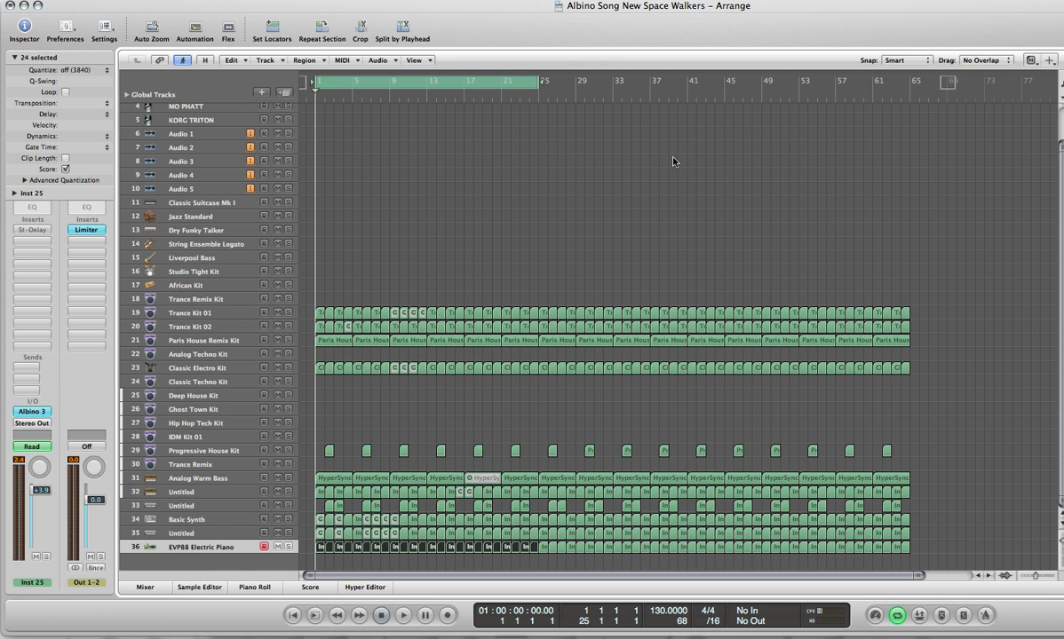
Step: Play the full arrangement, and solo the EVP88 Electric Piano track to hear its part from the start
key(space)
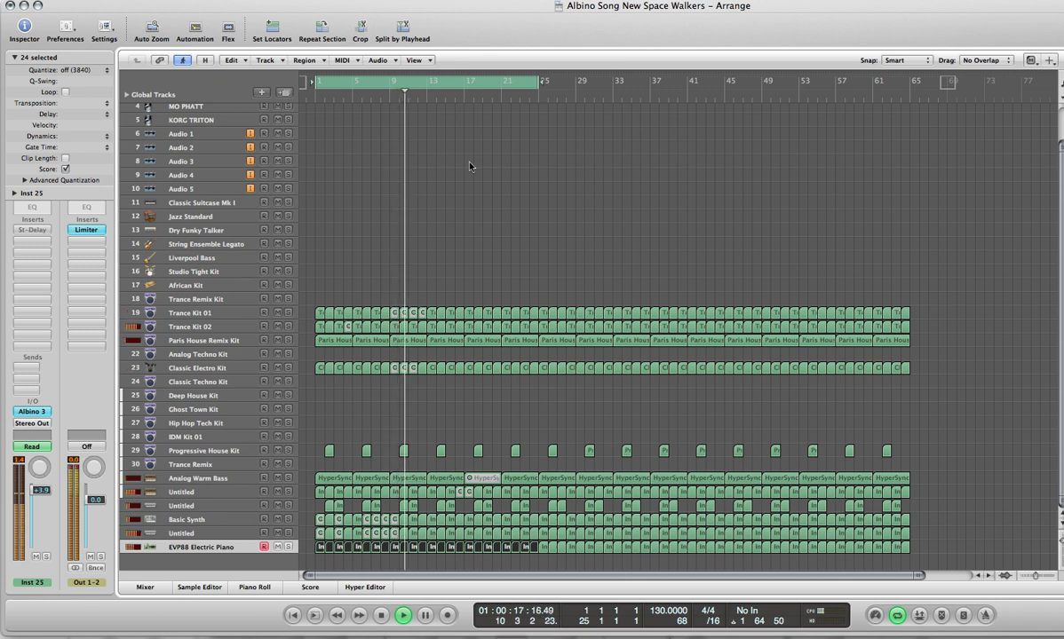
key(space)
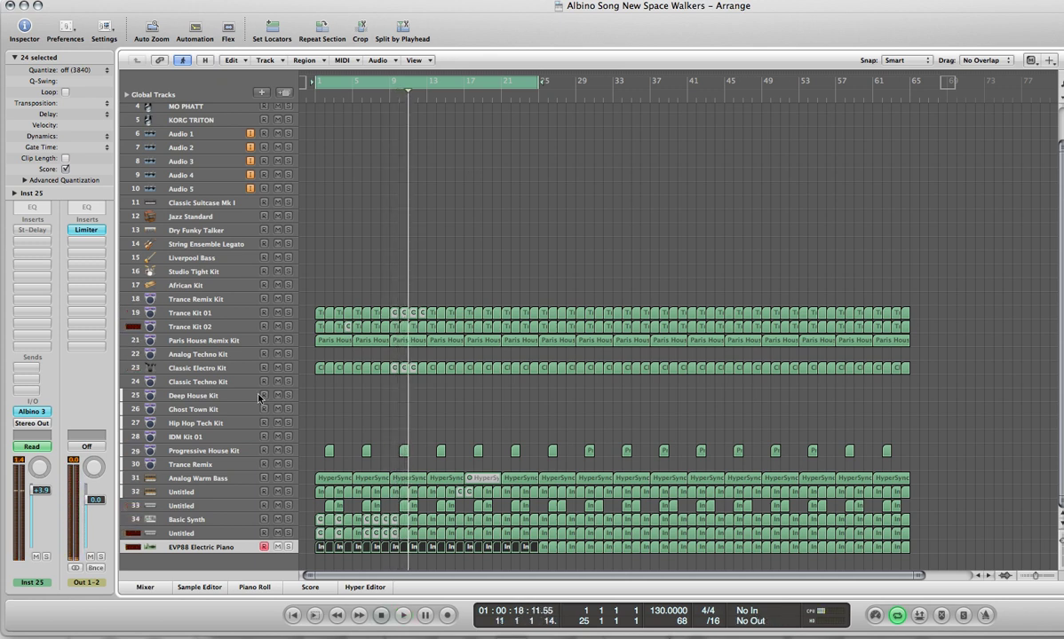
click(287, 547)
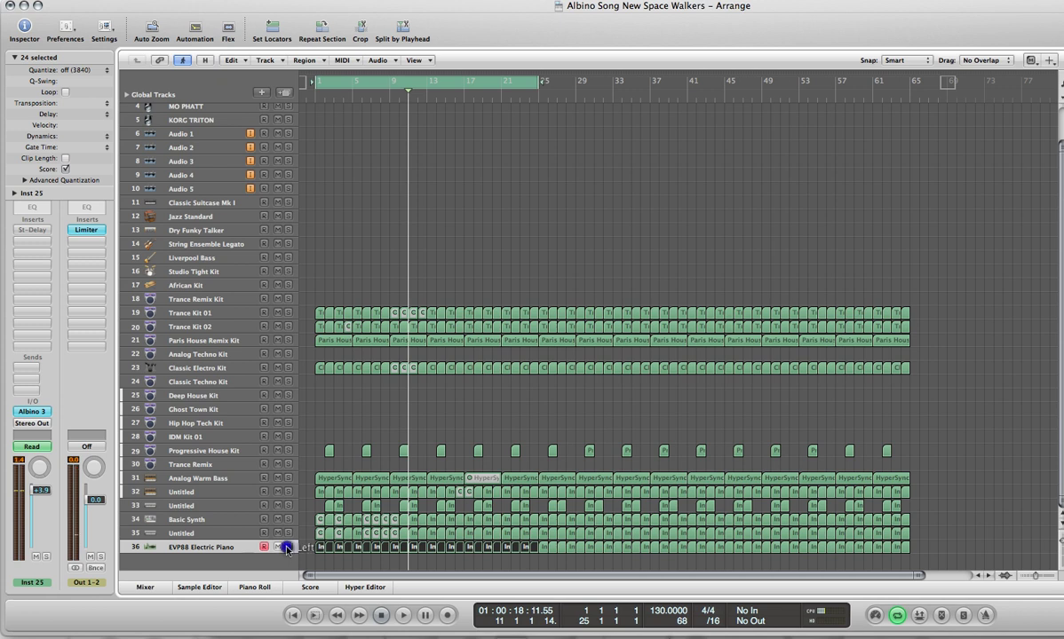
key(Return)
key(space)
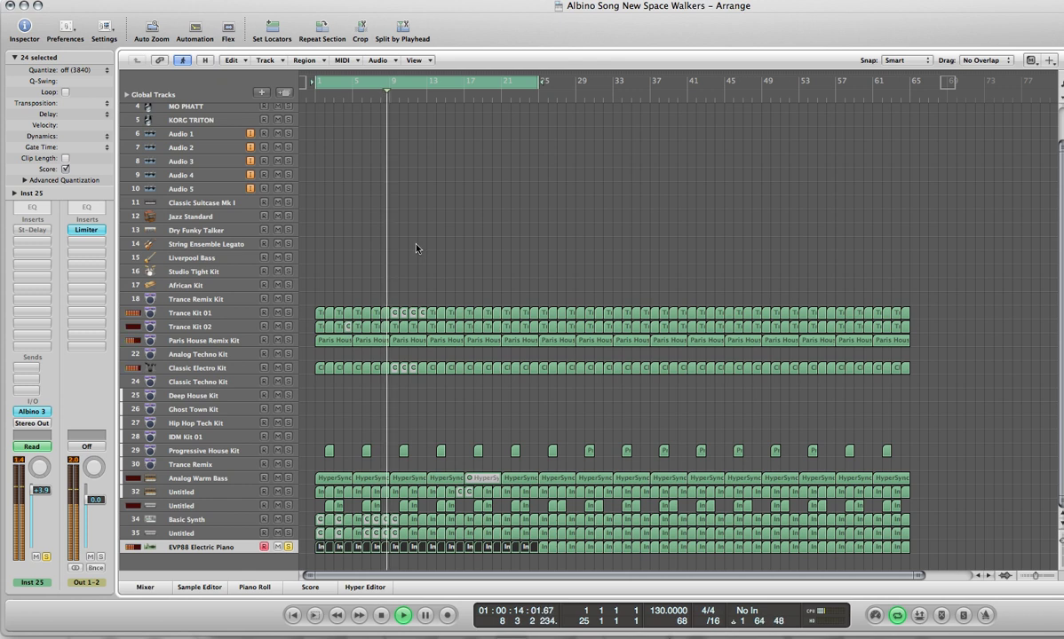
key(space)
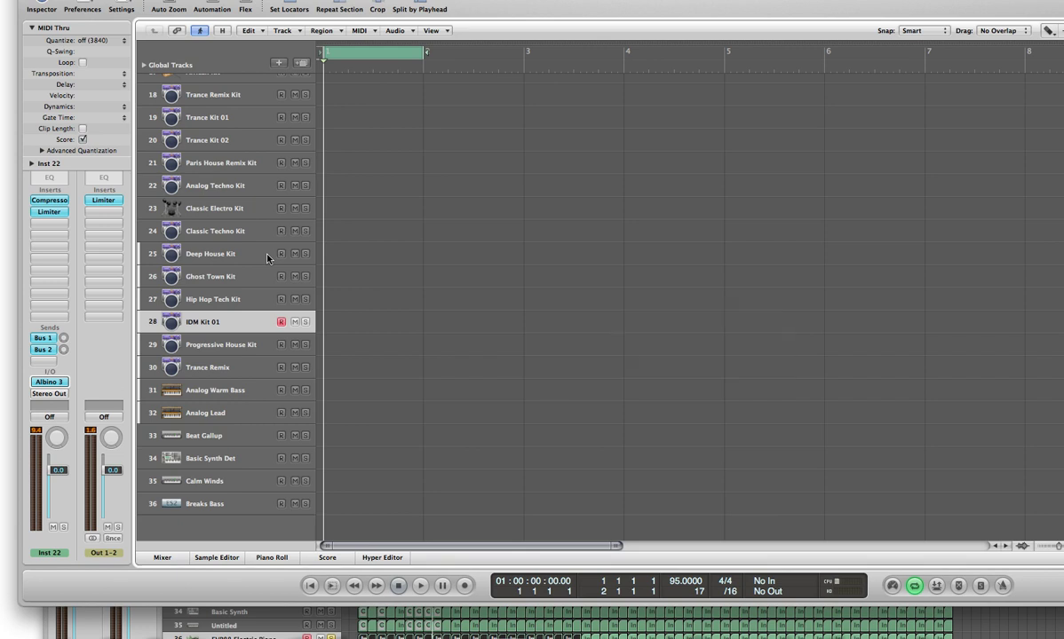
Step: Load the stereo Rob Papen Albino 3 instrument on the Hip Hop Tech Kit track and move its window clear of the channel strip
click(236, 302)
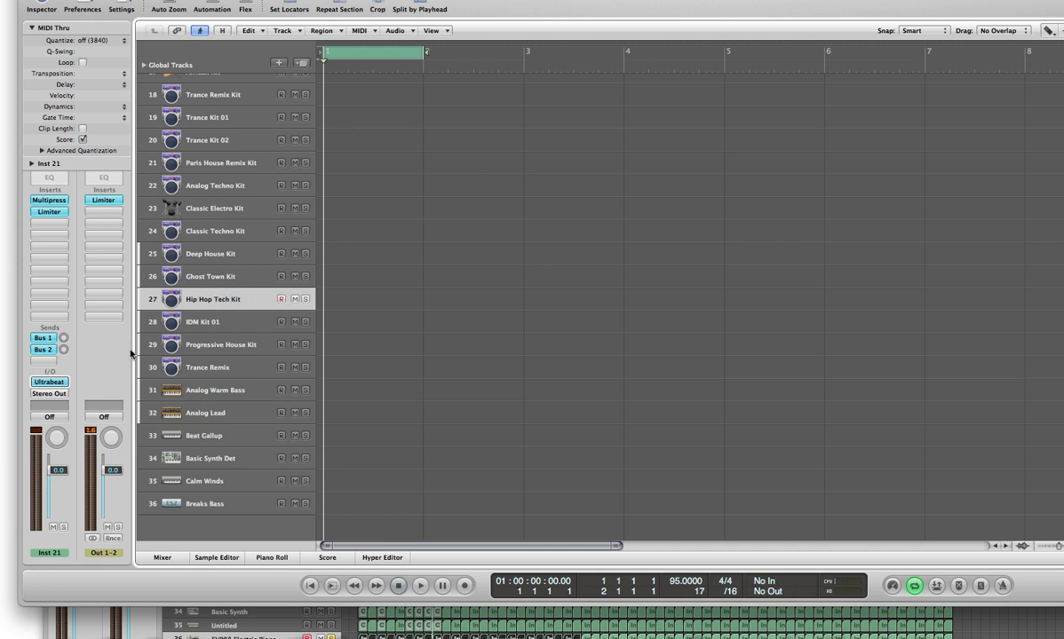
click(50, 383)
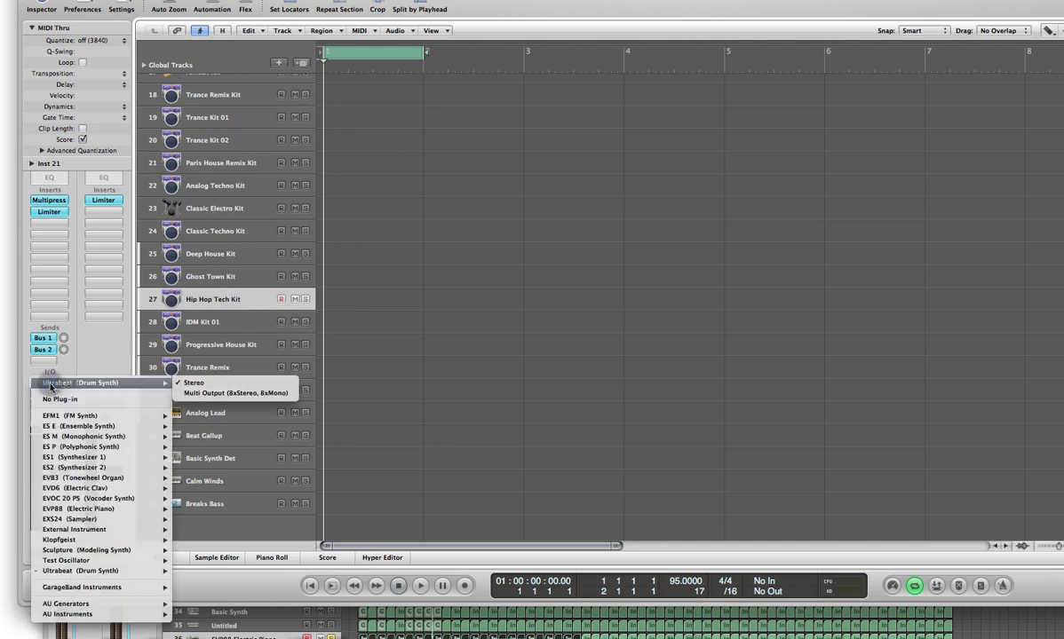
mouse_move(90, 607)
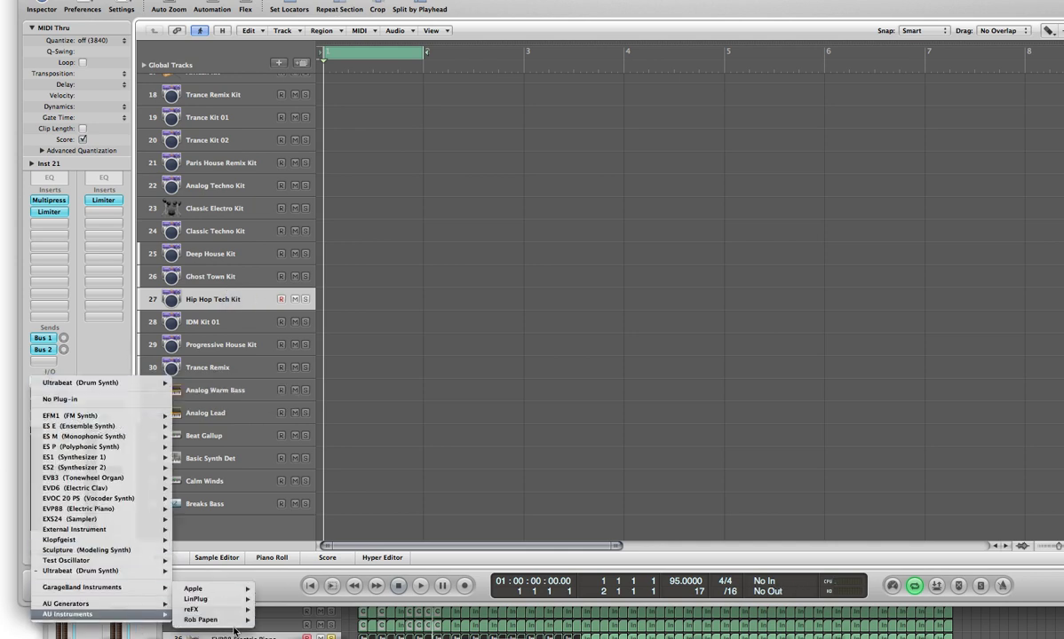
mouse_move(222, 621)
mouse_move(284, 620)
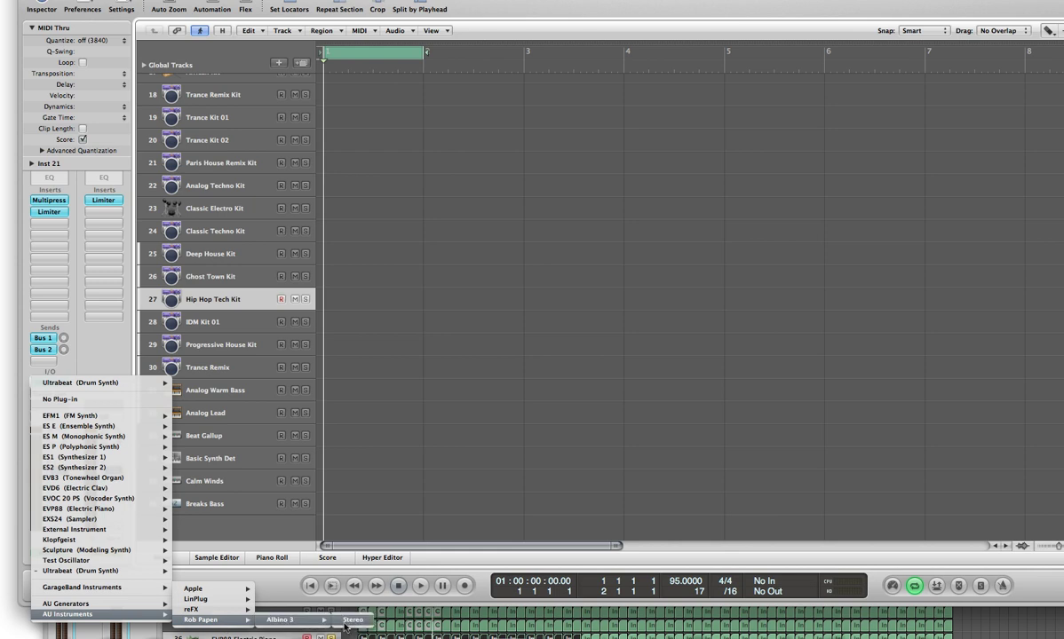
click(345, 624)
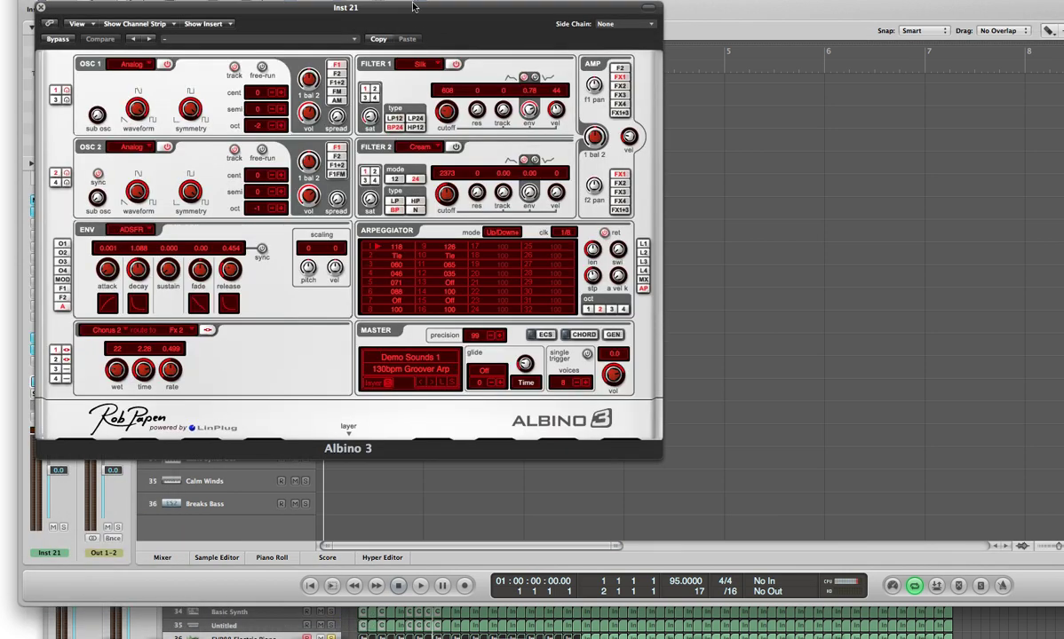
drag(413, 7, 604, 41)
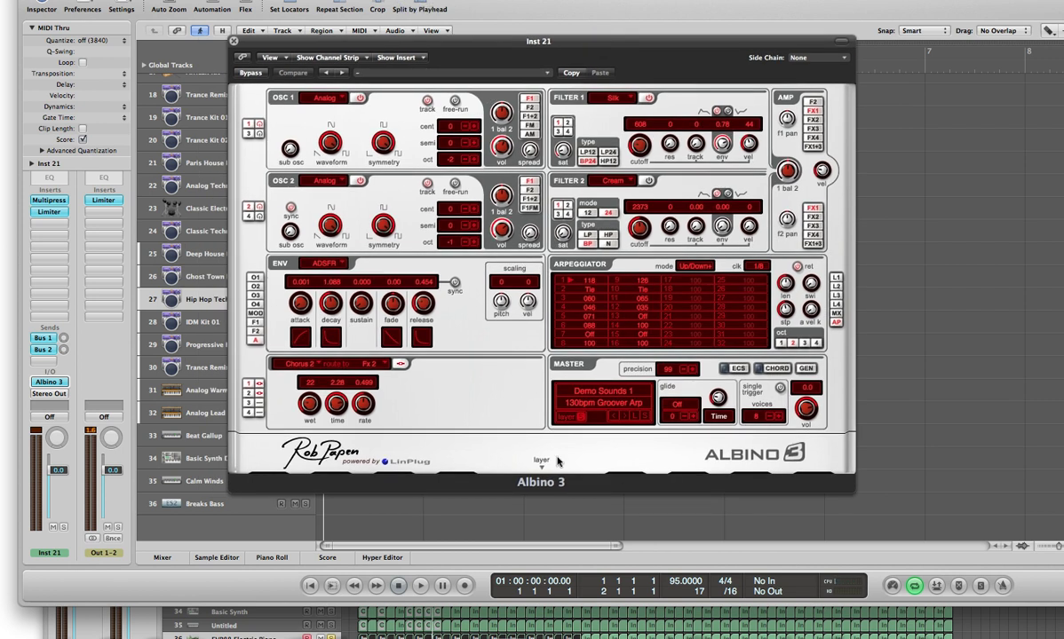
Step: Load the z_initial preset from Albino 3's Diverse Sounds bank
click(603, 396)
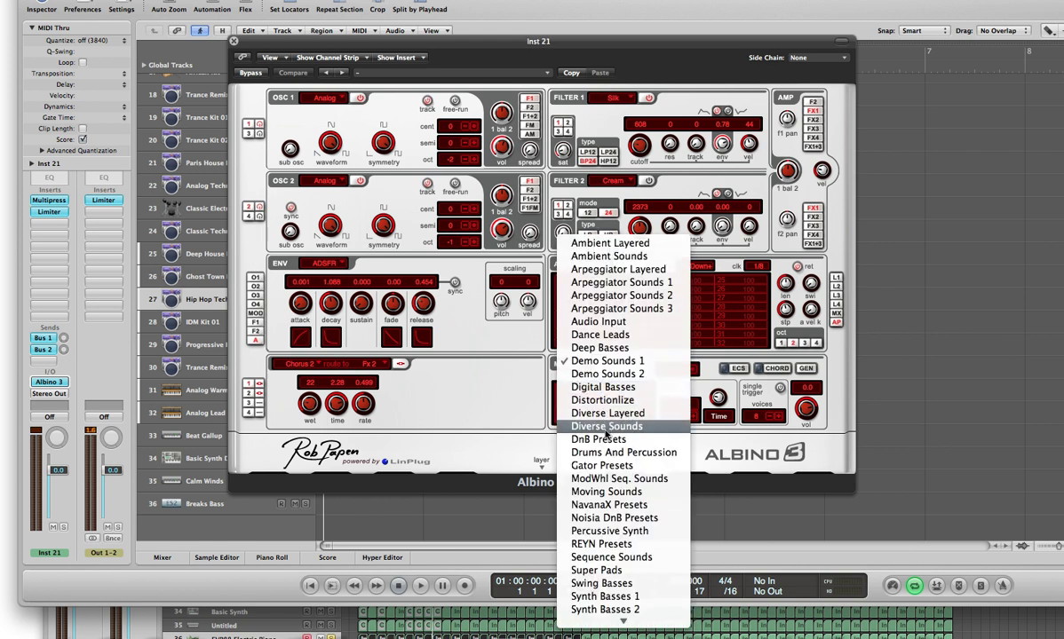
click(607, 426)
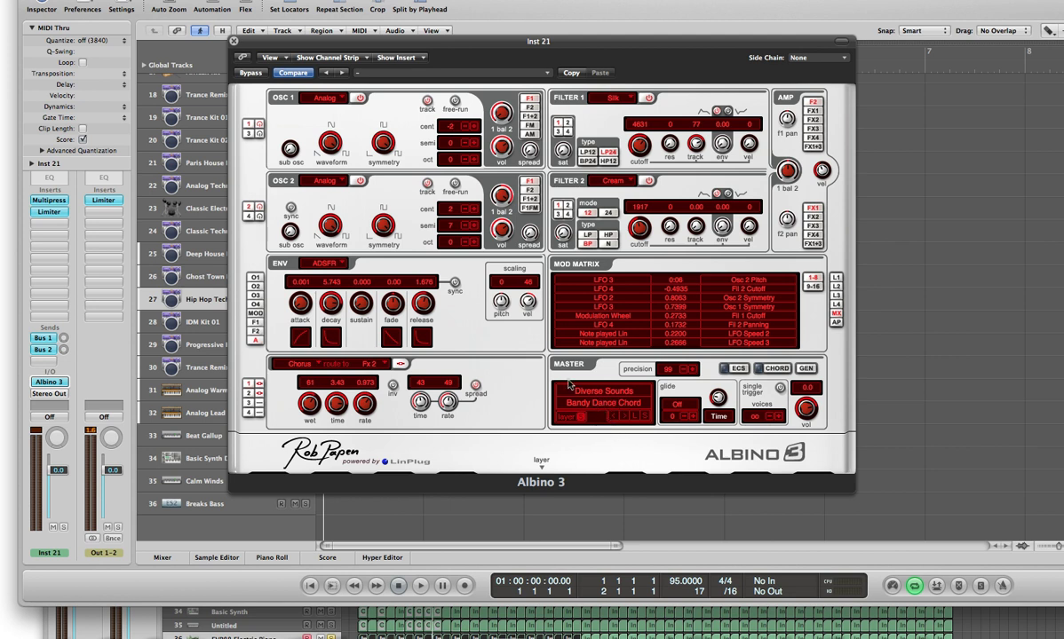
click(605, 409)
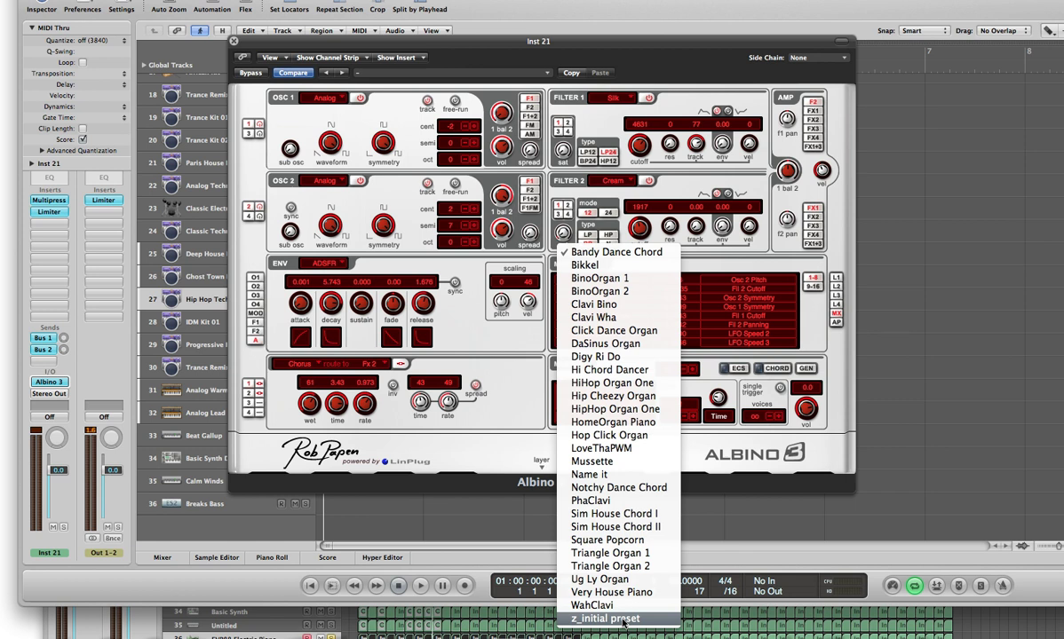
click(624, 620)
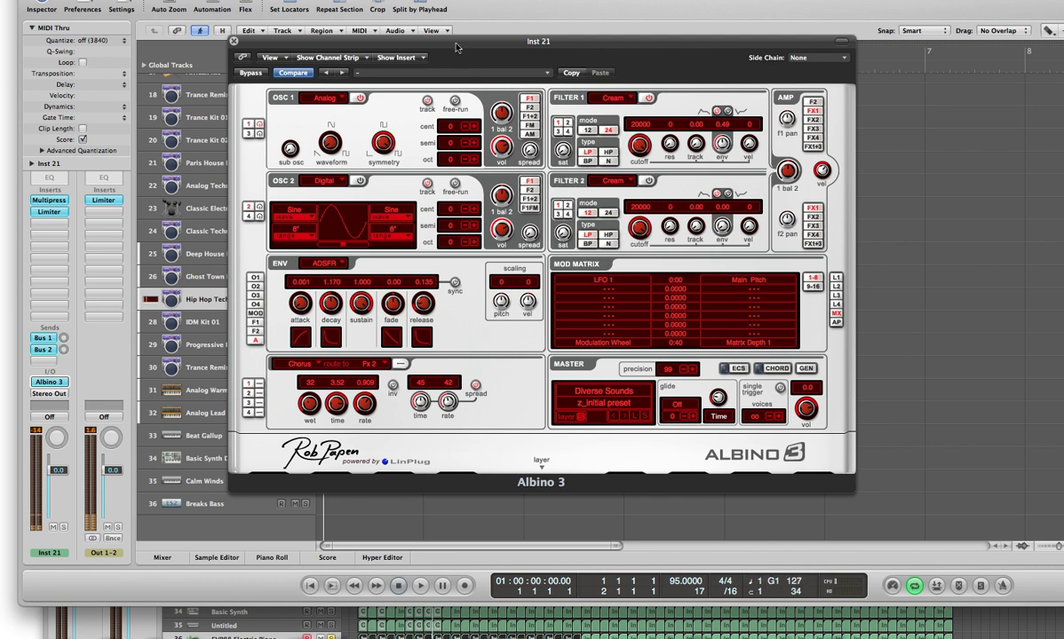
drag(461, 42, 462, 54)
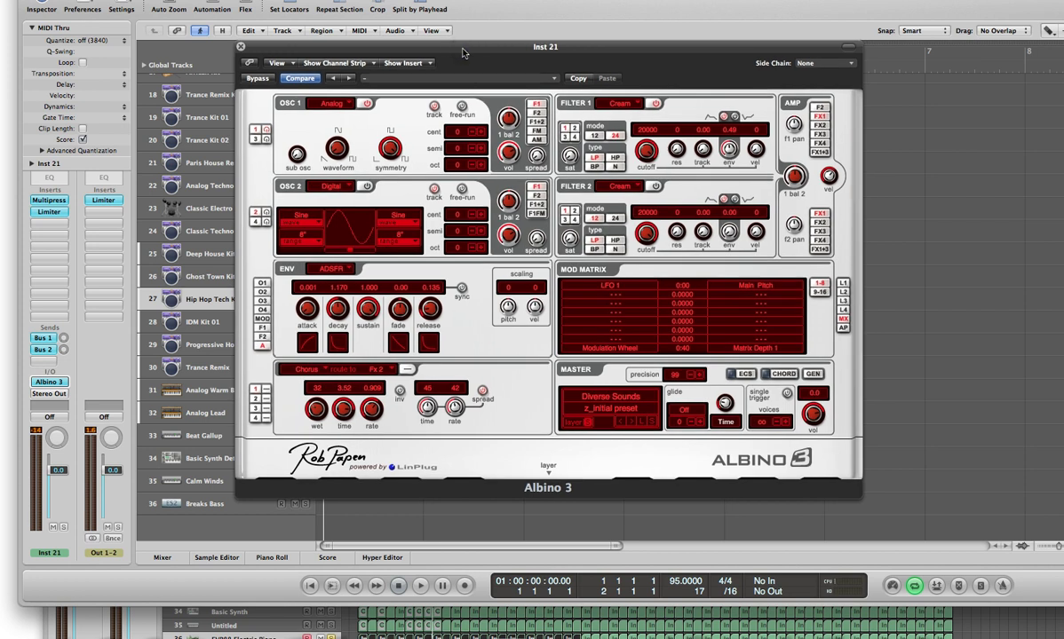
Step: Switch oscillator 1 to Digital and lower its octave to -1
click(332, 104)
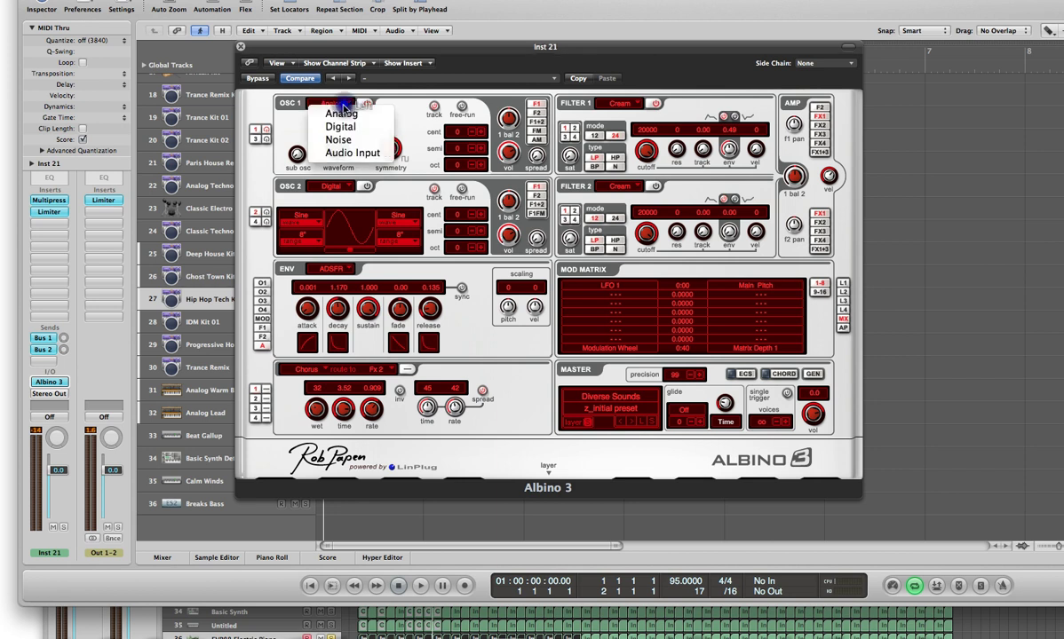
click(340, 124)
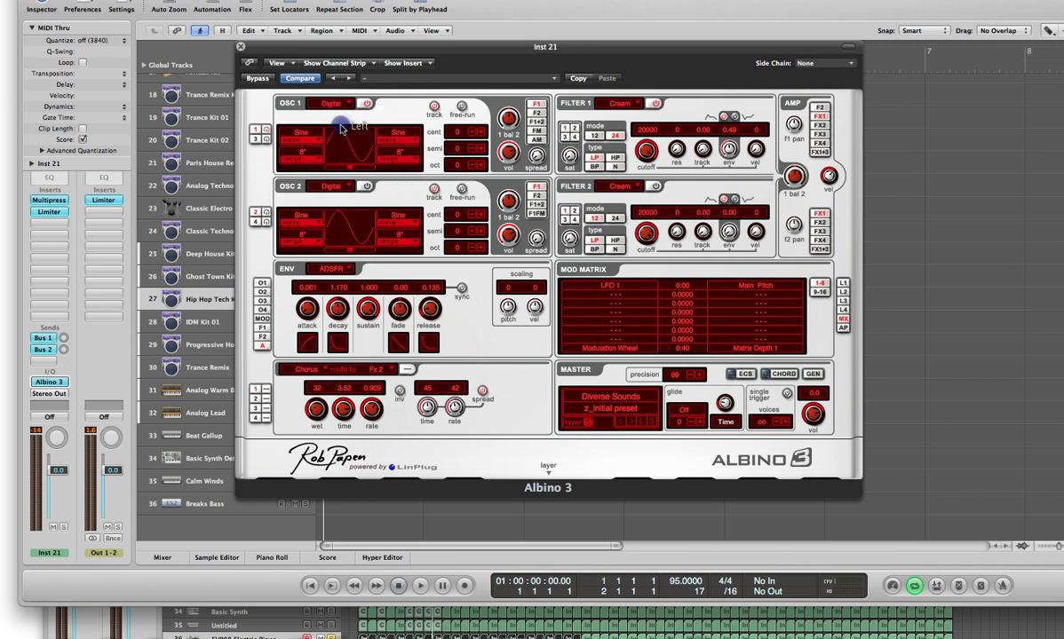
click(472, 166)
Step: Set oscillator 1's first waveform to Square1 from the Classic group
click(312, 132)
mouse_move(318, 144)
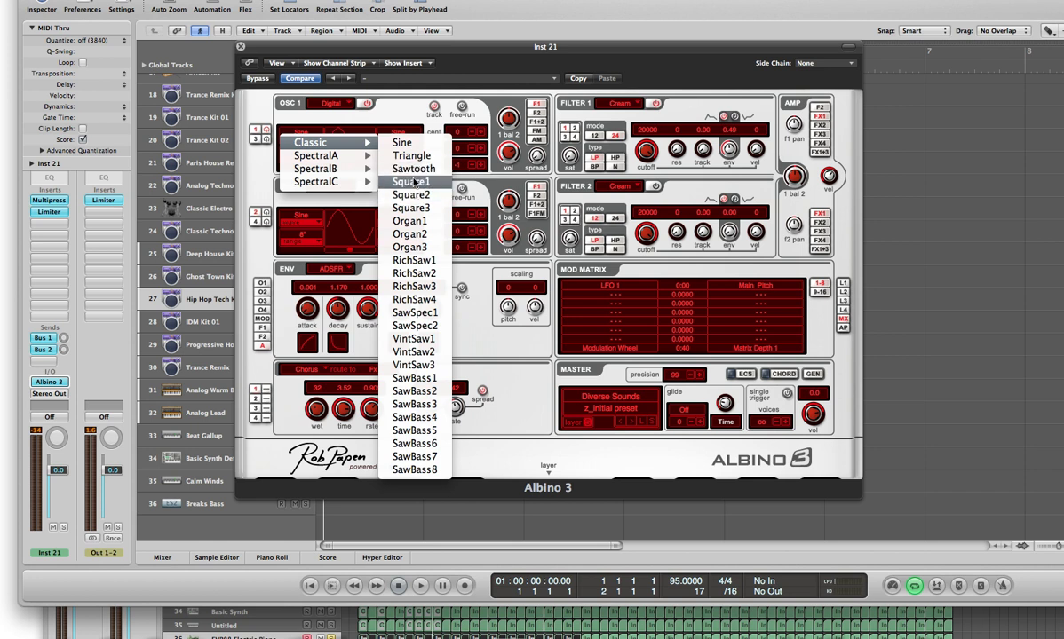
click(278, 116)
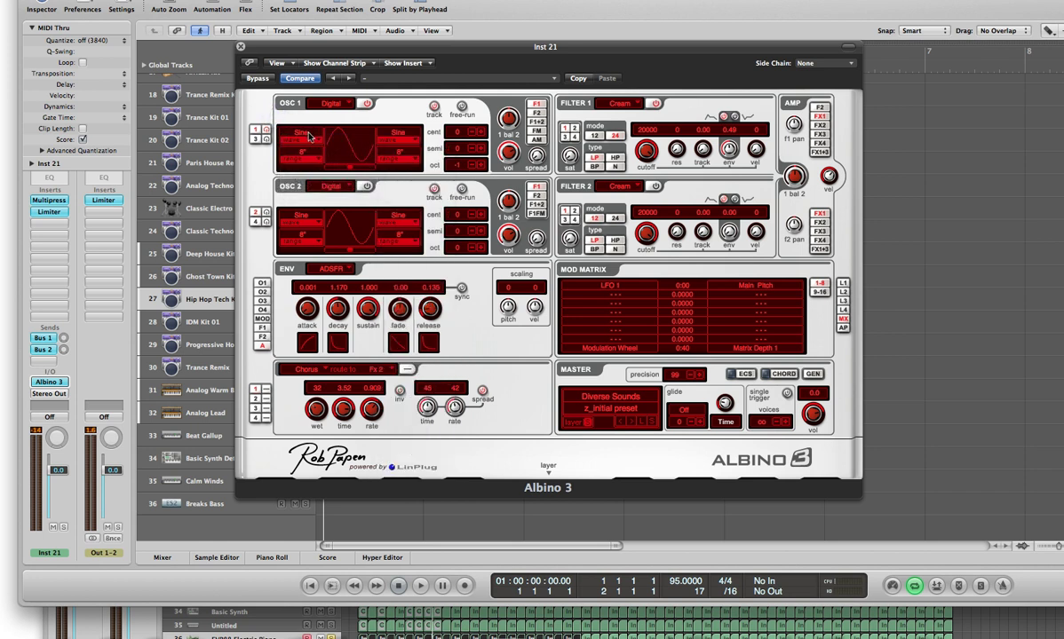
click(309, 136)
mouse_move(314, 146)
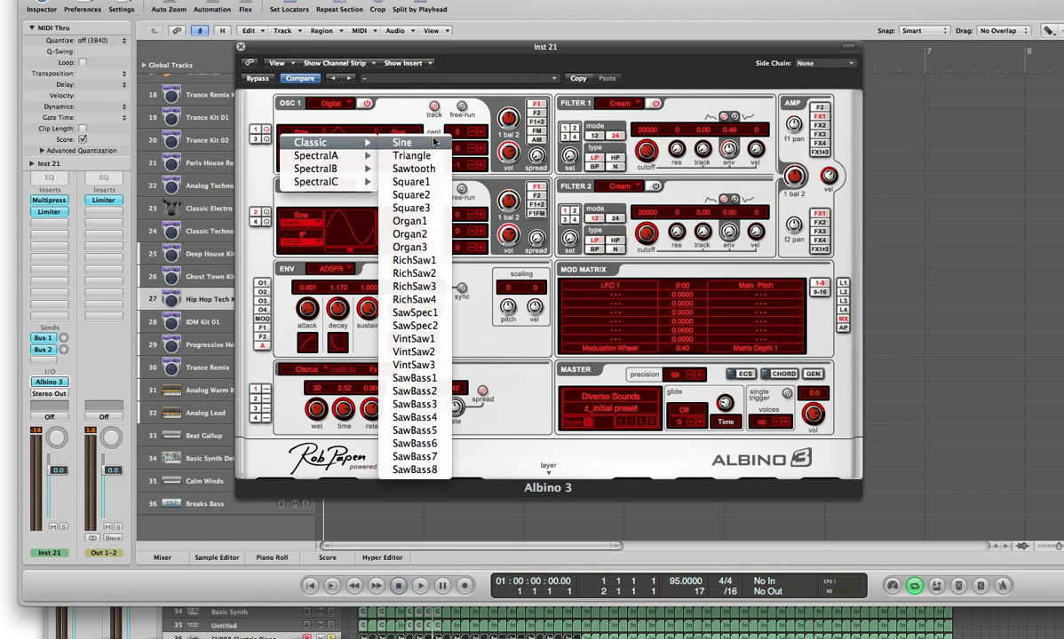
click(419, 181)
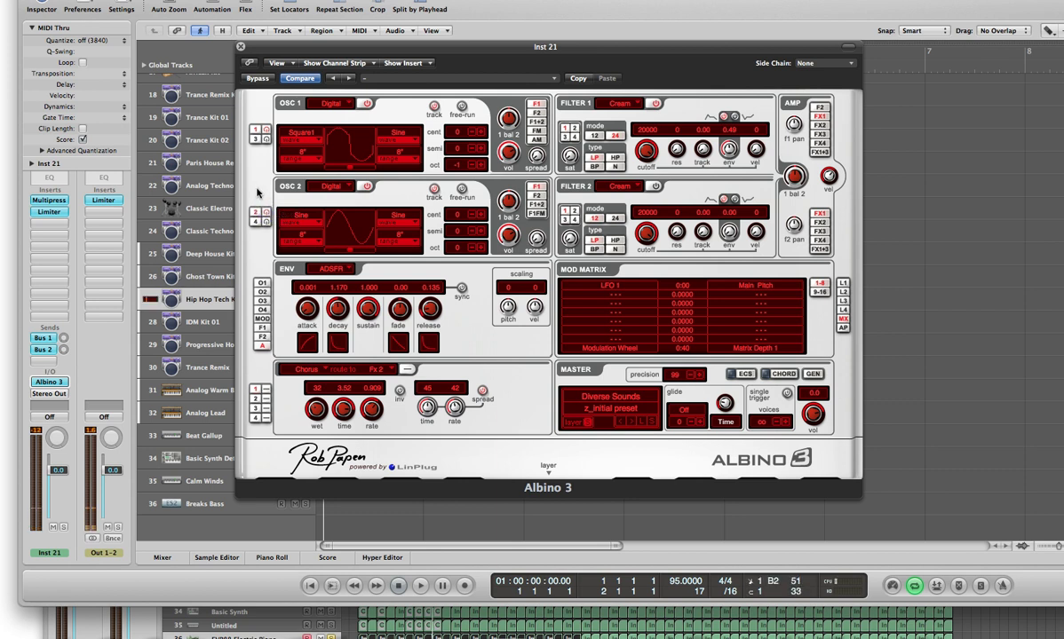
Step: Lower oscillator 2's octave to -2
click(471, 251)
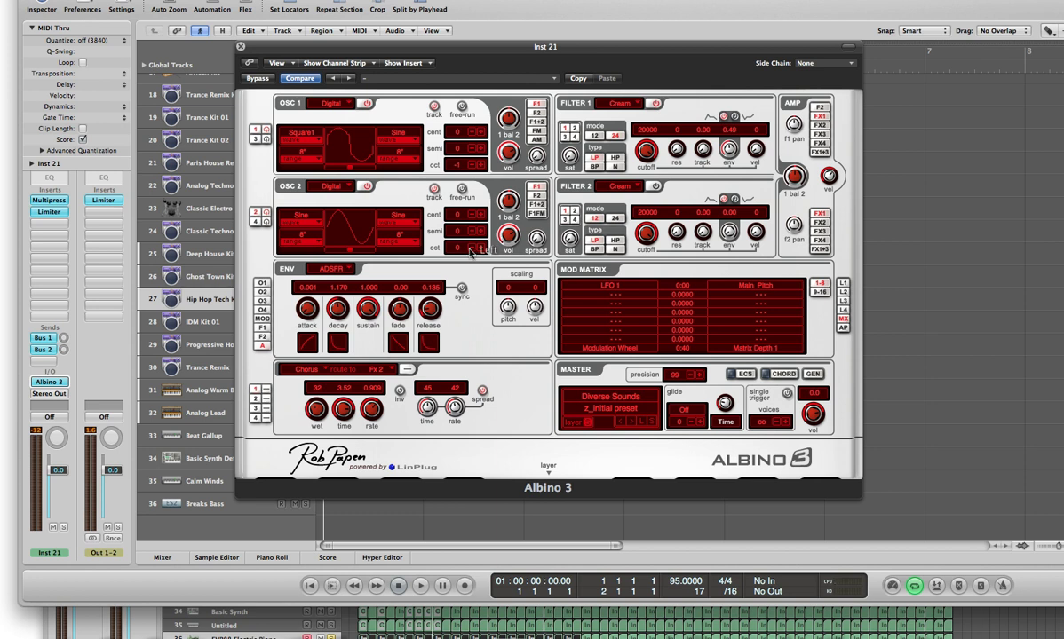
click(471, 252)
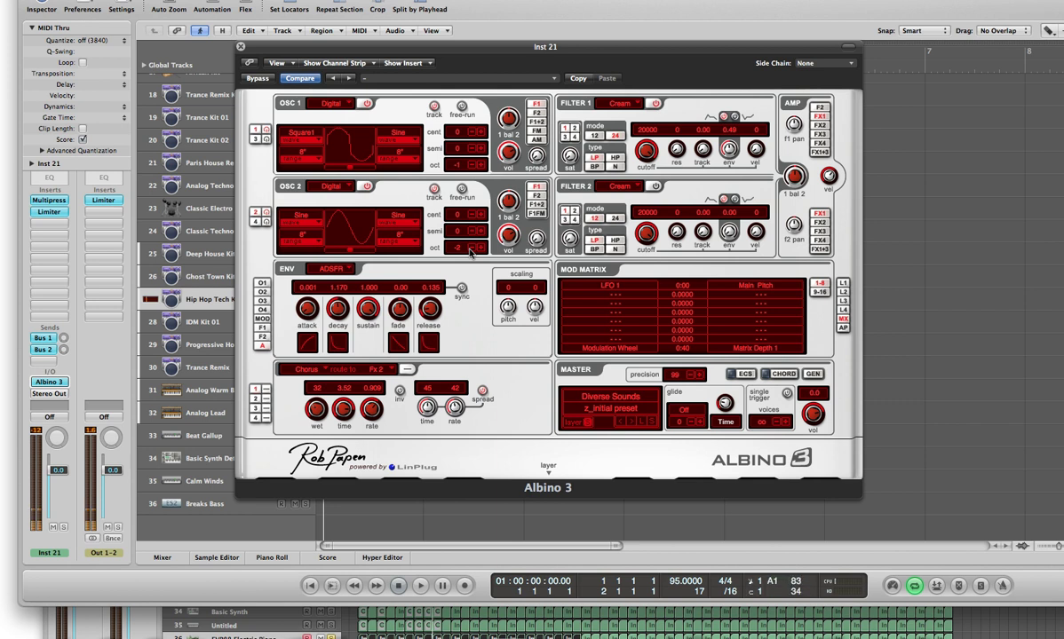
click(589, 82)
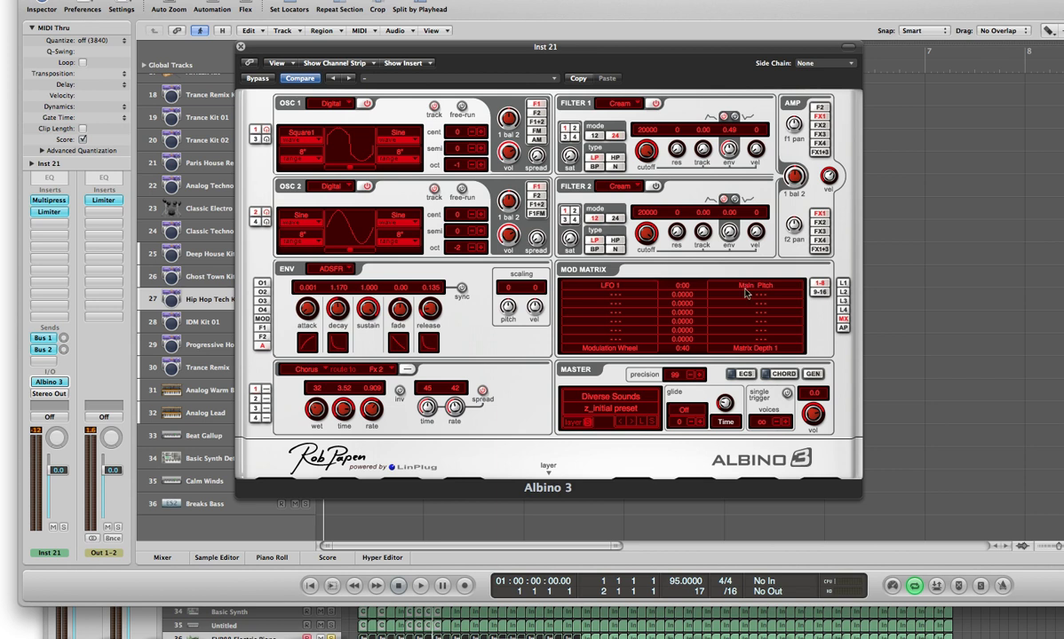
Step: Give LFO 1 a sine wave and sync its rate to 1/8
click(842, 282)
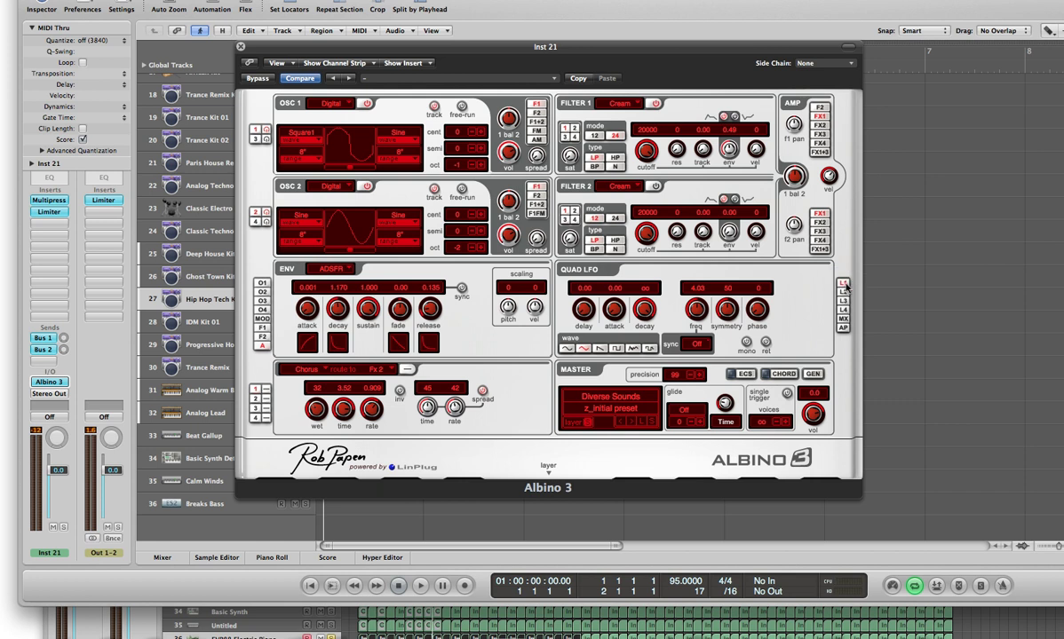
click(568, 349)
click(697, 344)
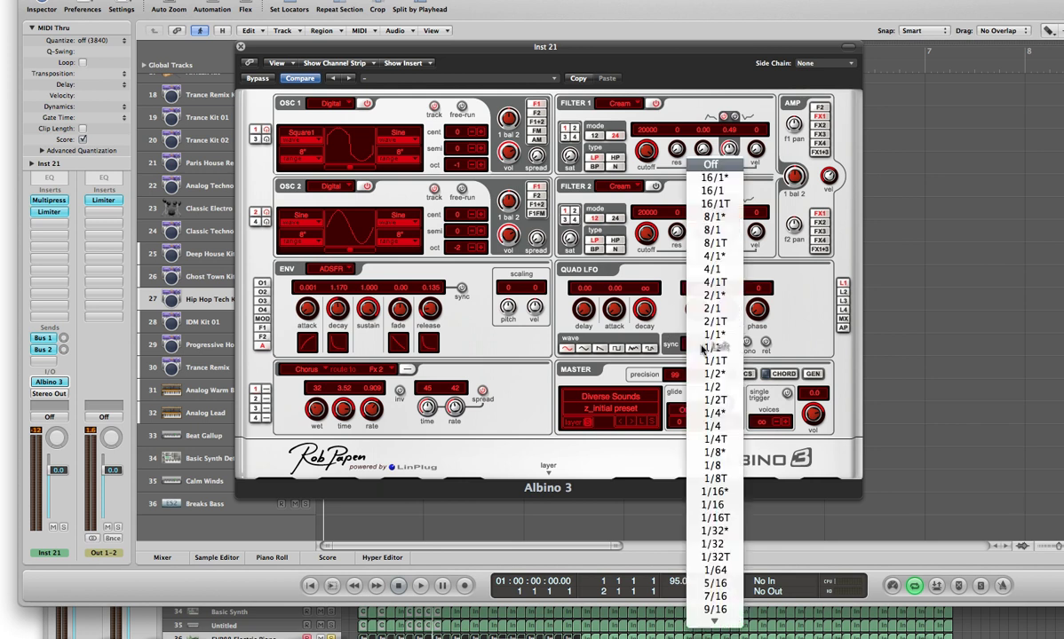
click(726, 468)
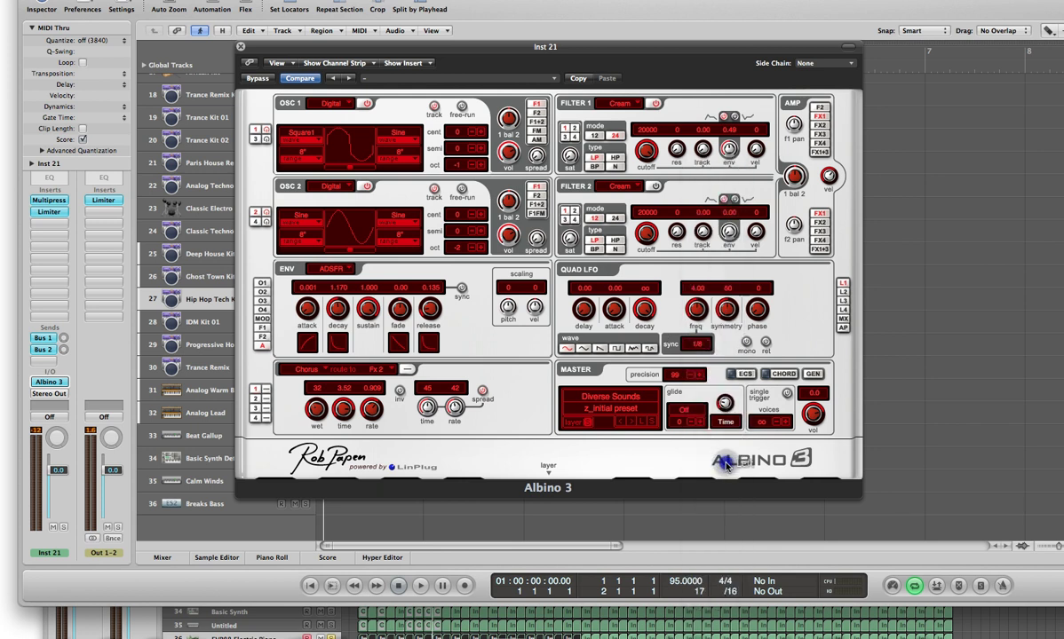
click(701, 345)
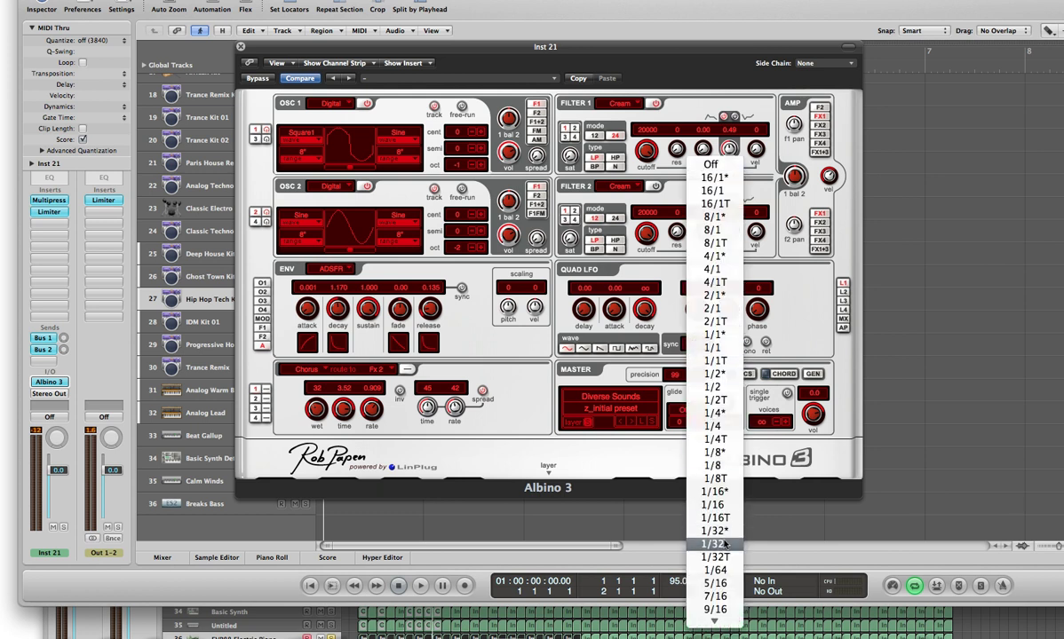
click(718, 466)
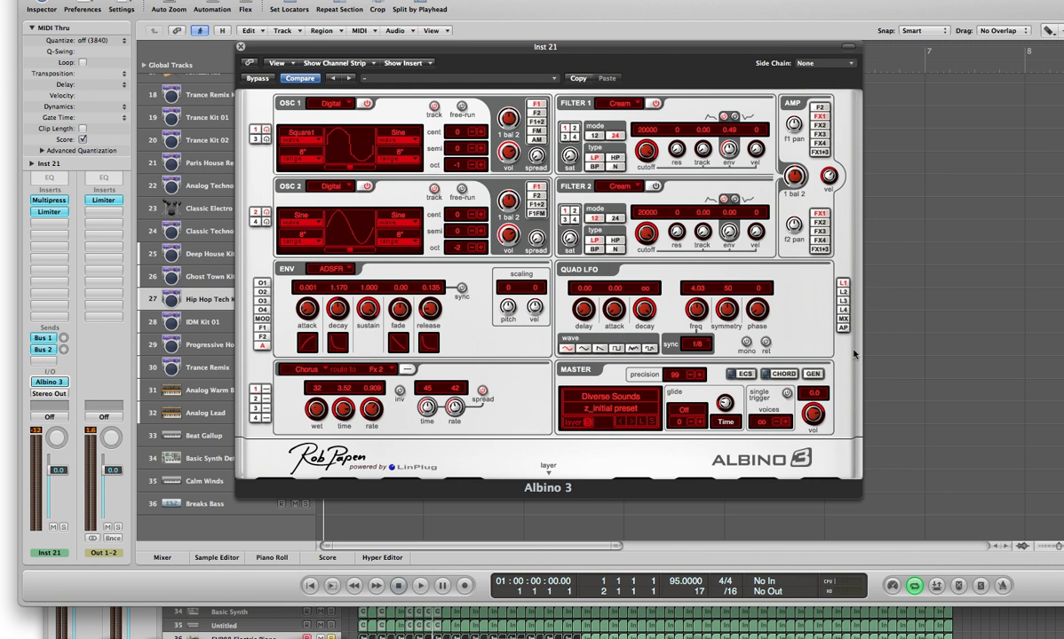
Step: Route LFO 1 to Fil 1 Cutoff in the mod matrix with an amount of about 0.99
click(843, 318)
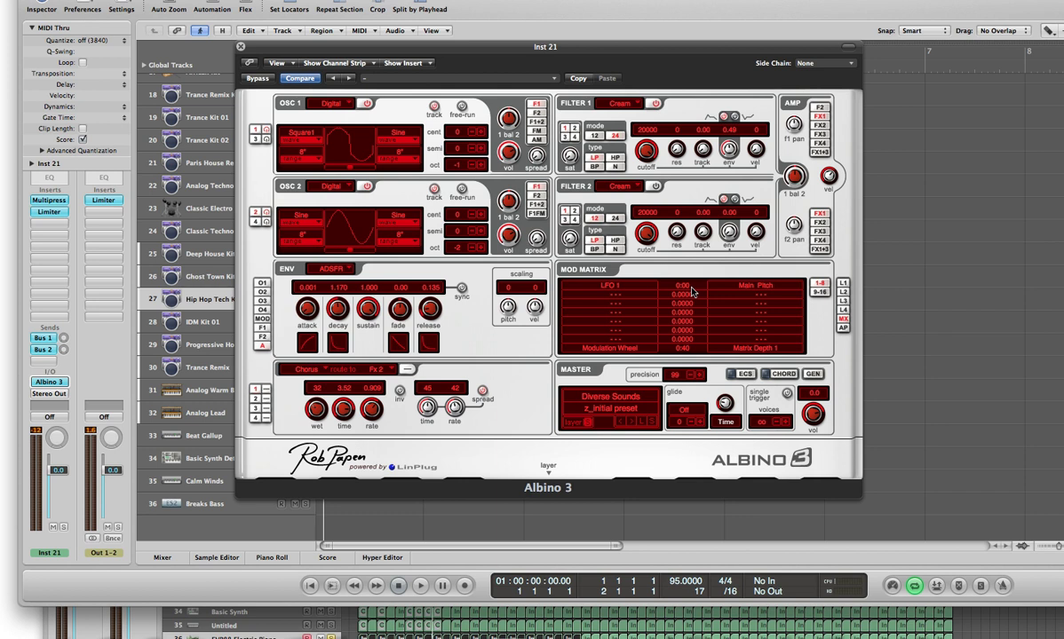
click(716, 272)
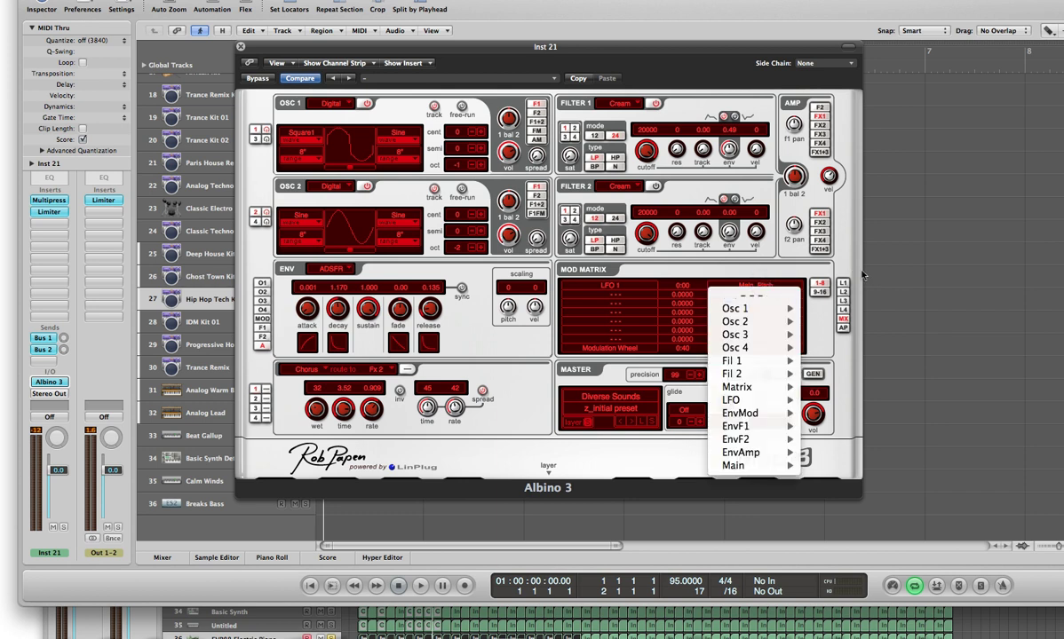
click(842, 266)
click(756, 286)
mouse_move(758, 362)
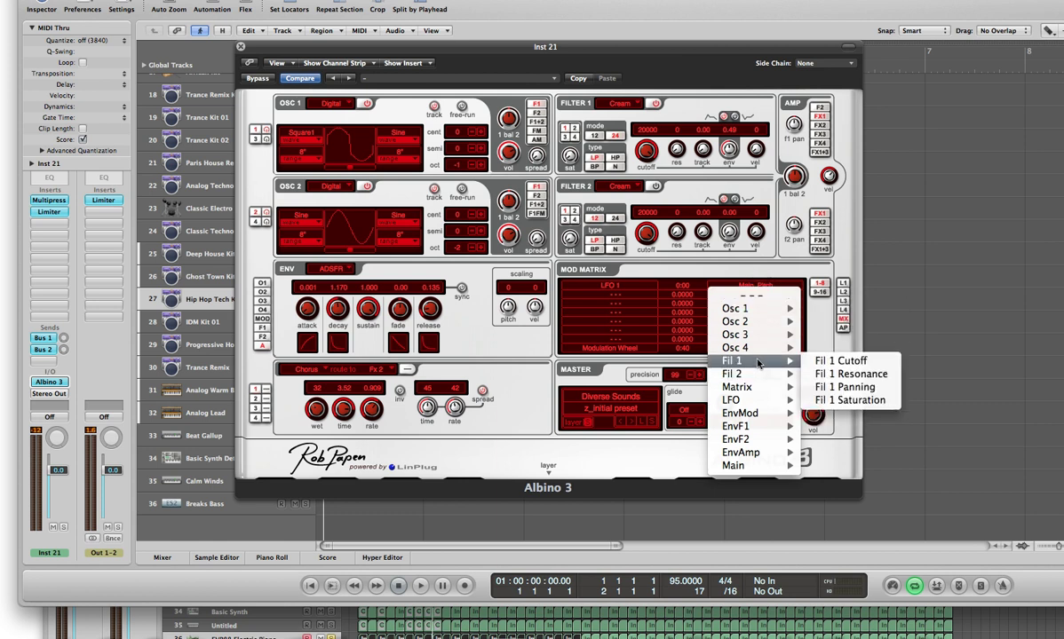
click(848, 361)
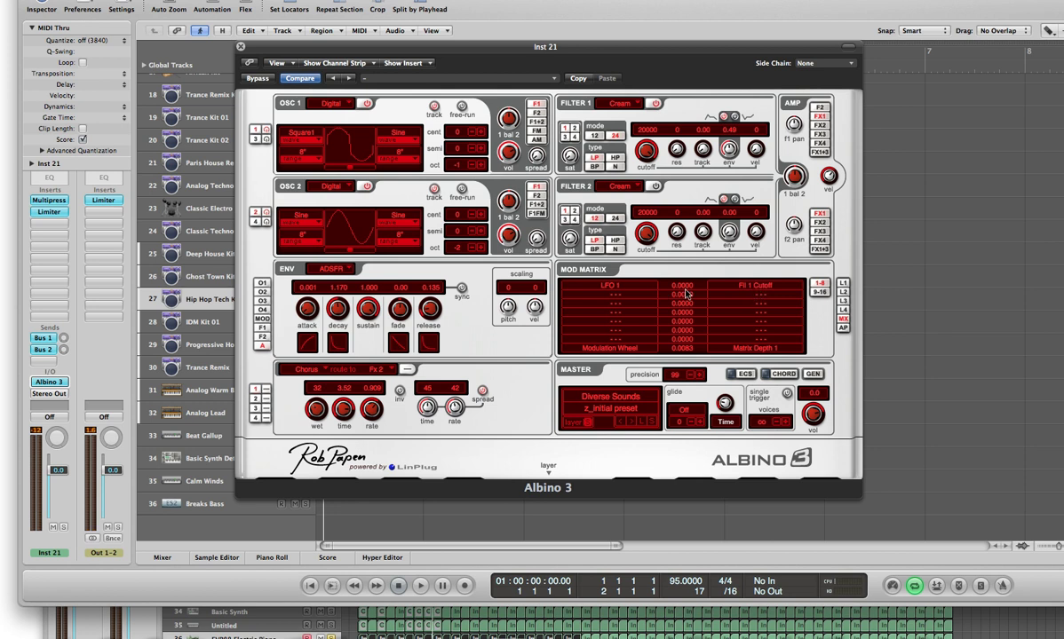
drag(685, 294, 682, 293)
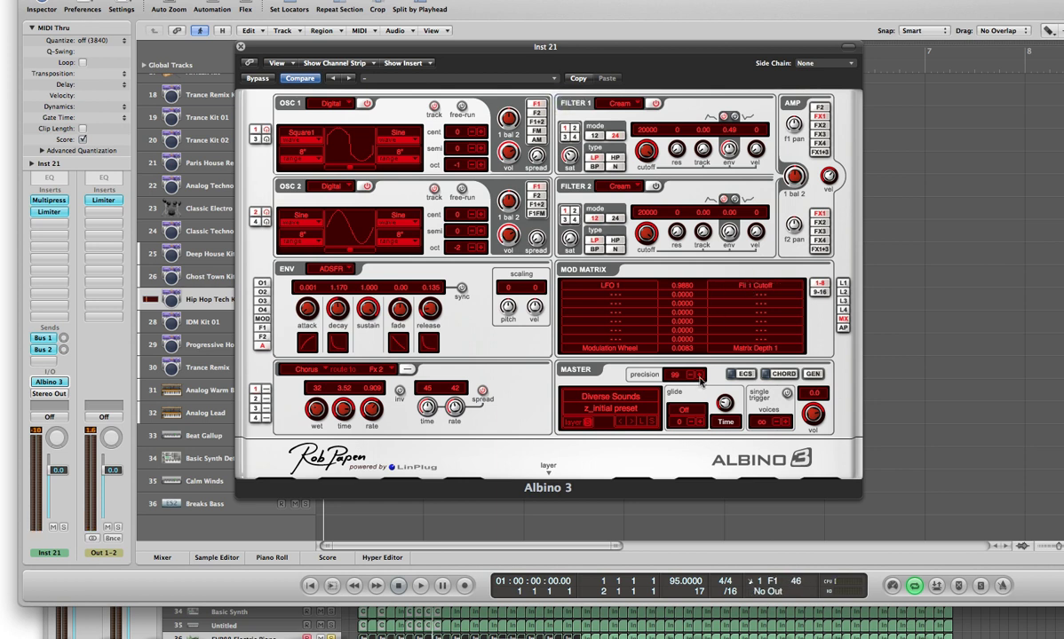
Step: Change LFO 1's tempo sync to 1/4
click(842, 283)
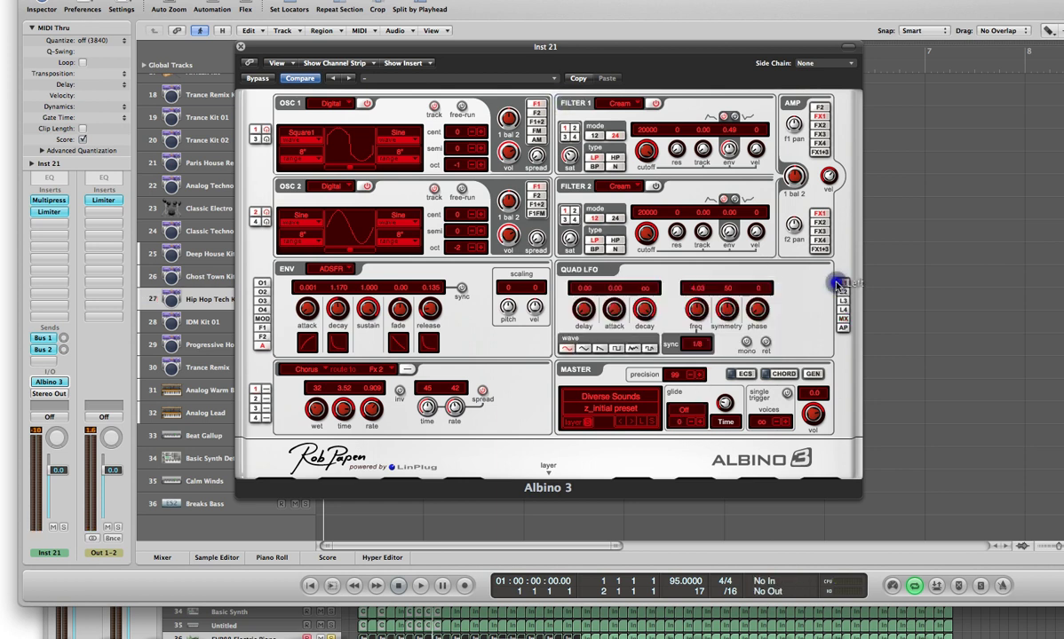
click(700, 344)
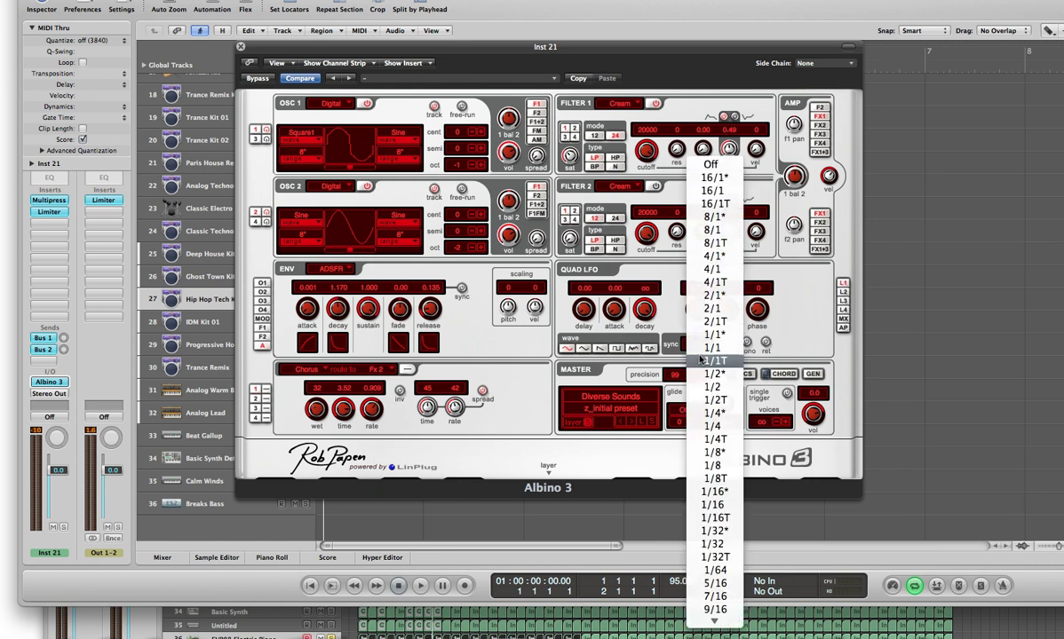
click(714, 426)
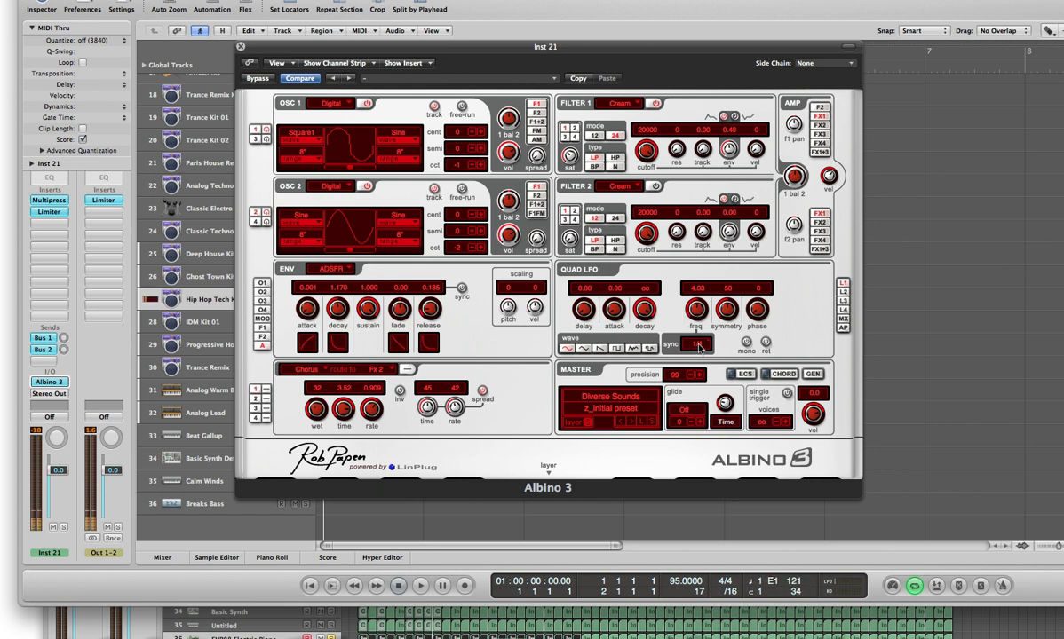
Step: Set the LFO 1 to Fil 1 Cutoff modulation amount to 0.5440 and lower filter 1's cutoff to 416
click(843, 318)
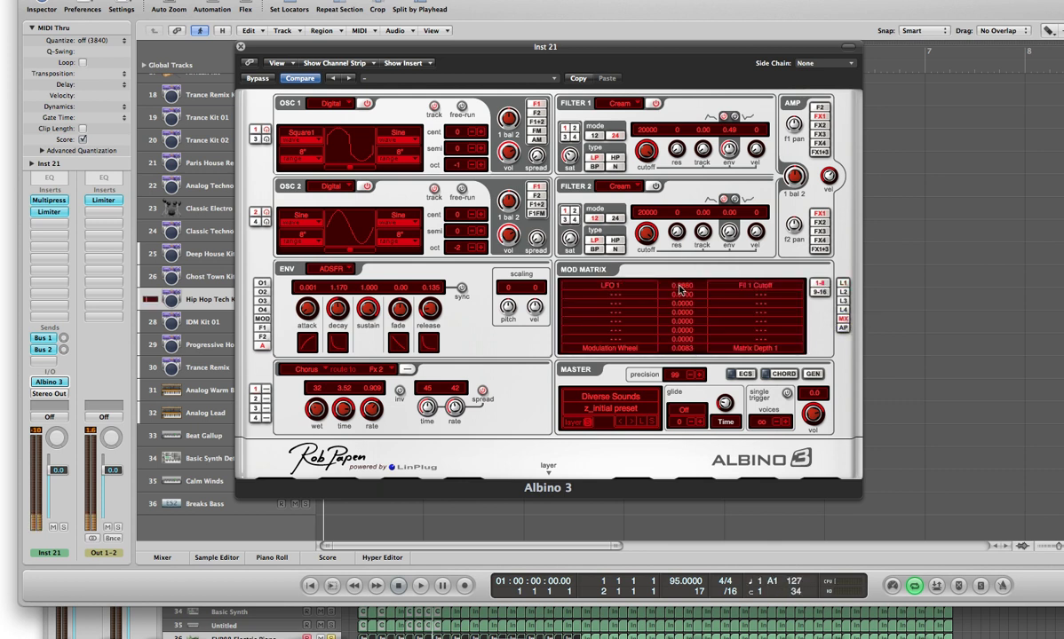
drag(680, 289, 644, 266)
drag(643, 154, 651, 278)
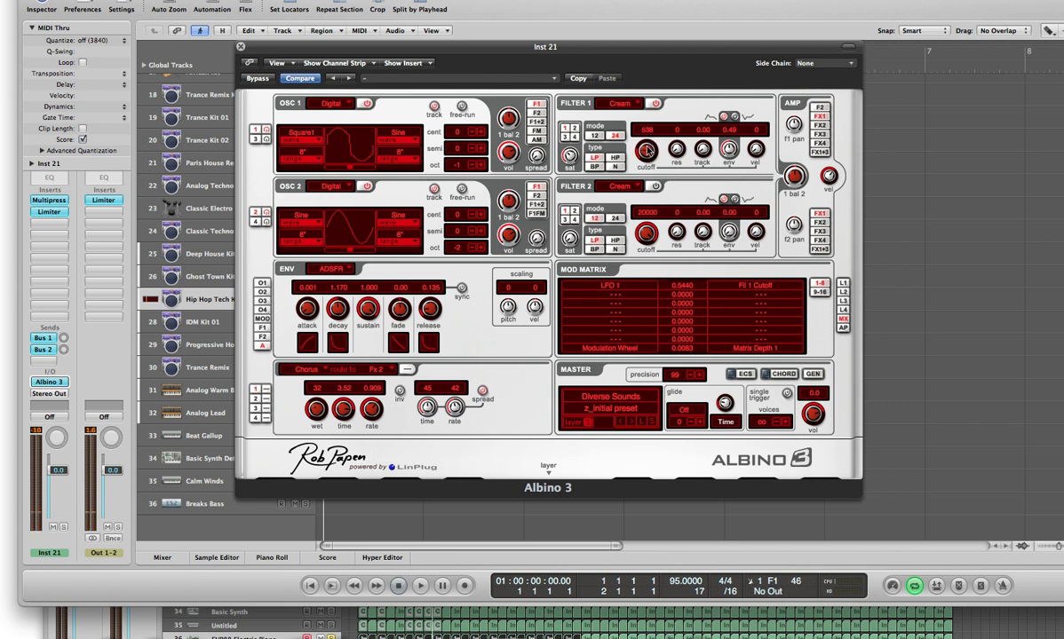
drag(645, 151, 647, 158)
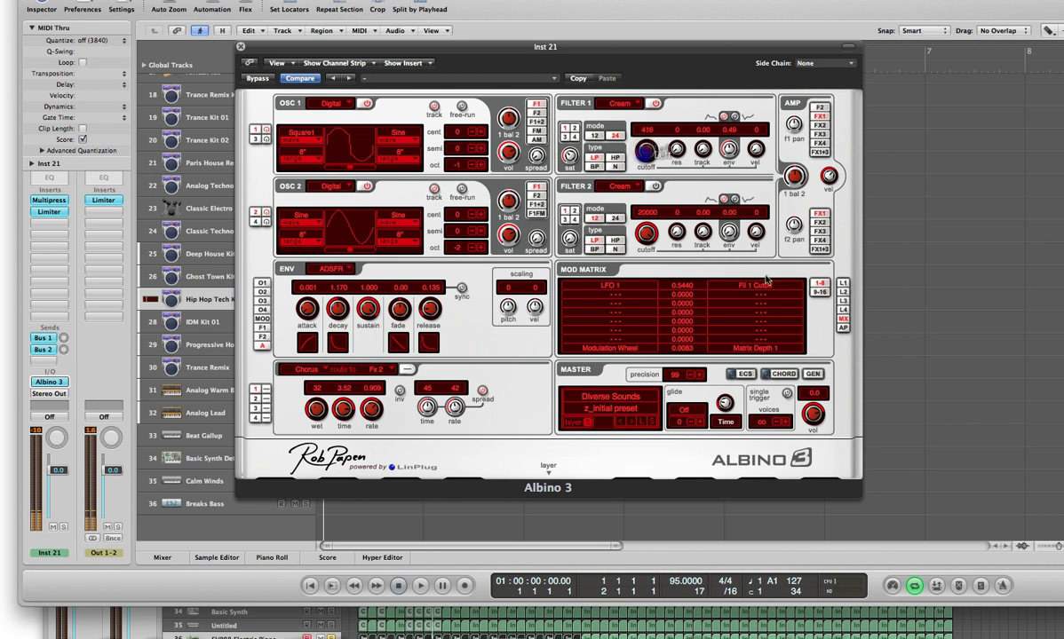
Step: Set LFO 1's tempo sync back to 1/8
click(842, 285)
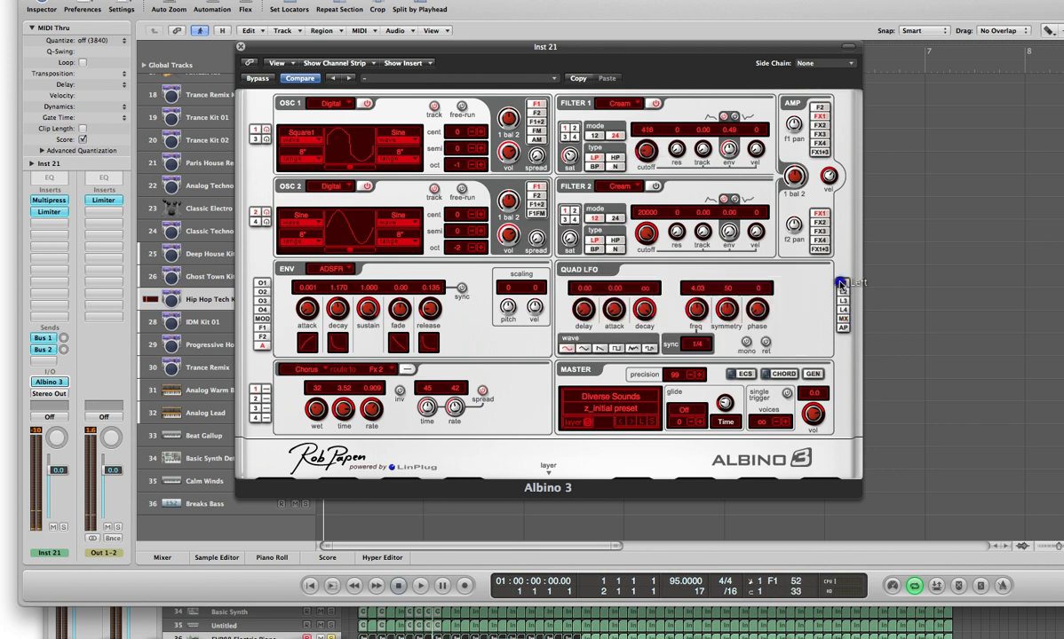
click(691, 344)
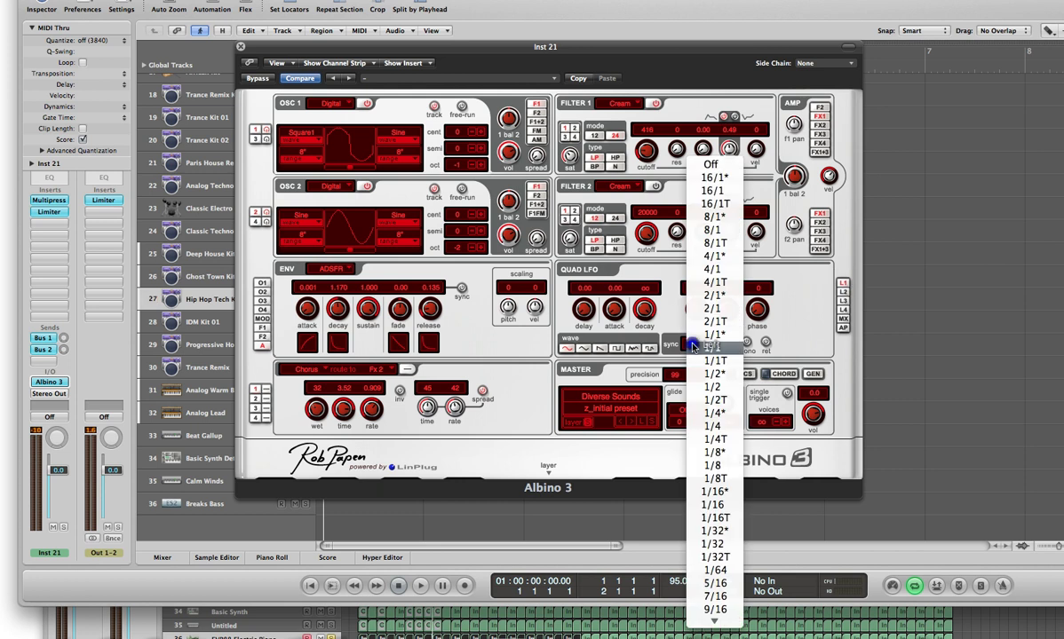
click(721, 465)
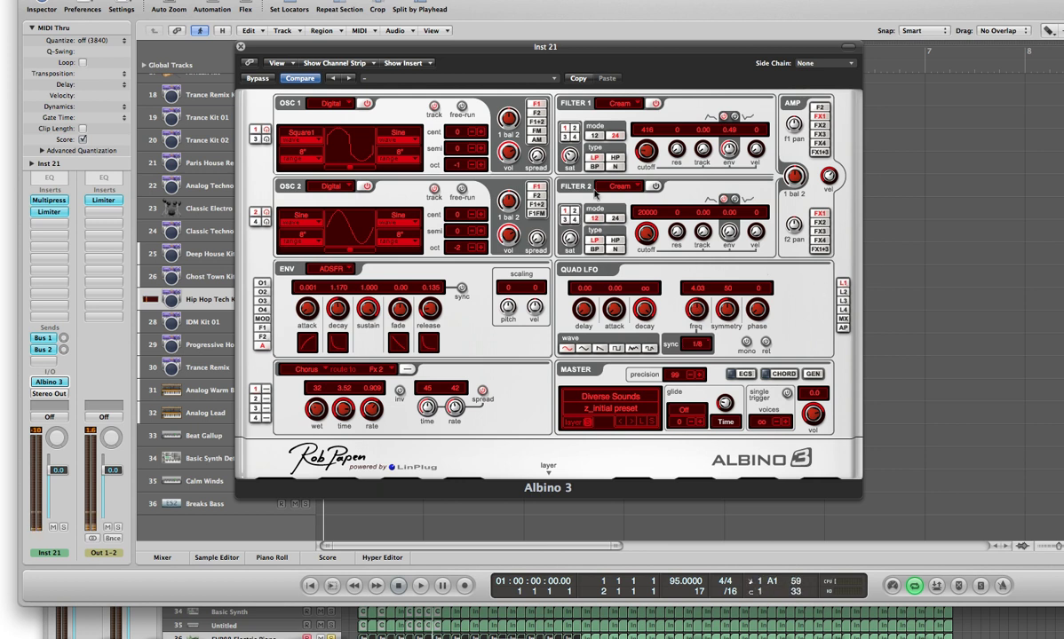
Step: Try filter 1's BP type with the cutoff at 108 and its HP type with the cutoff at 40, and return it to LP
click(569, 206)
drag(645, 150, 651, 180)
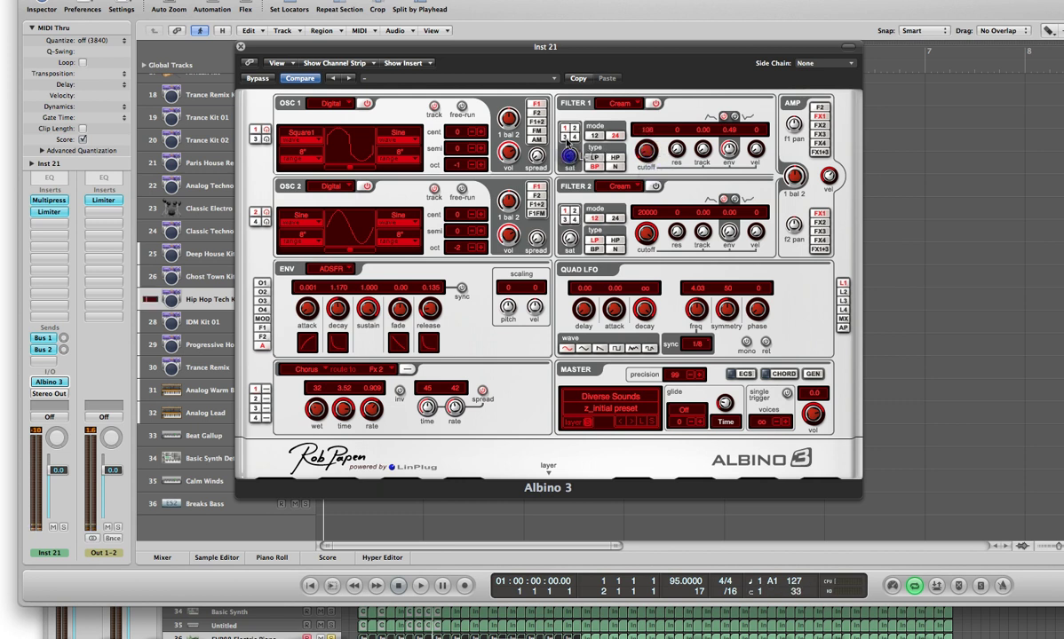
click(565, 136)
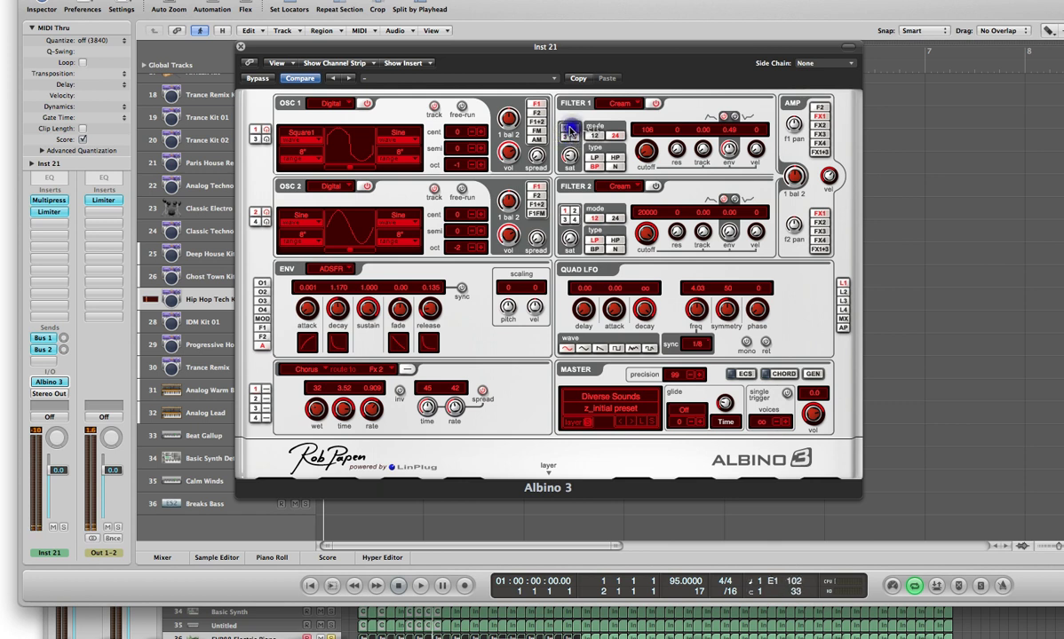
click(613, 159)
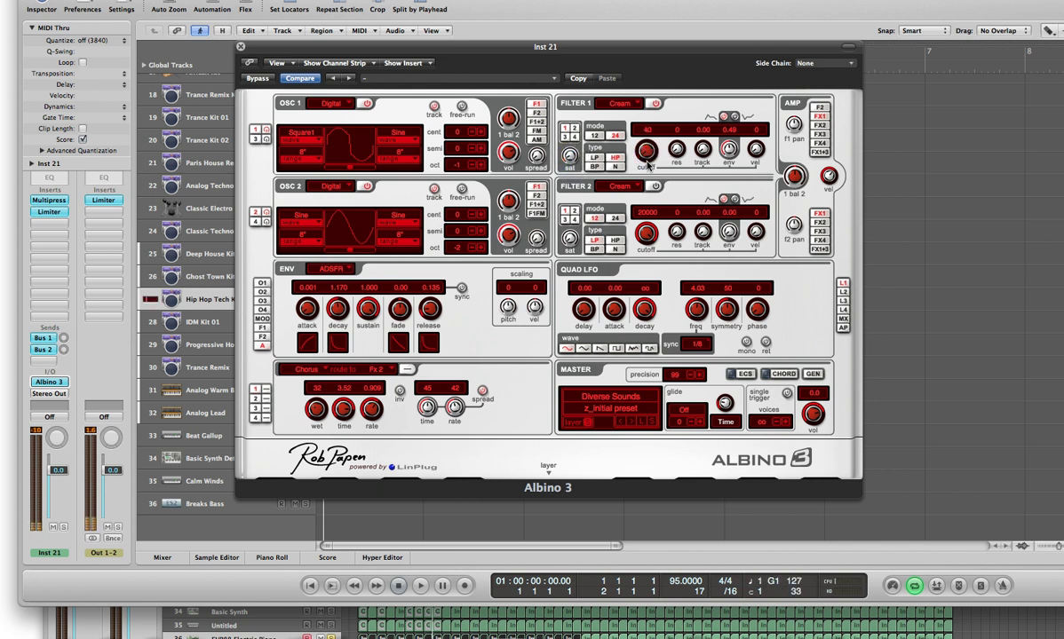
drag(646, 152, 605, 153)
click(595, 157)
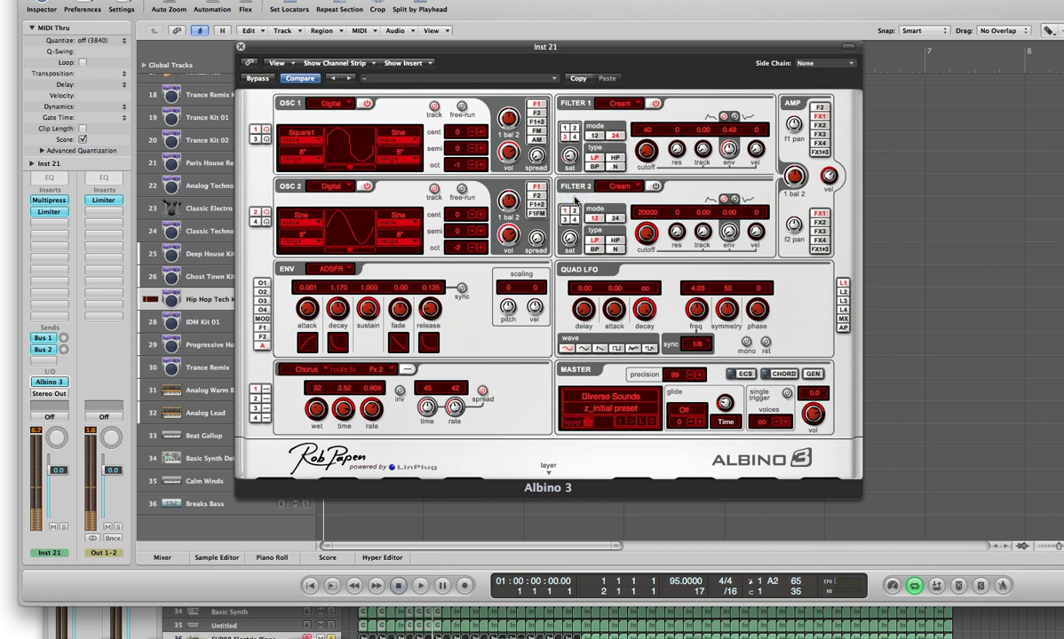
Step: Set filter 1's cutoff to 115 and close the synth window
mouse_move(649, 136)
mouse_down()
mouse_move(595, 149)
mouse_move(637, 136)
mouse_move(642, 153)
mouse_up()
drag(461, 53, 587, 58)
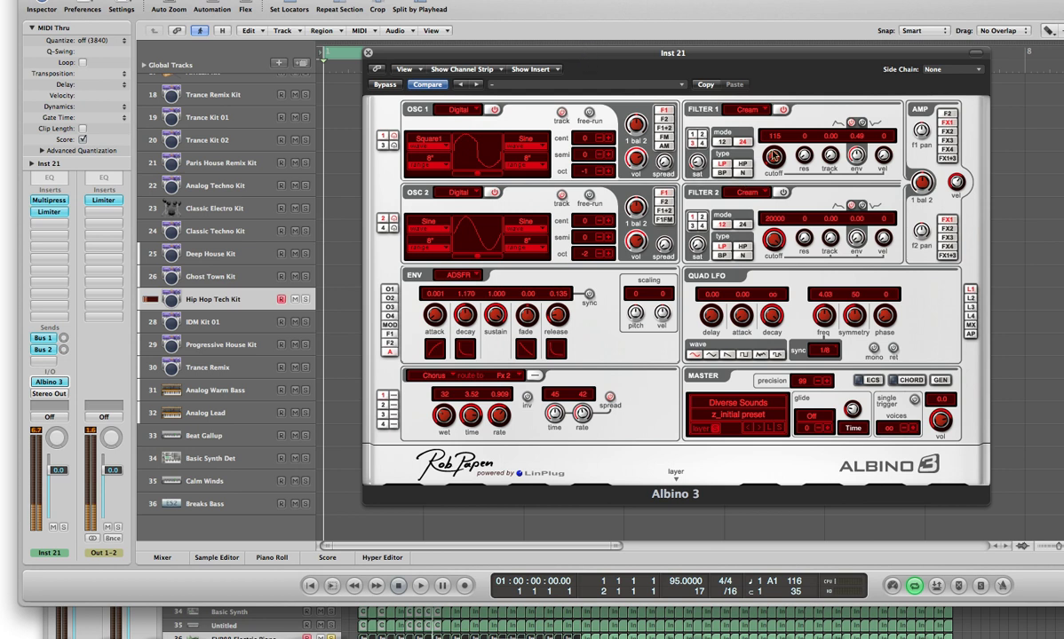
mouse_move(774, 157)
mouse_down()
mouse_move(769, 127)
mouse_move(773, 156)
mouse_up()
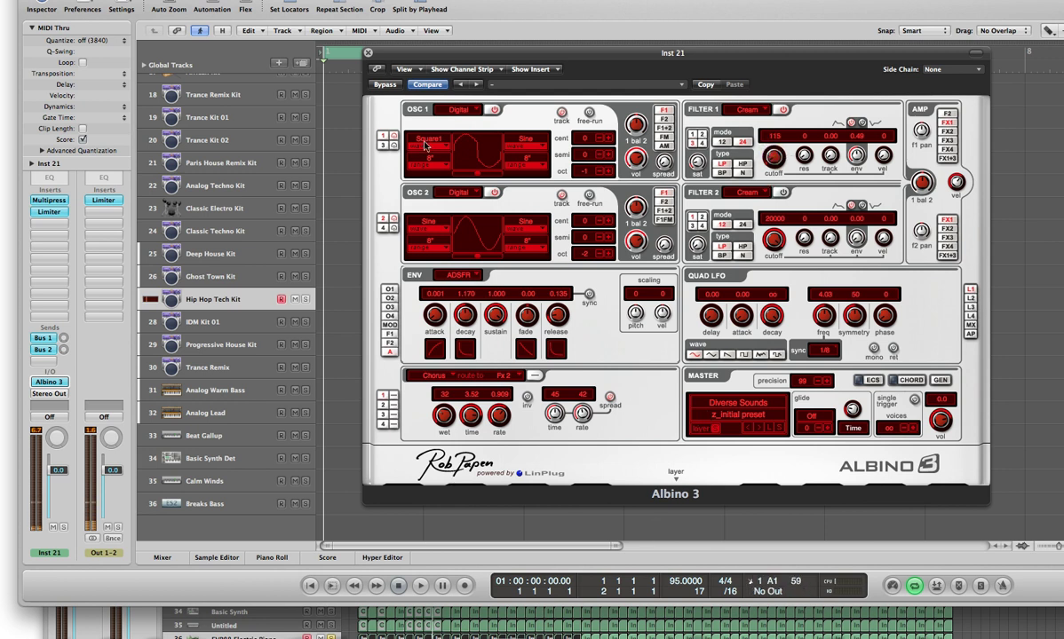
click(368, 54)
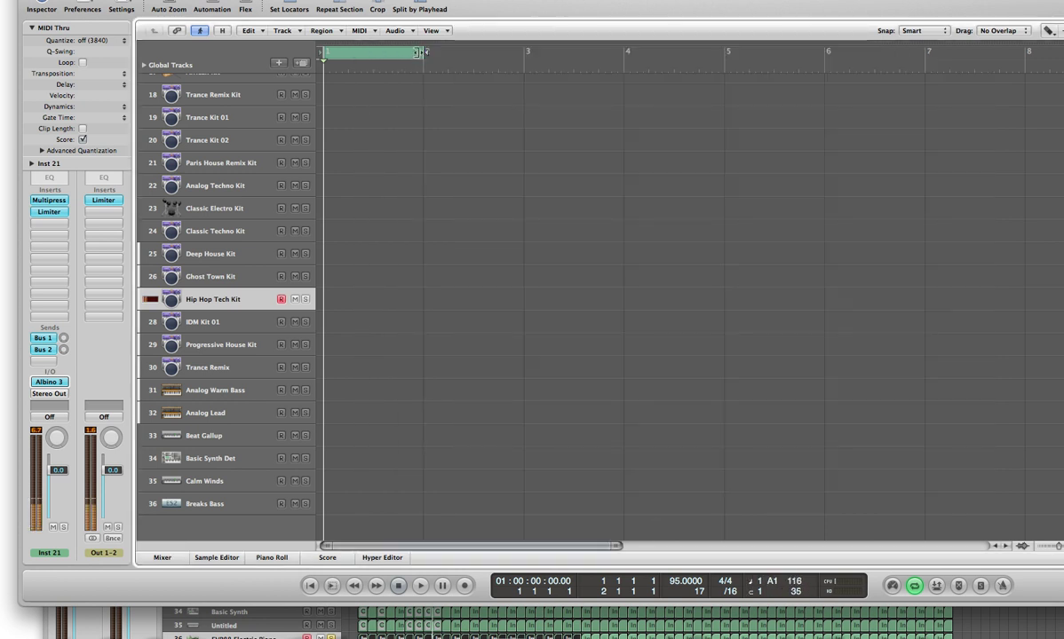
Step: Extend the cycle range to two bars, ending at bar 3, and set the project tempo to 120 BPM
drag(420, 52, 518, 53)
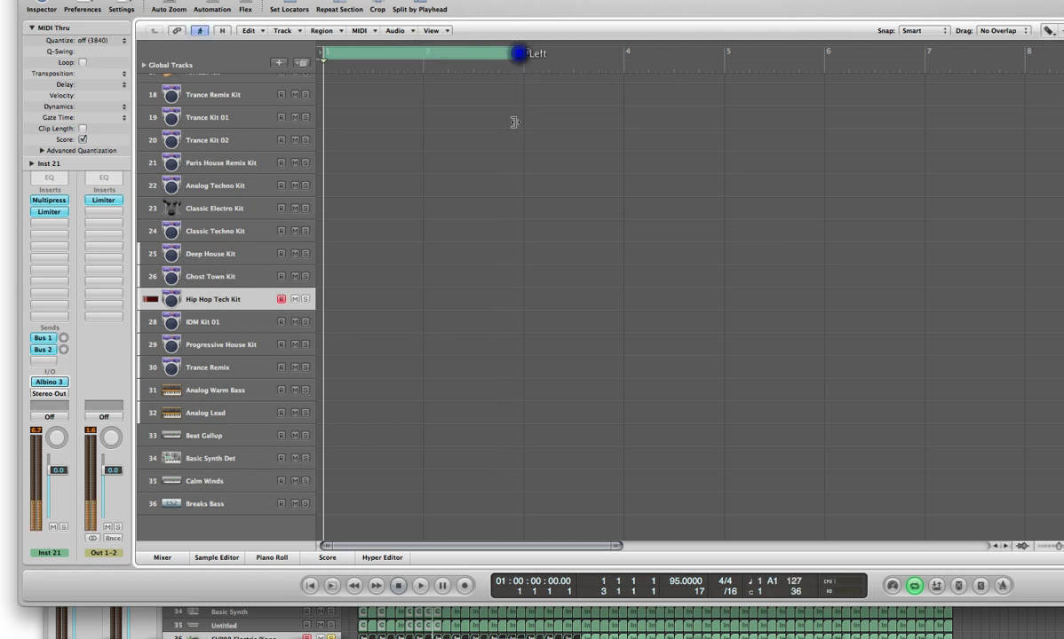
drag(685, 580, 673, 547)
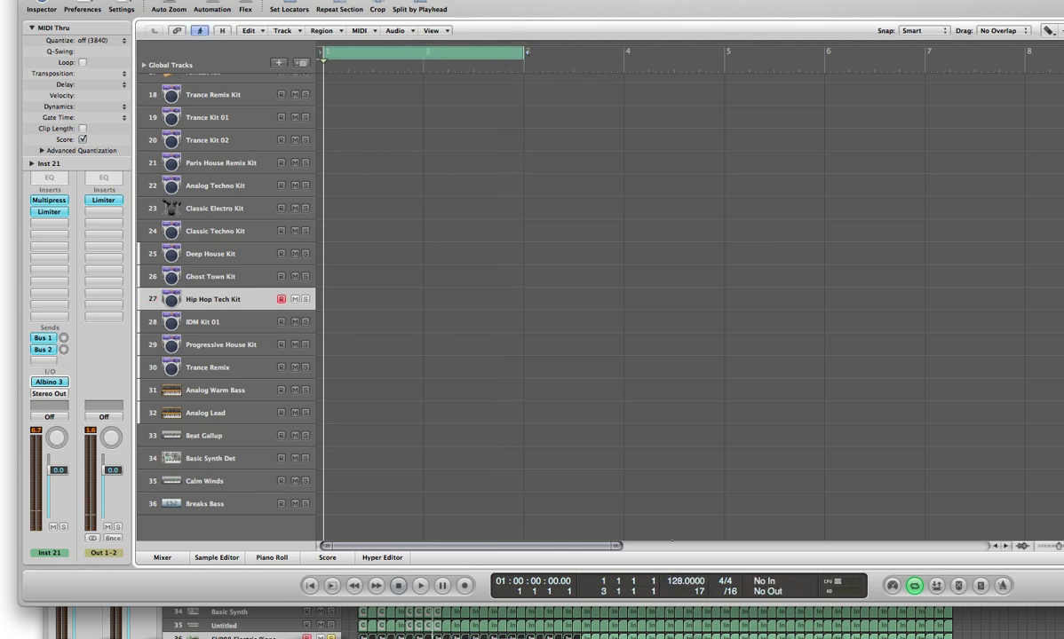
click(672, 539)
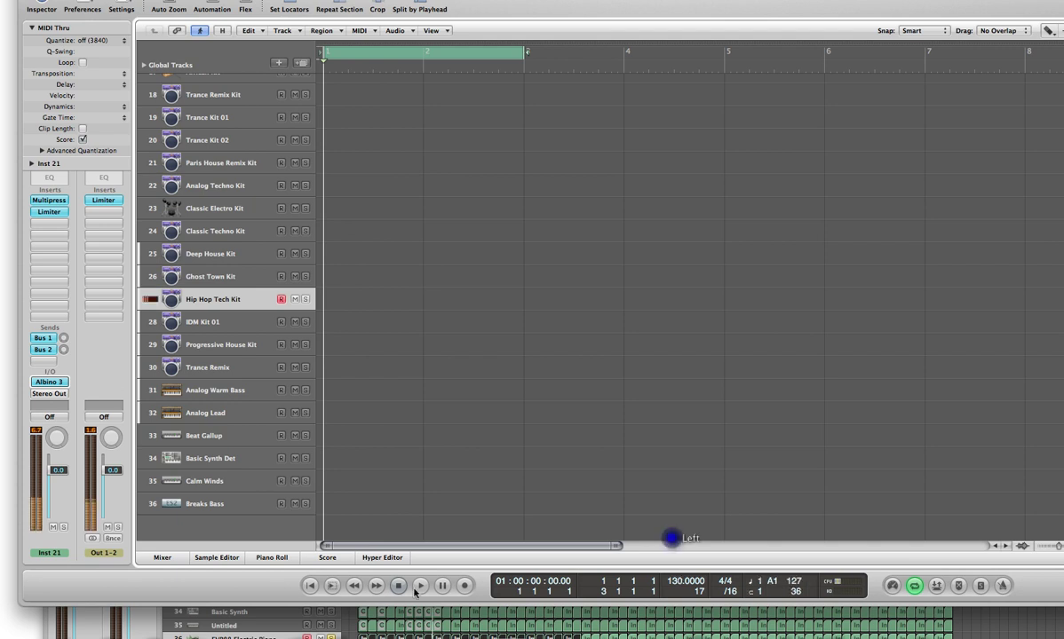
drag(665, 578, 636, 542)
click(402, 586)
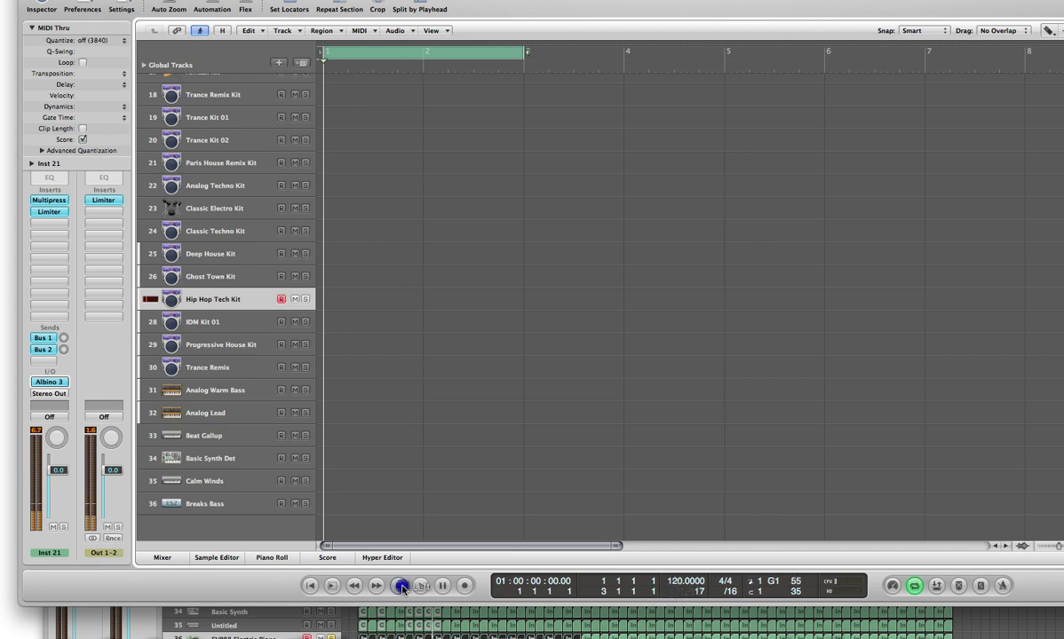
Step: Record a MIDI part over the two-bar cycle on the Hip Hop Tech Kit track and play it back with the track soloed
click(463, 588)
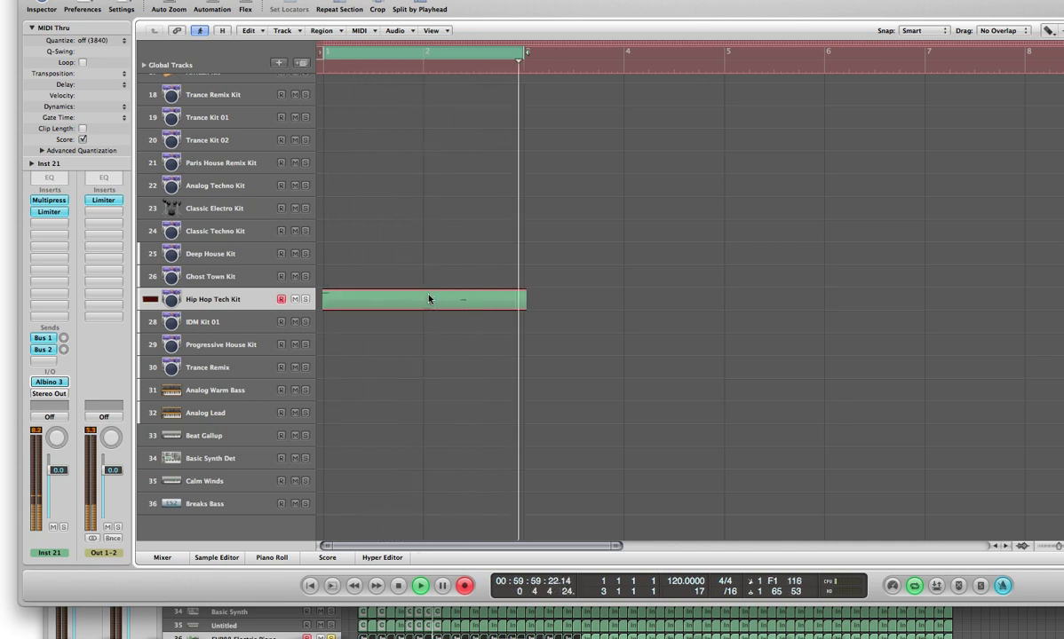
click(399, 585)
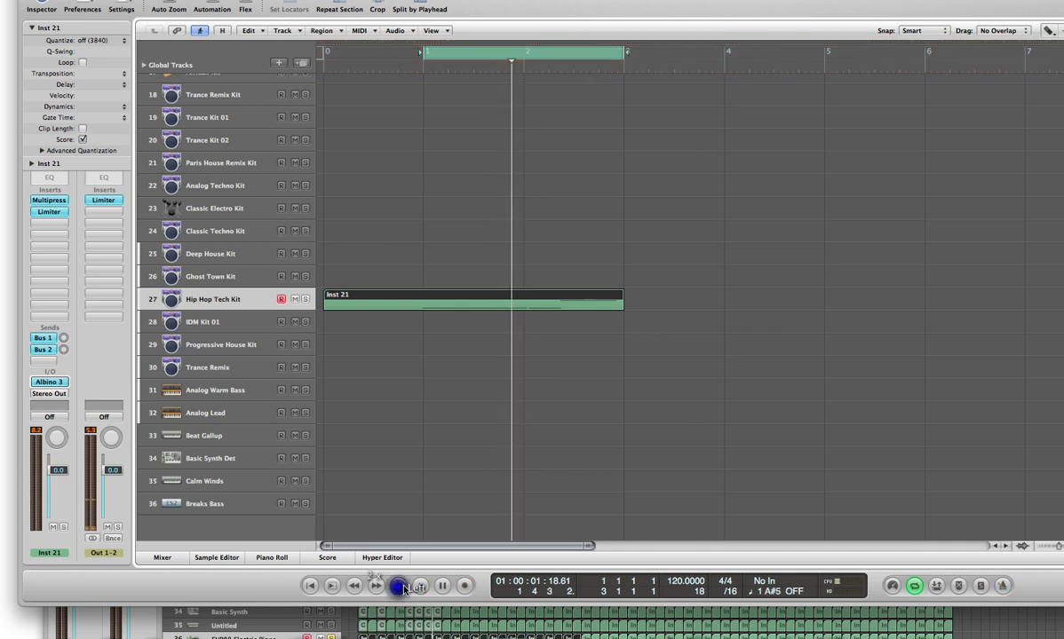
click(420, 585)
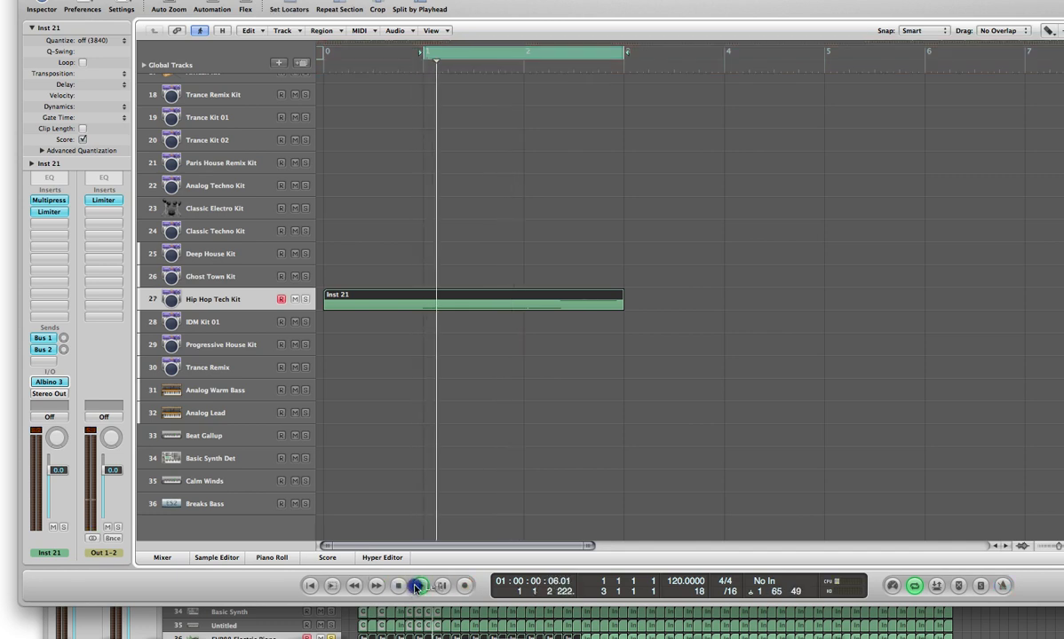
click(305, 299)
Step: Switch to the Pointer tool and quantize the recorded Inst 21 region to 1/16-Note
right_click(415, 326)
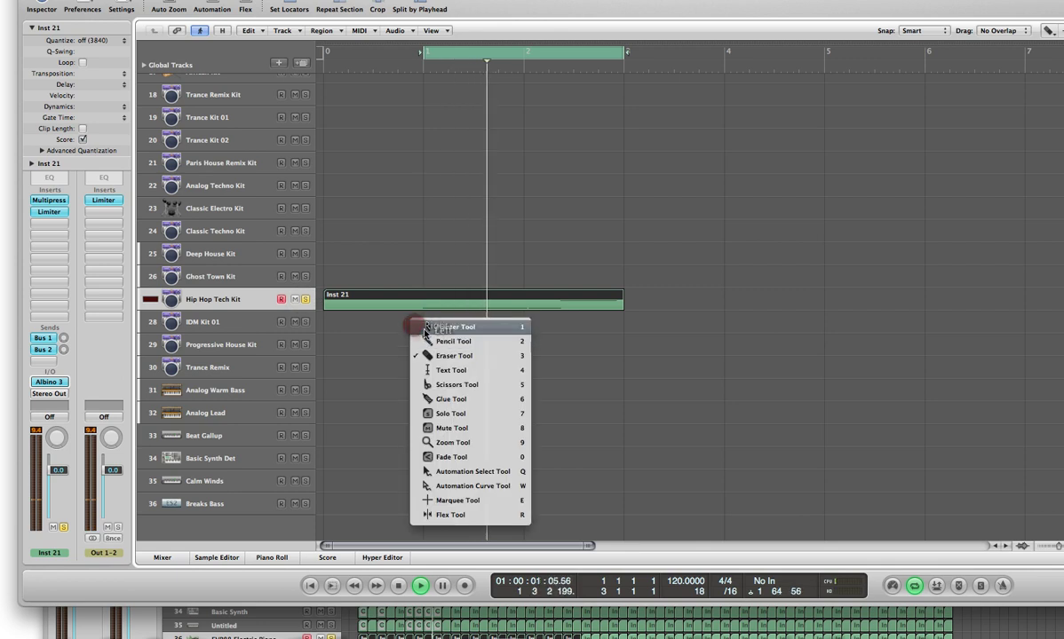
click(423, 328)
click(118, 41)
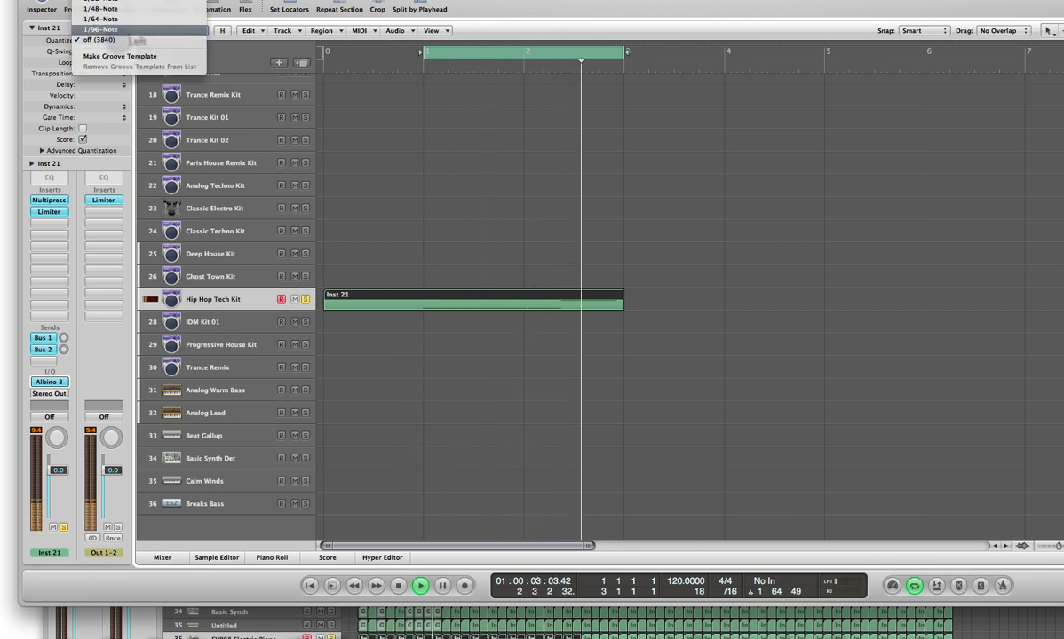
click(118, 41)
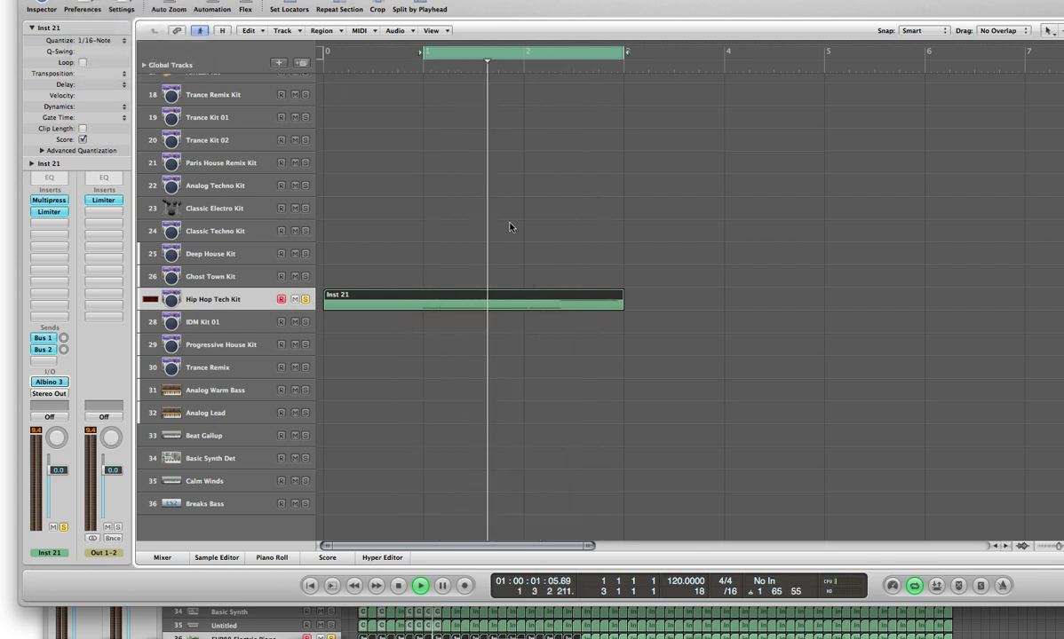
Step: Split the Inst 21 region at bar 1 with the Scissors tool and delete the part before it
right_click(473, 228)
click(510, 288)
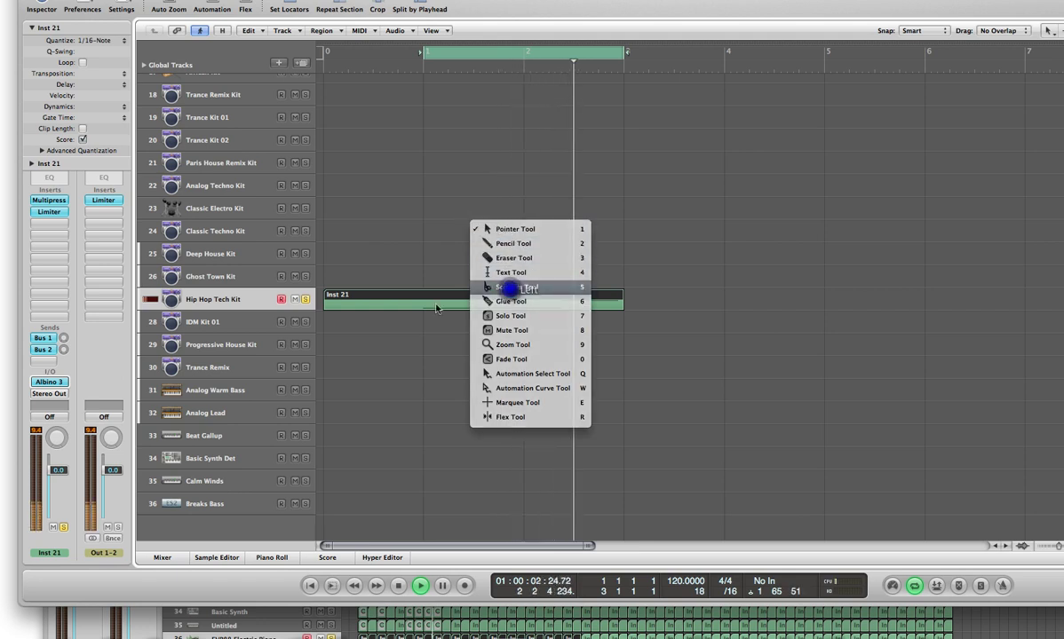
click(421, 296)
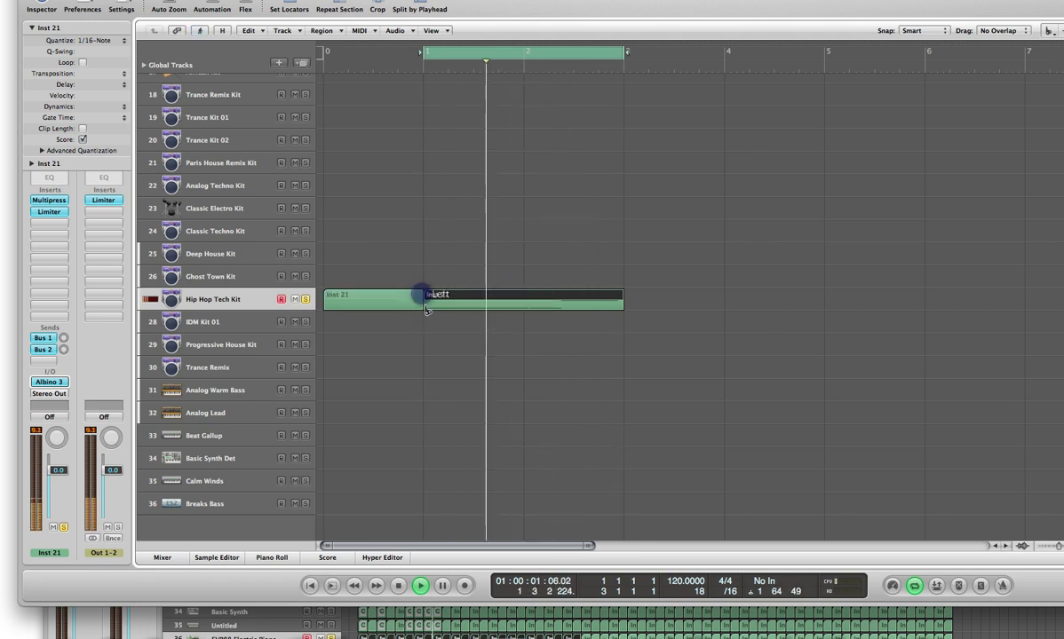
right_click(422, 295)
click(450, 340)
click(379, 296)
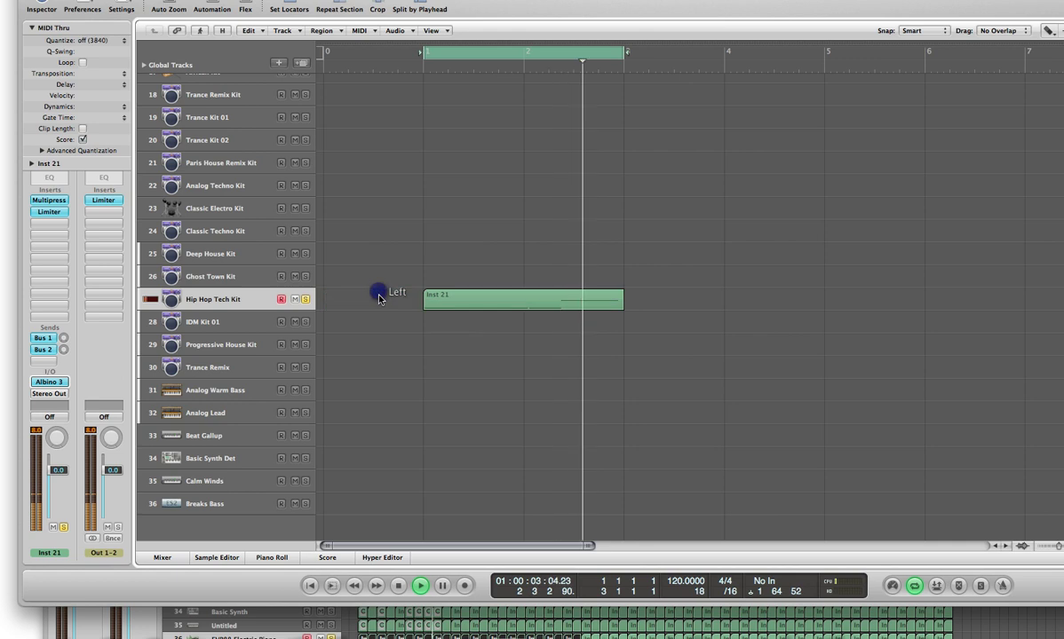
click(376, 296)
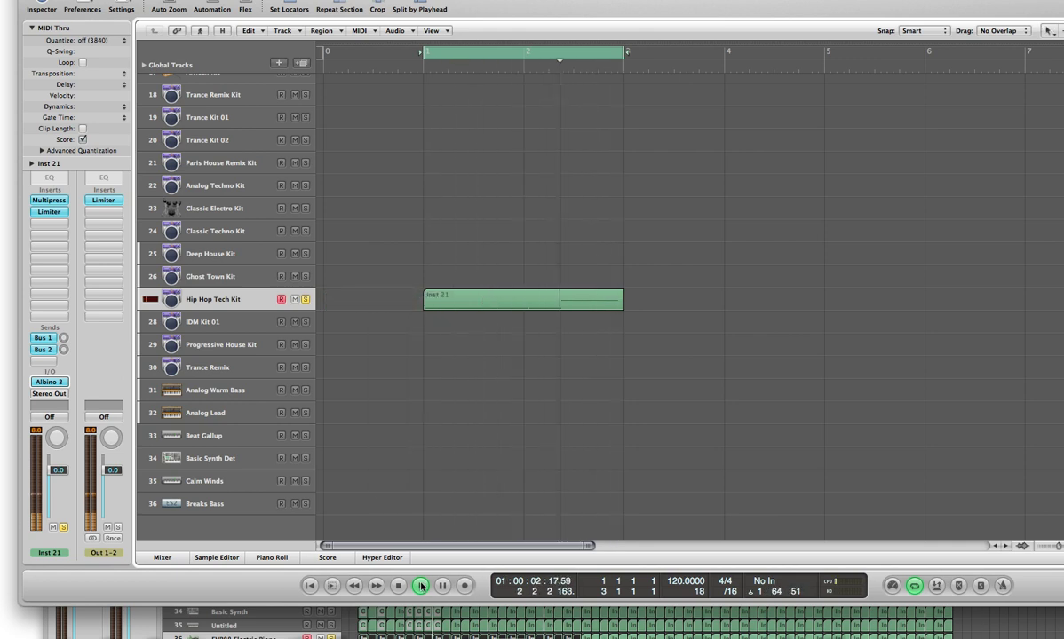
Step: Open the Inst 21 region in the Piano Roll and shorten the first note so it ends at bar 2
double_click(477, 293)
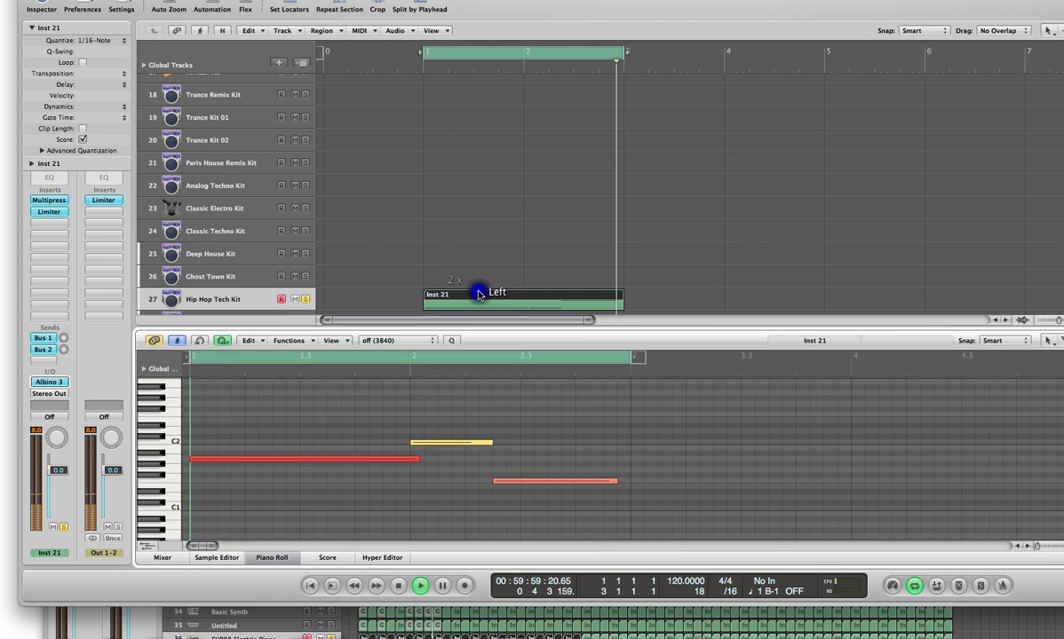
click(412, 459)
drag(406, 459, 407, 458)
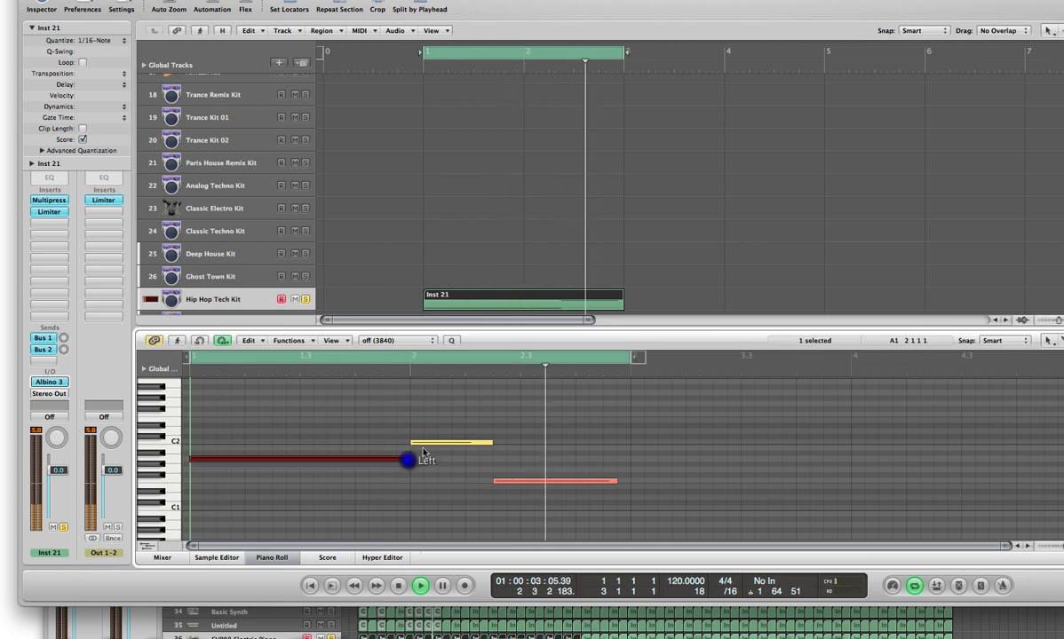
Step: Raise the velocity of the last two Inst 21 notes and lengthen the final note to just before bar 3
click(428, 444)
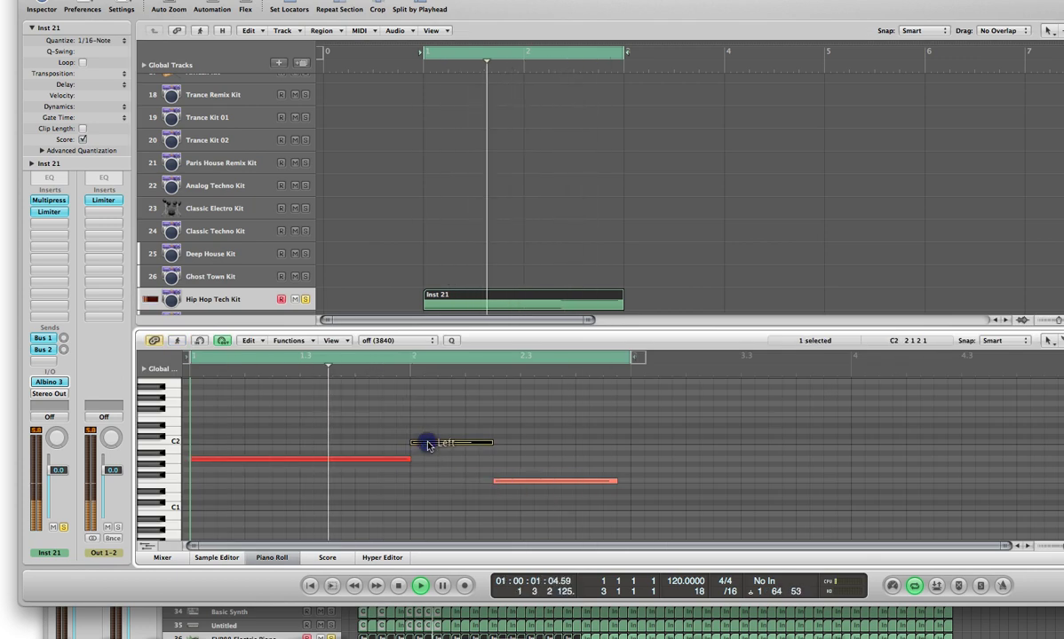
drag(426, 400, 557, 506)
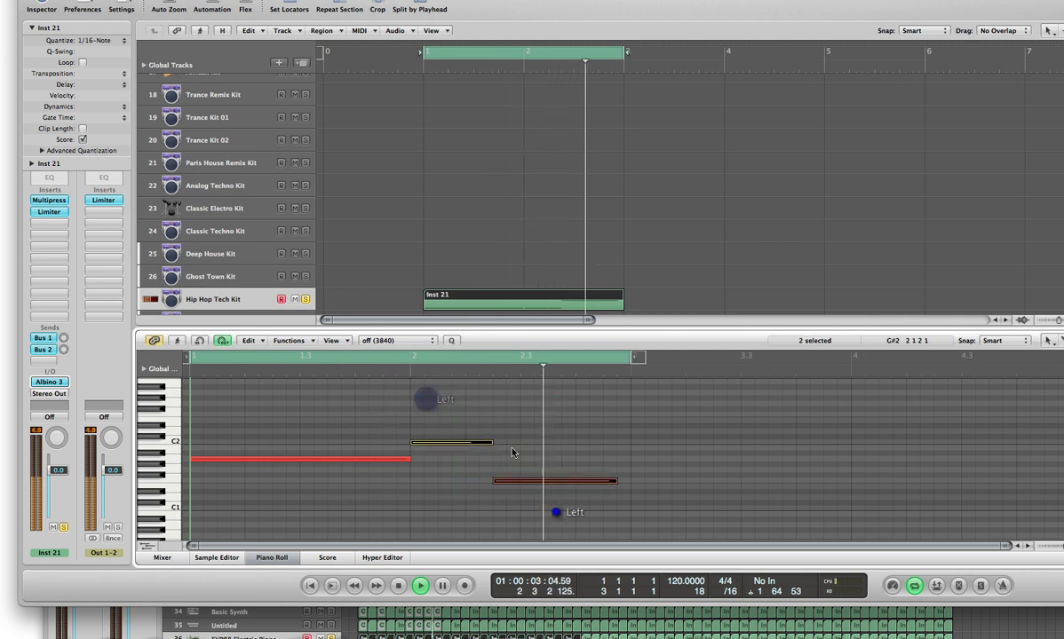
drag(477, 439, 492, 441)
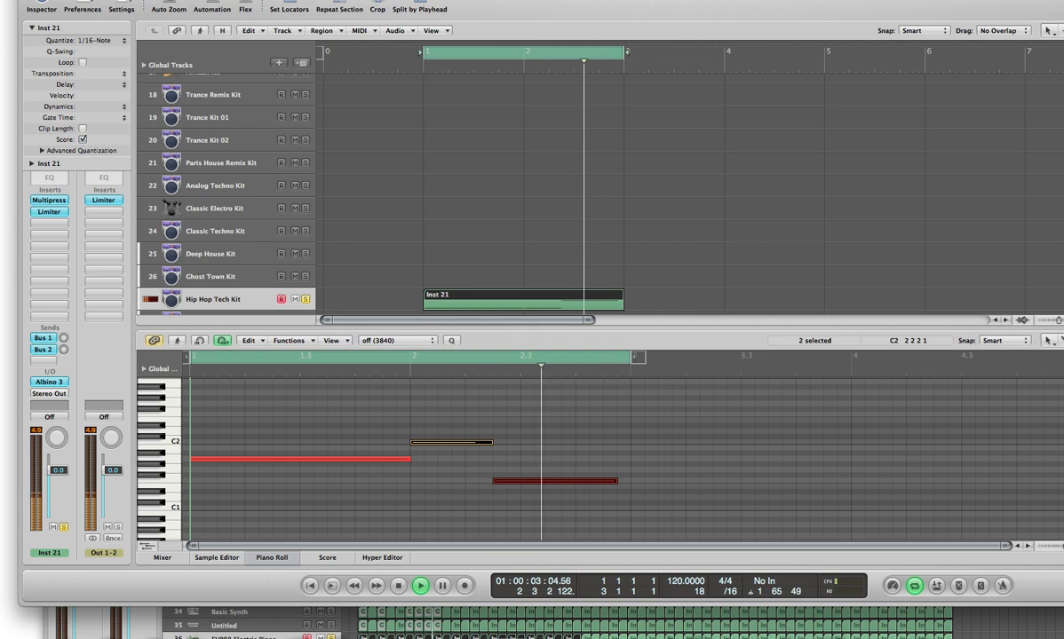
click(550, 458)
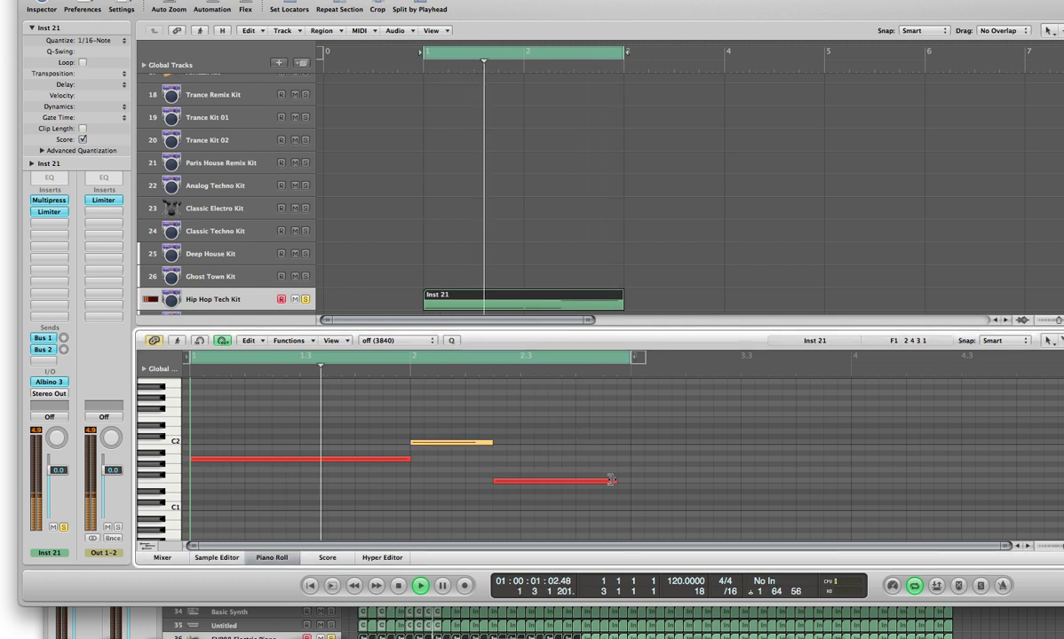
drag(616, 480, 625, 482)
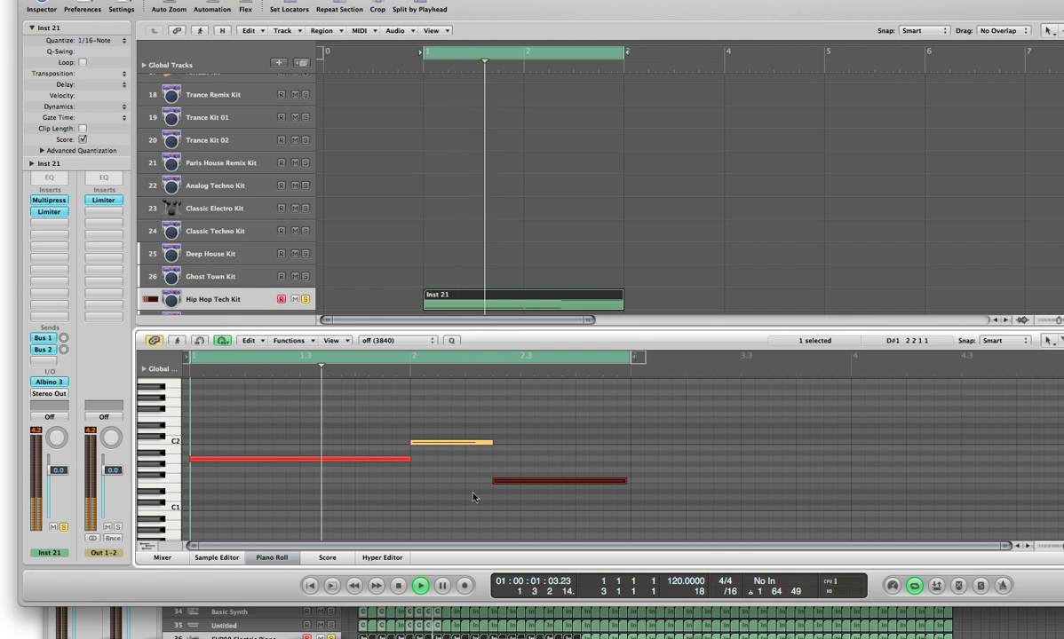
key(space)
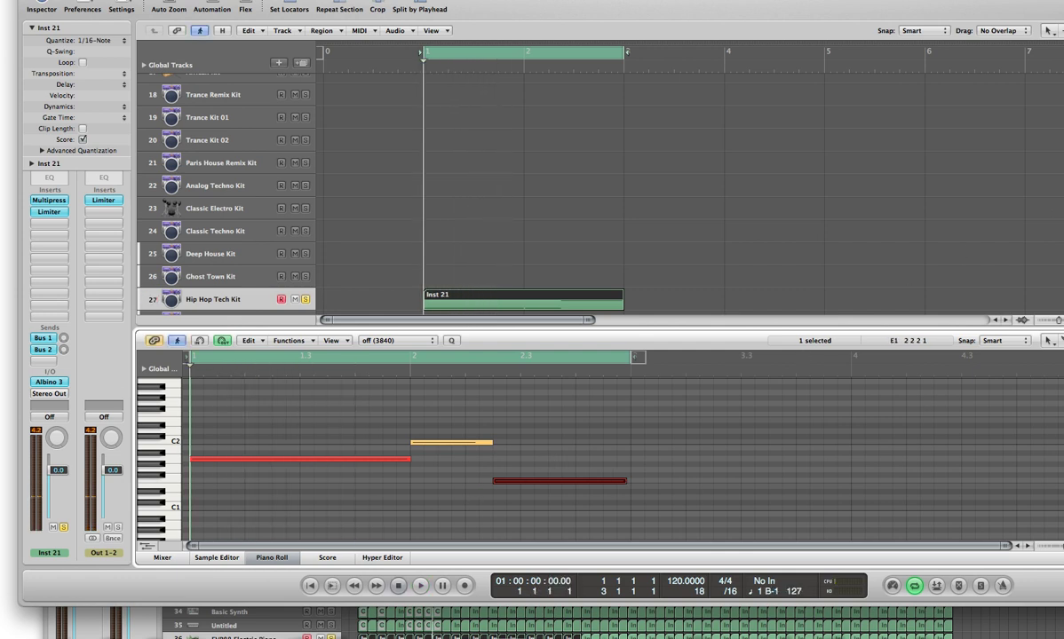
Step: Raise the C2 note's velocity to match the other notes, then play the part back and close the Piano Roll
click(451, 442)
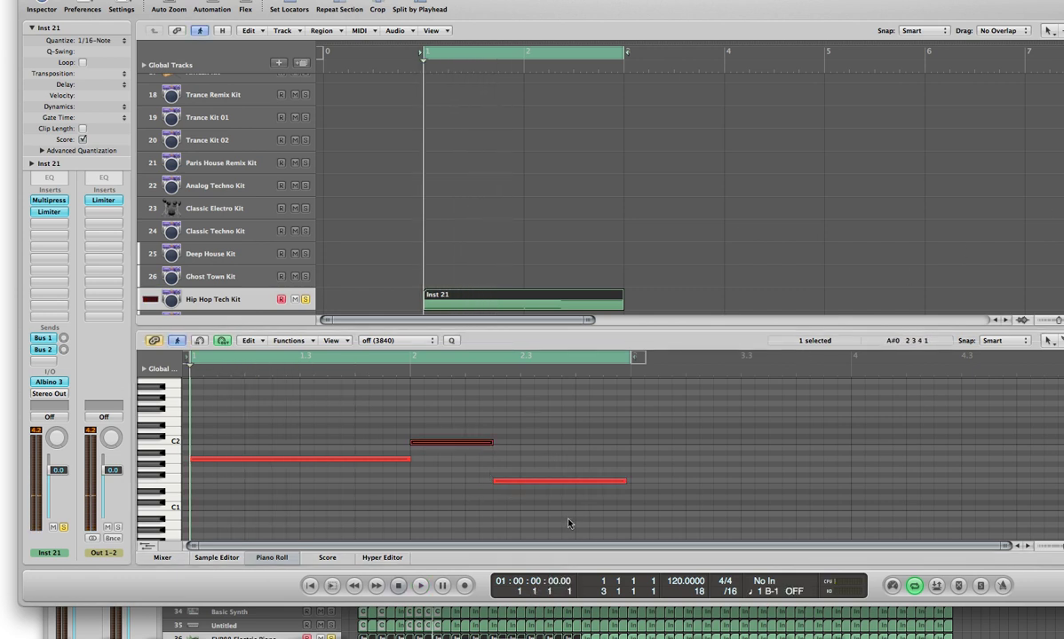
click(572, 471)
key(space)
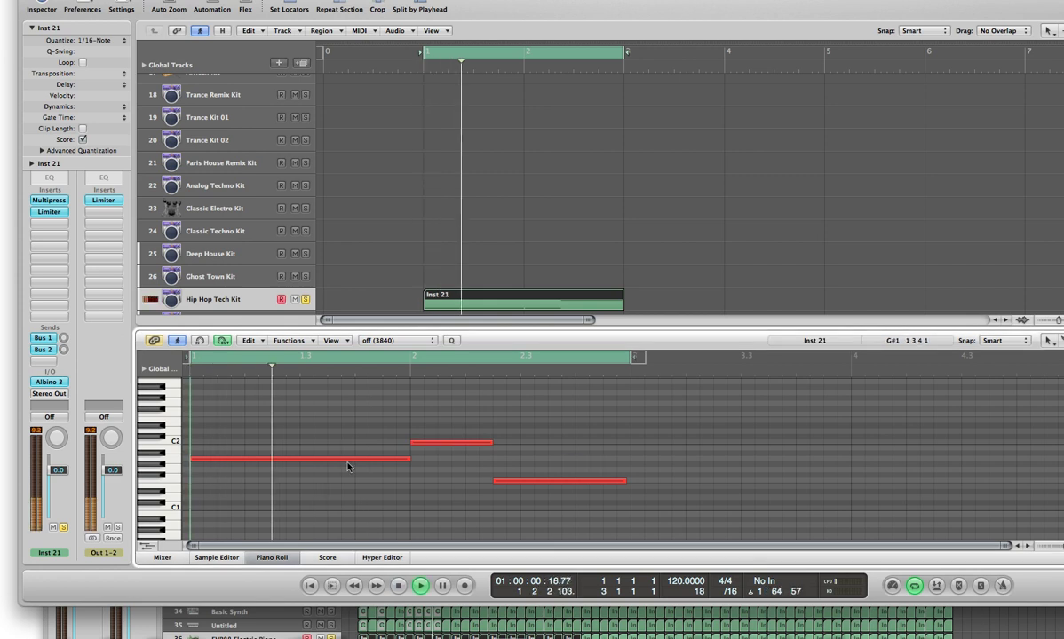
click(284, 560)
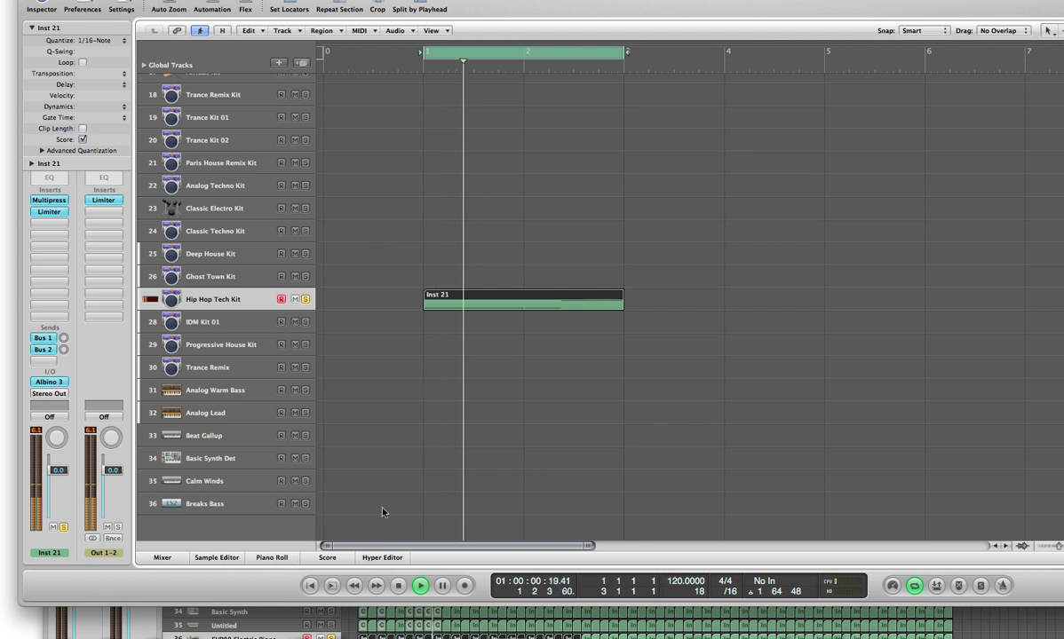
Step: Lower the Filter 1 cutoff in Albino 3 to 46 during playback, then stop and close the plug-in window
click(47, 381)
drag(775, 138, 774, 129)
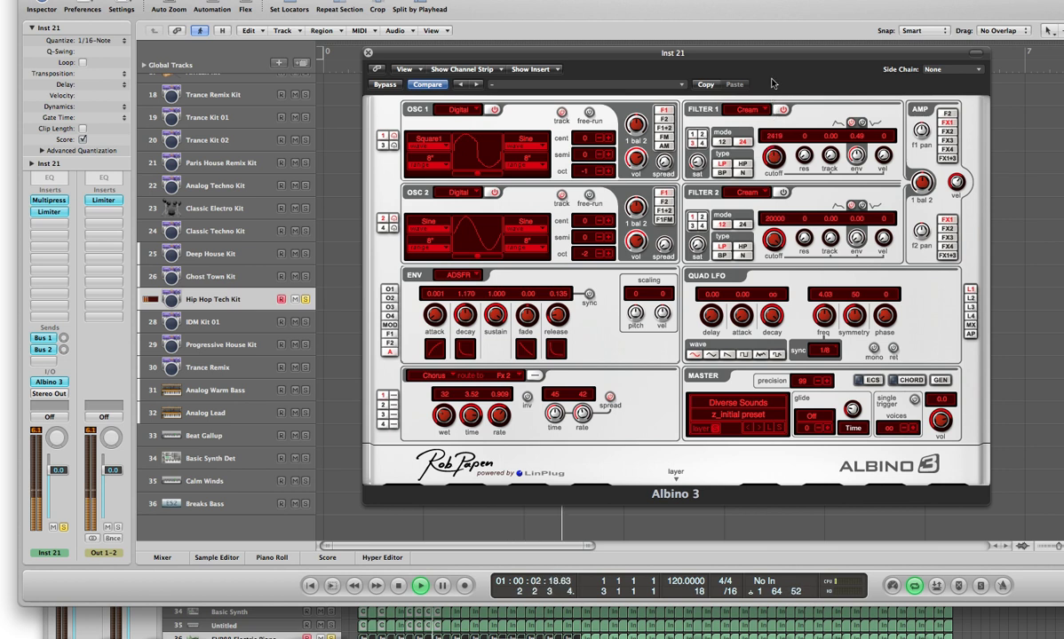
drag(774, 154, 774, 162)
click(781, 193)
key(space)
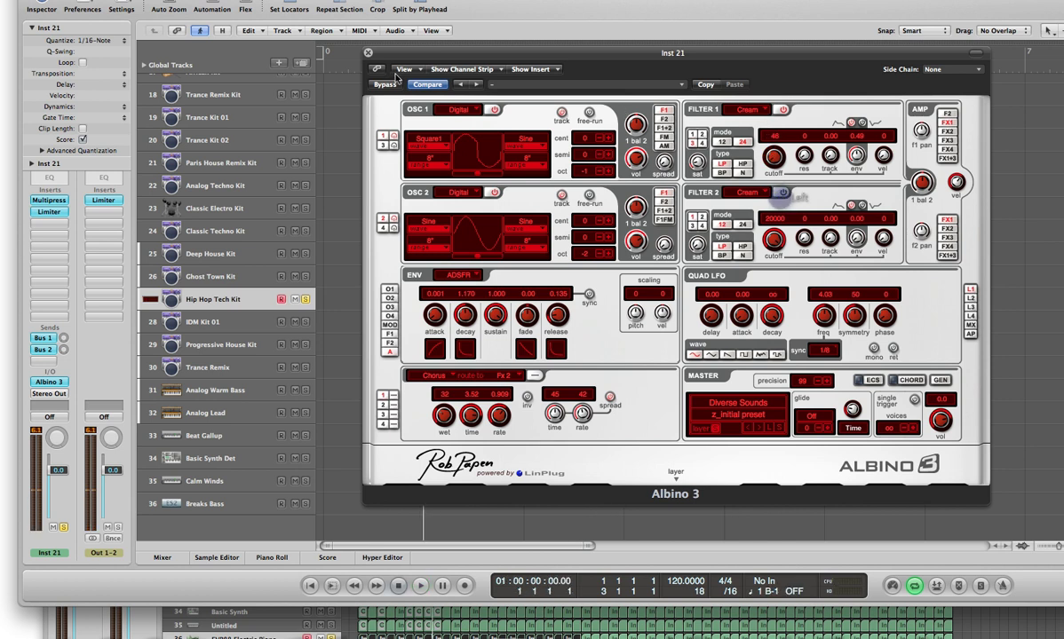
click(368, 54)
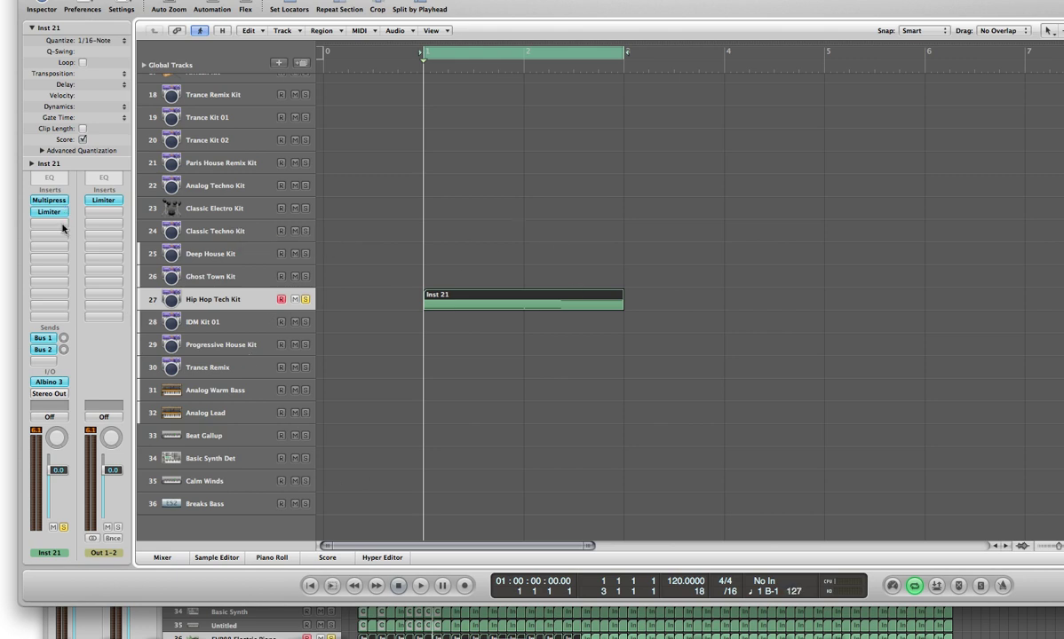
Step: Show track automation and browse Albino 3's Layer 1 parameters for the Hip Hop Tech Kit track
click(211, 3)
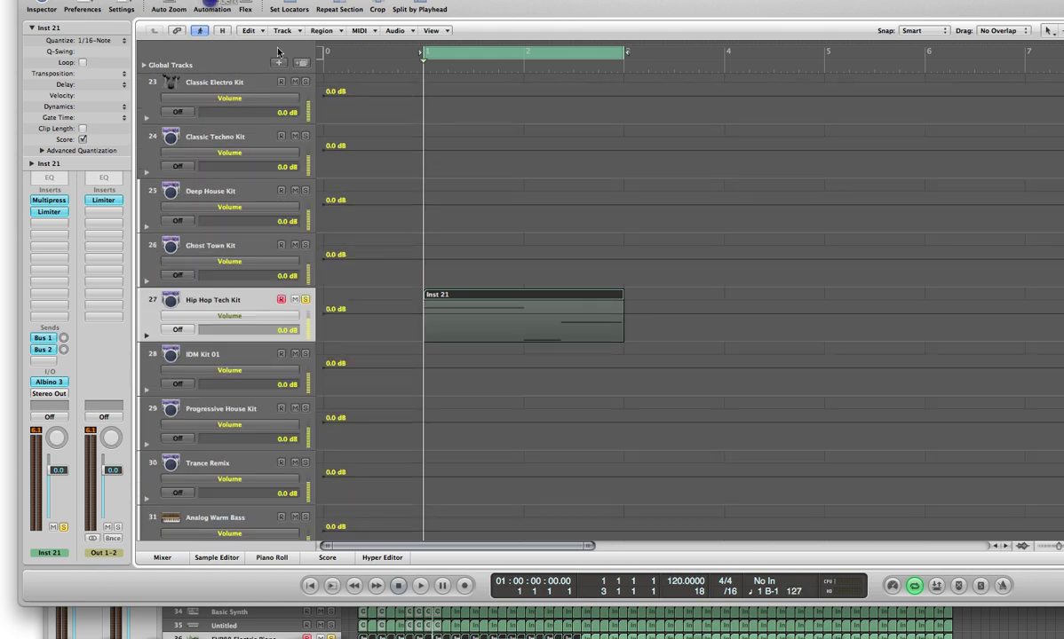
click(242, 316)
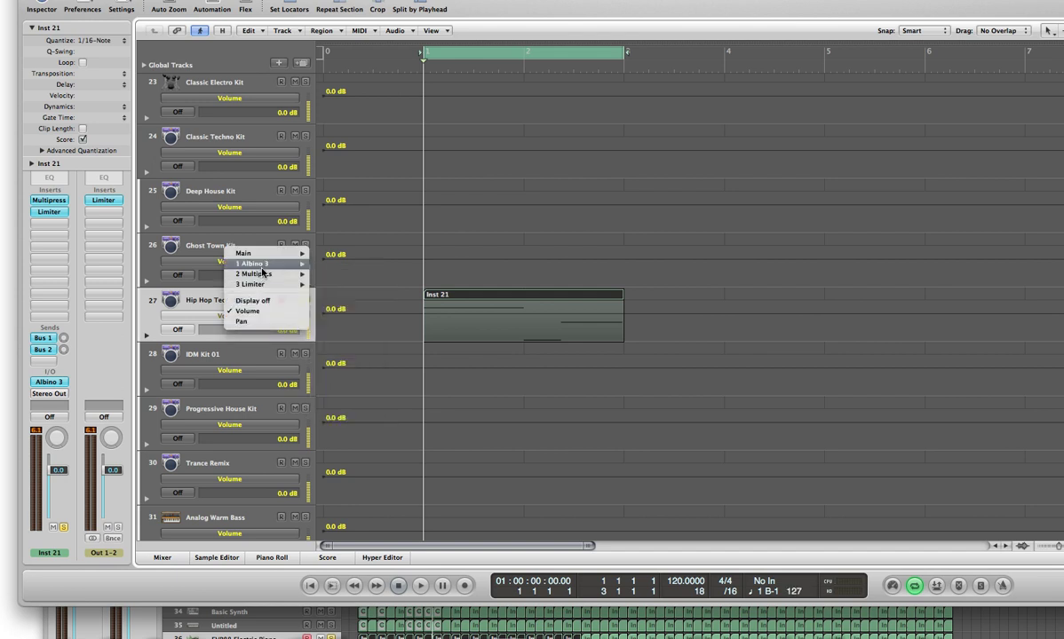
mouse_move(261, 267)
mouse_move(331, 264)
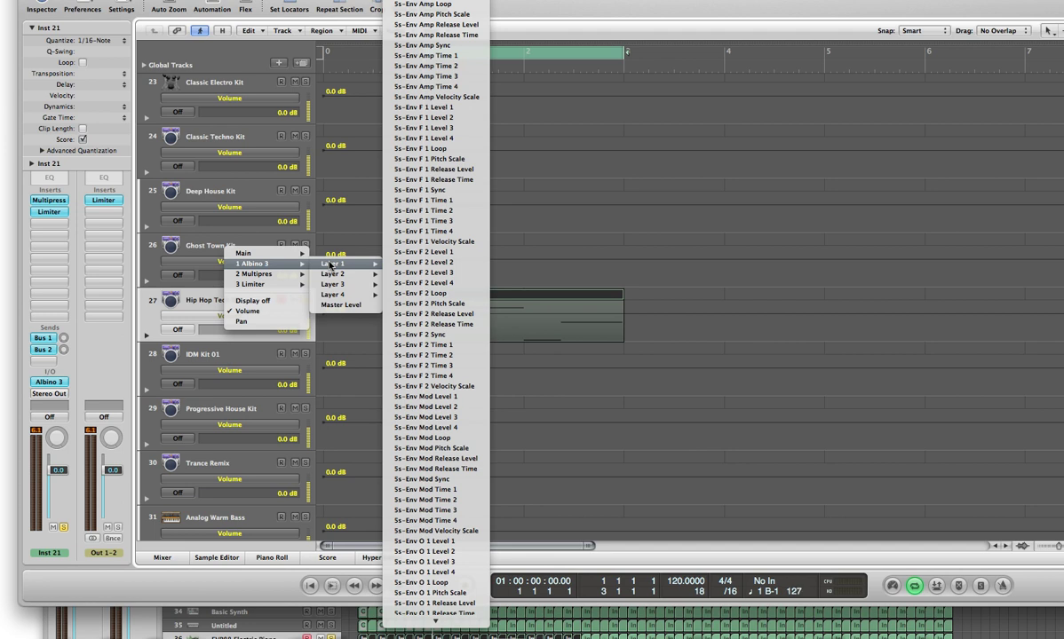
click(560, 228)
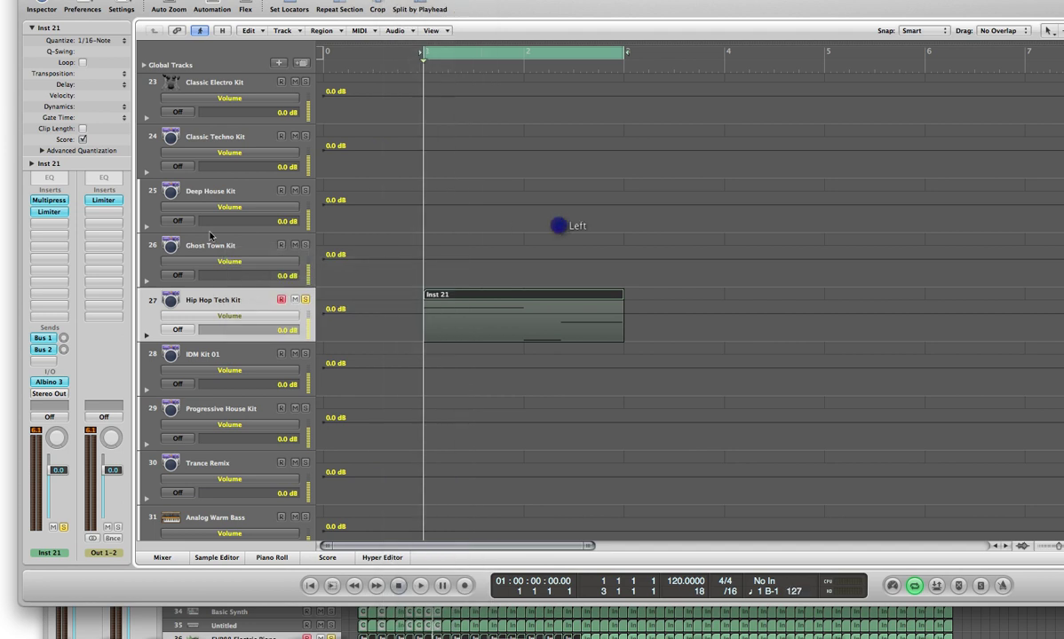
Step: Reopen Albino 3 beside the tracks and check which filter type Filter 1 uses
click(58, 383)
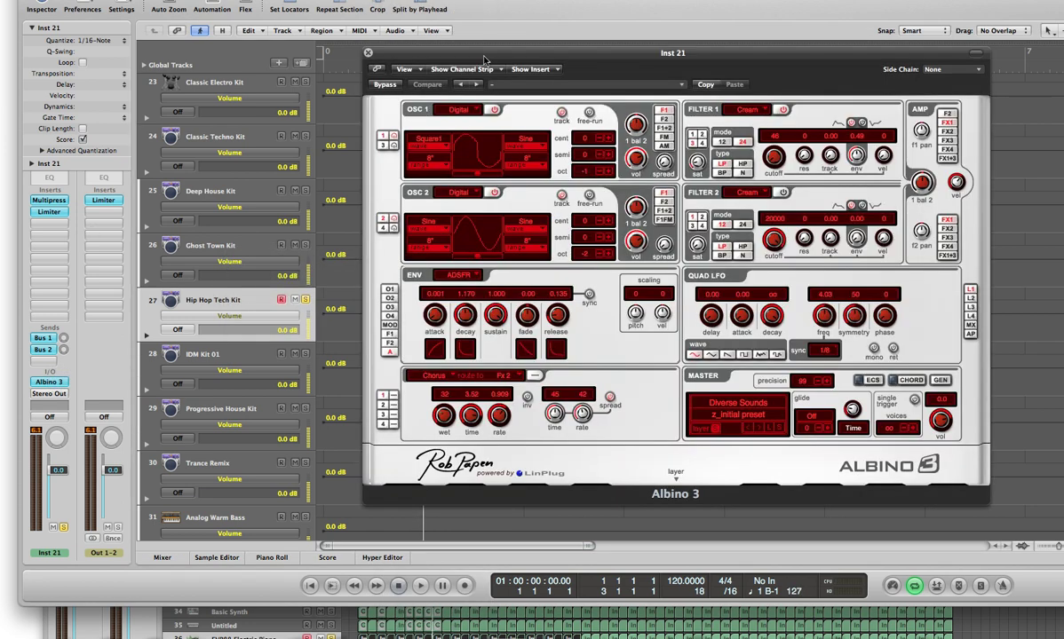
drag(457, 56, 766, 58)
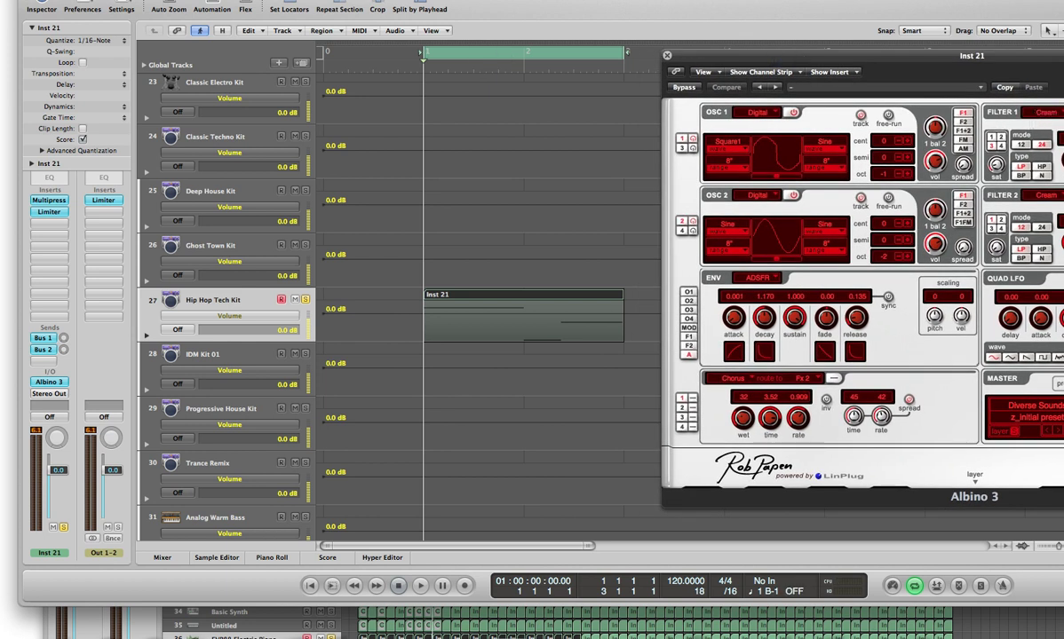
click(1053, 112)
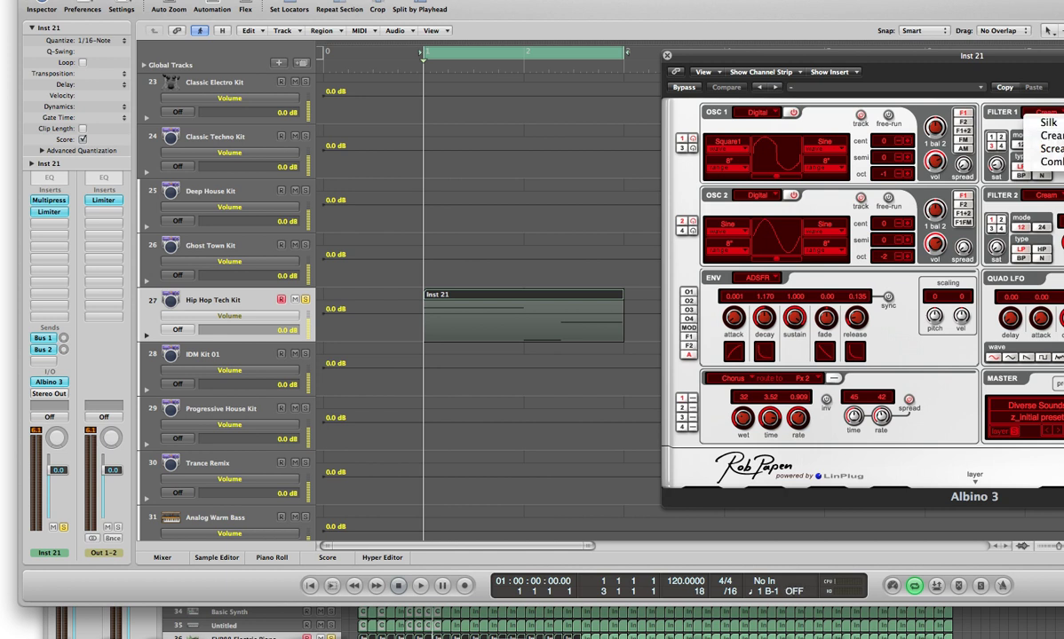
key(Escape)
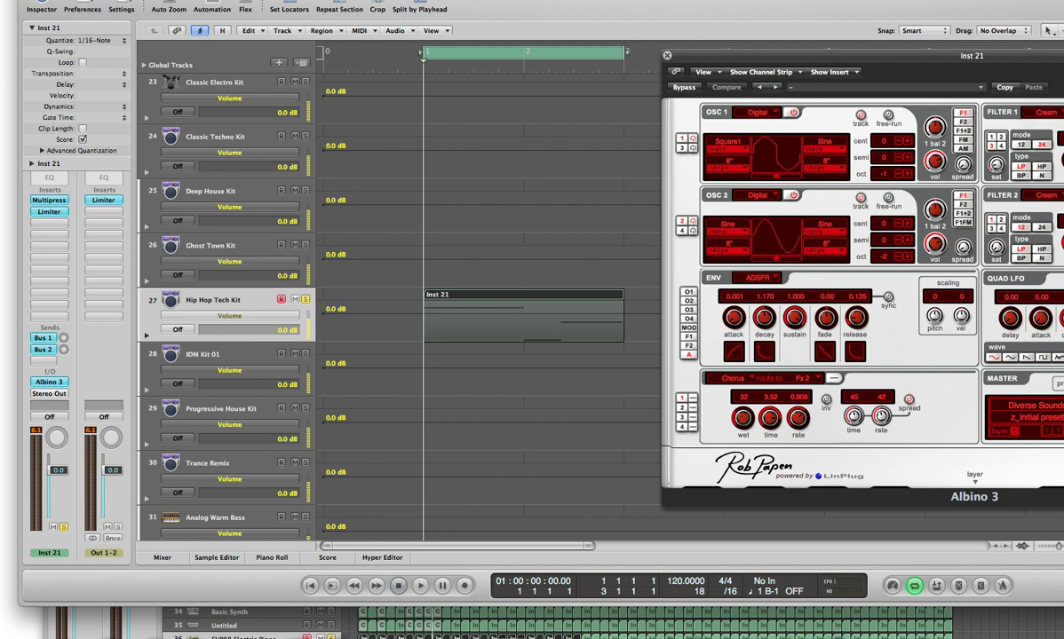
click(1045, 111)
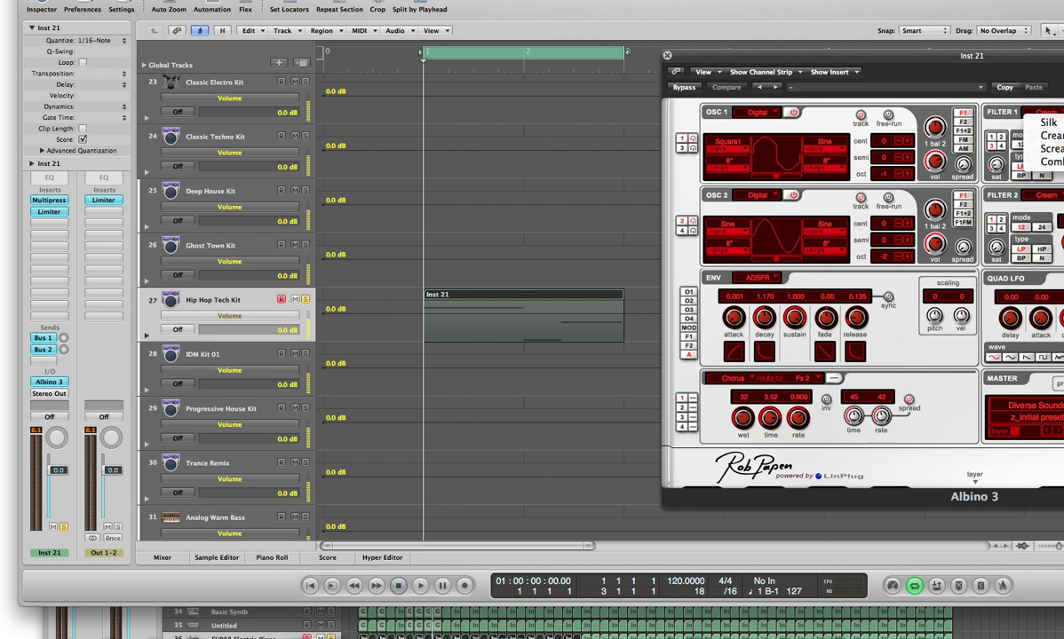
key(Escape)
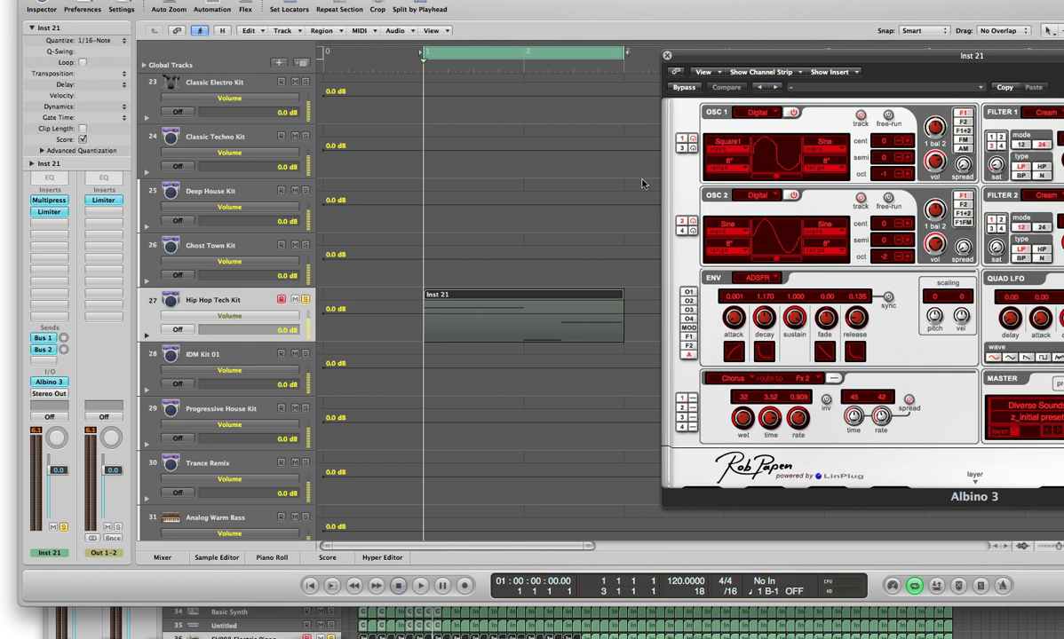
Step: Set the Hip Hop Tech Kit track's automation parameter to Albino 3 Layer 1 Cr Fil 1 Cutoff
drag(755, 58, 649, 0)
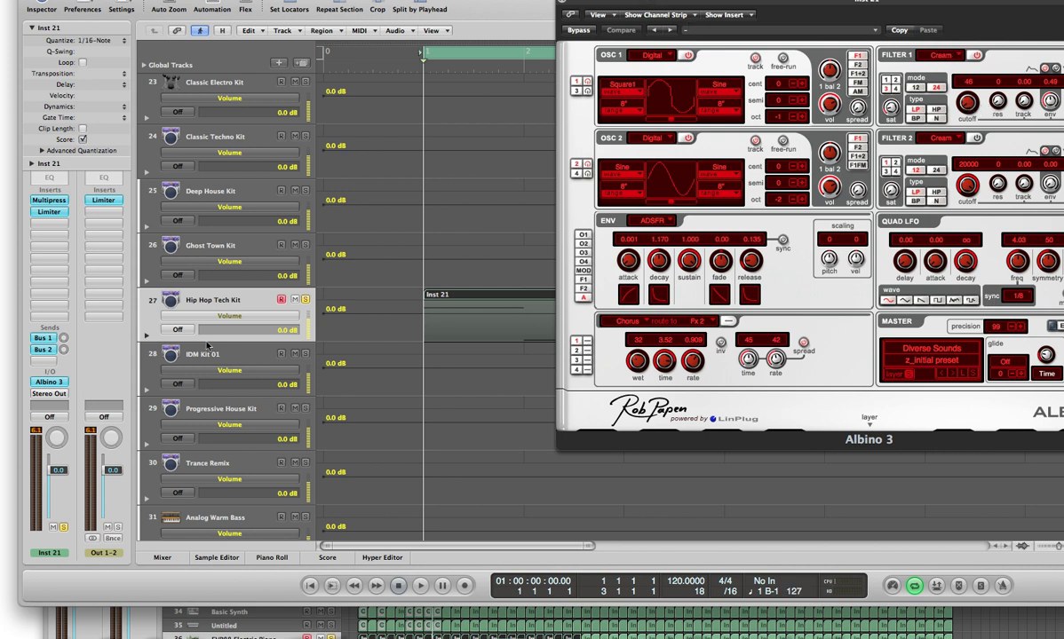
click(228, 316)
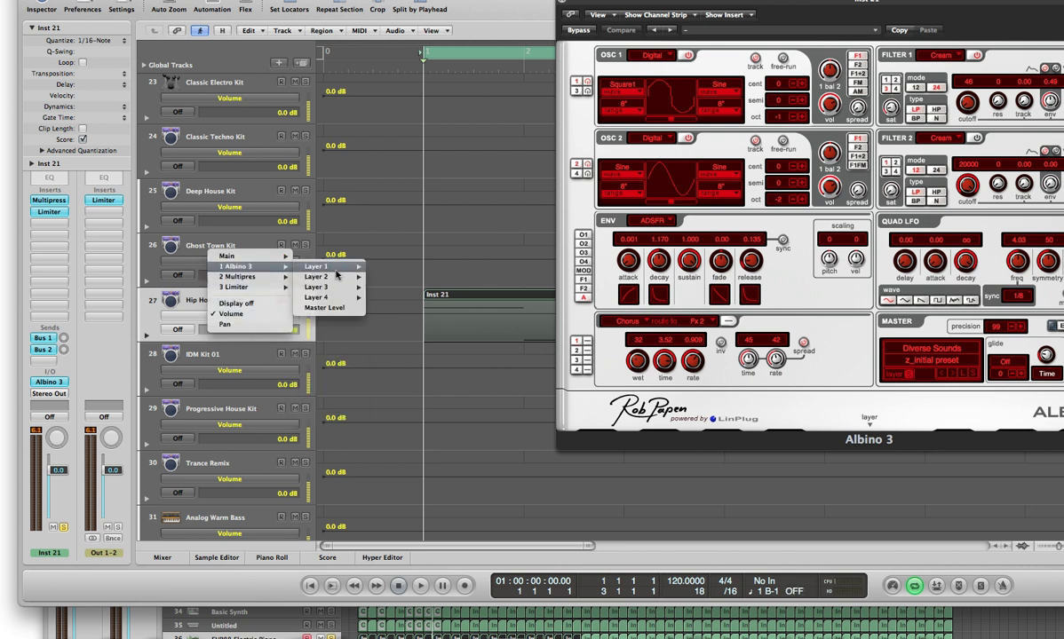
mouse_move(410, 625)
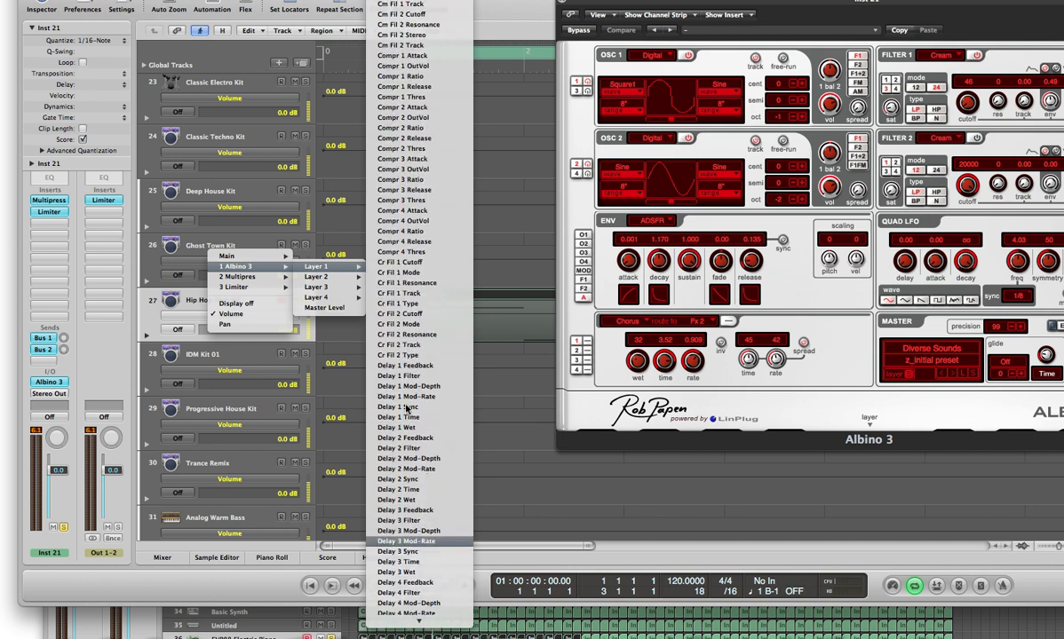
click(405, 264)
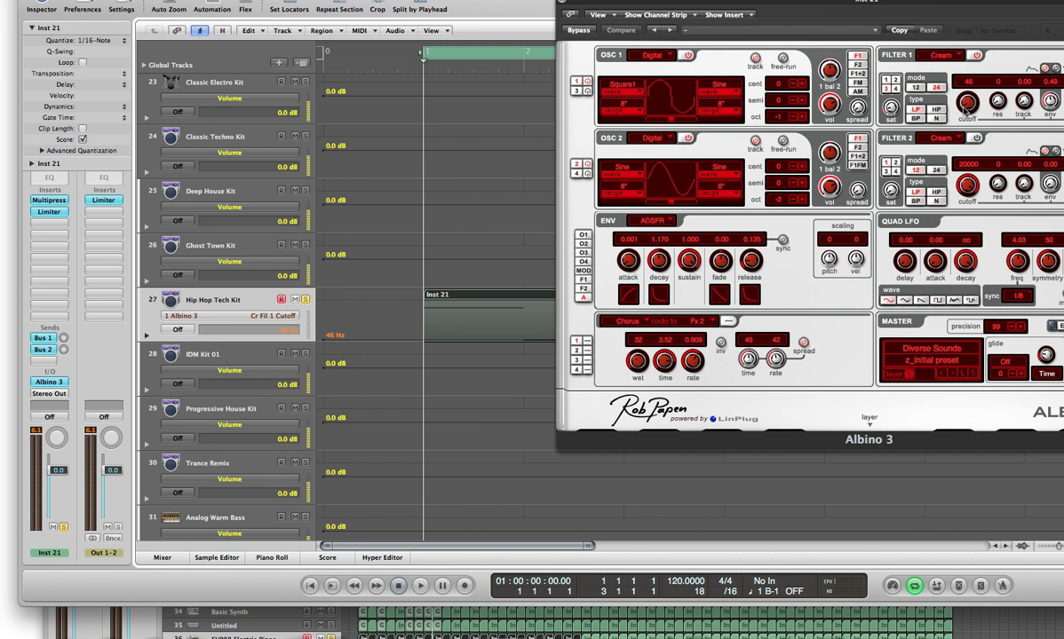
Step: Draw a rising cutoff ramp on the Hip Hop Tech Kit track from 40 Hz at the start to about 12770 Hz at bar 2
key(Escape)
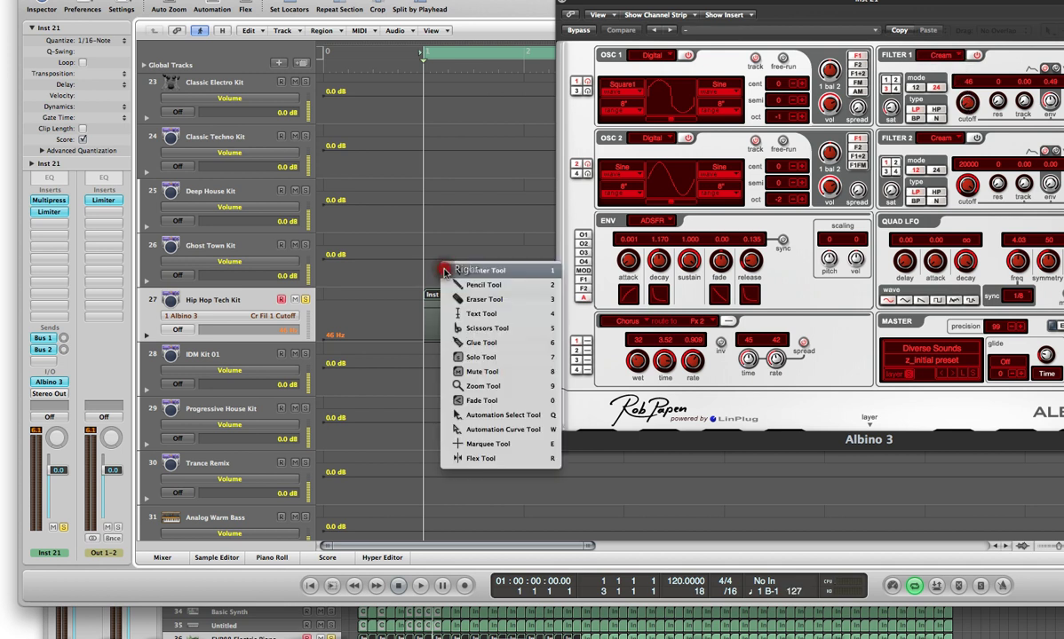
click(451, 283)
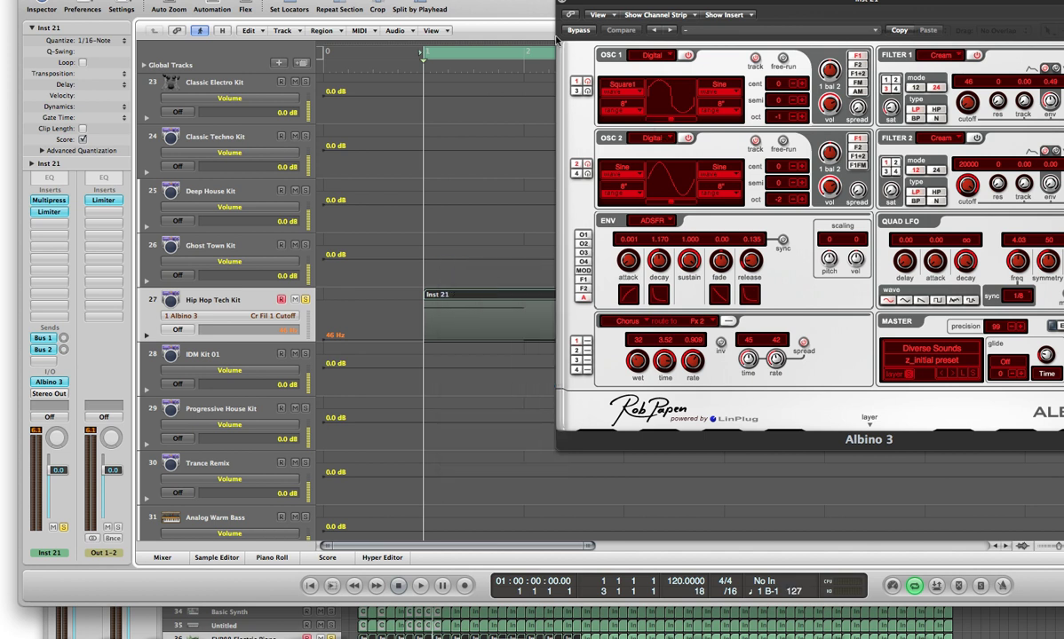
drag(604, 7, 701, 32)
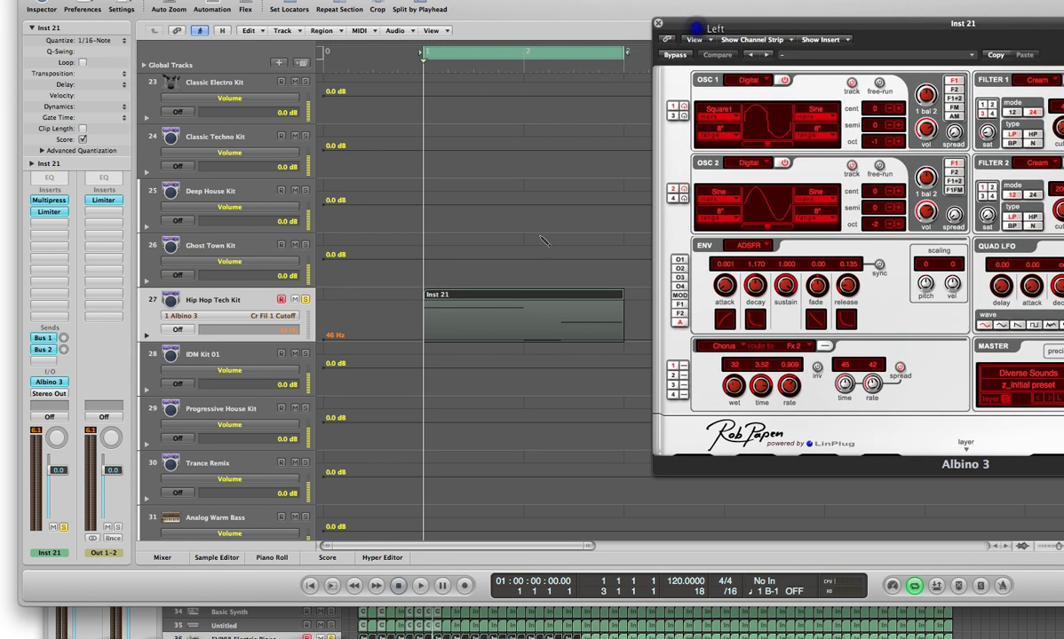
click(524, 316)
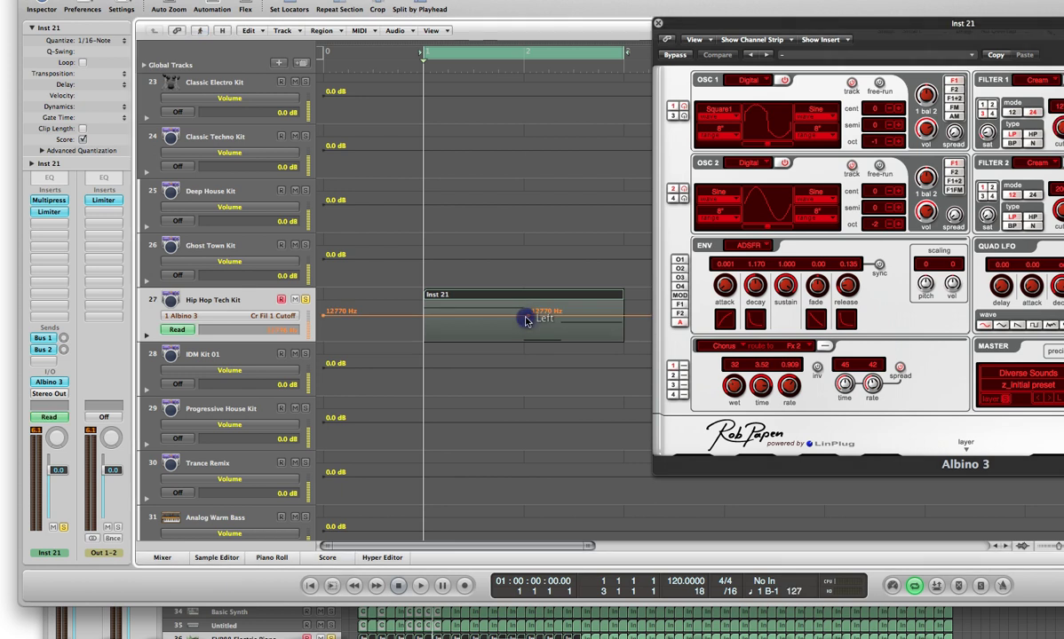
right_click(525, 318)
drag(321, 313, 322, 353)
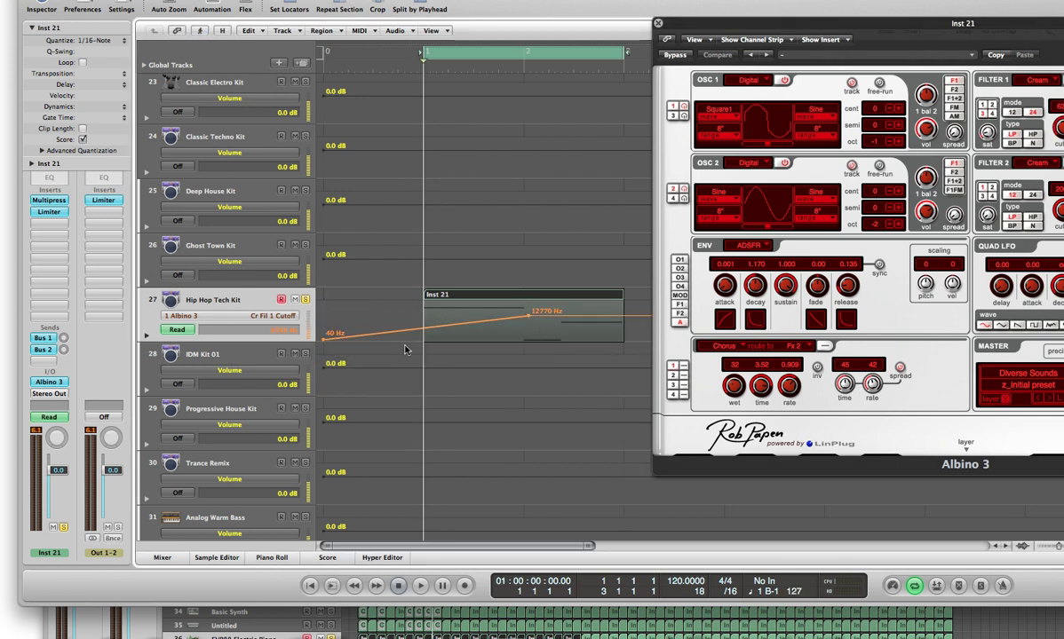
Step: Play back the cutoff sweep and lower the automation point at bar 2 to about 982 Hz
drag(884, 24, 858, 46)
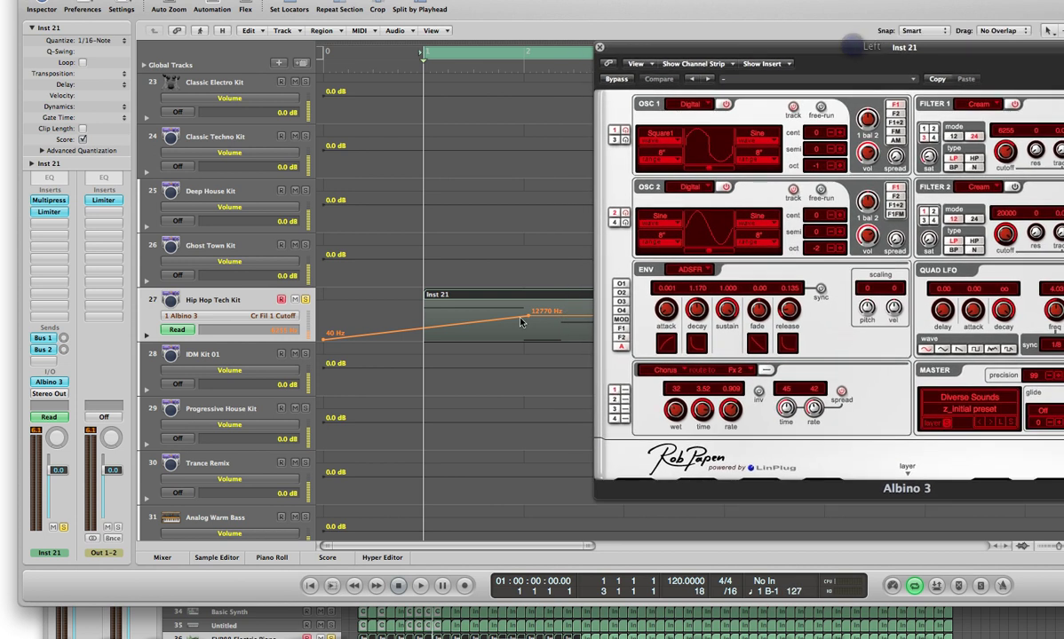
key(space)
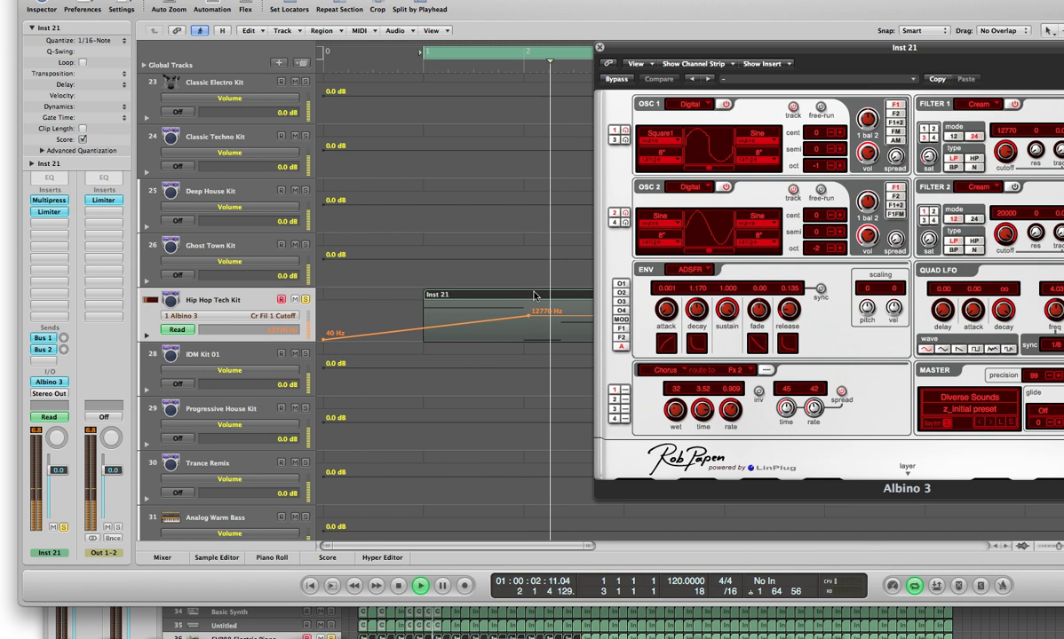
drag(521, 313, 526, 339)
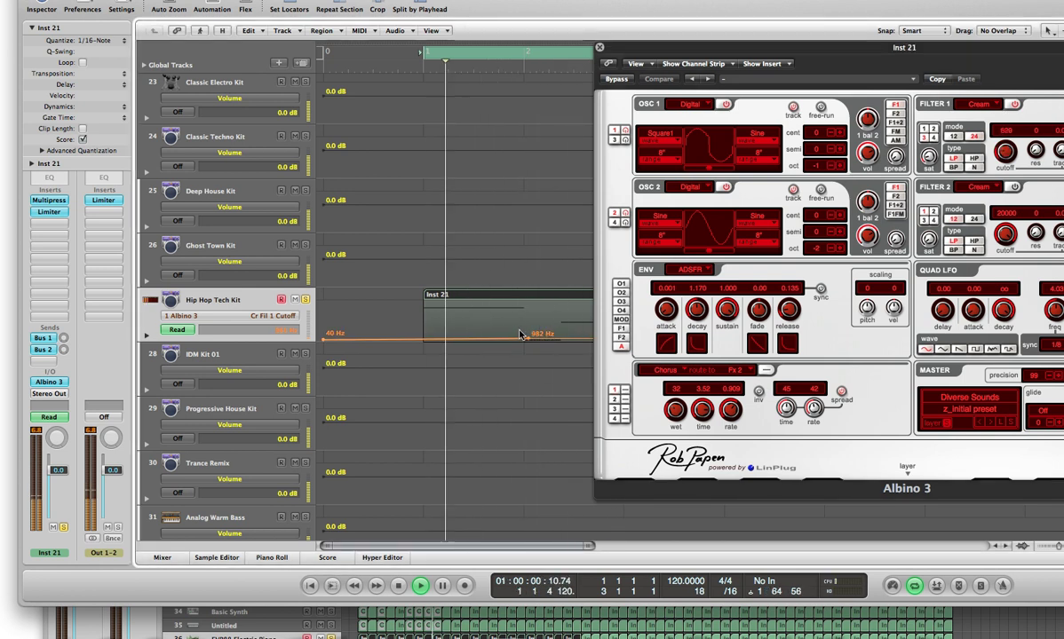
right_click(520, 335)
click(524, 341)
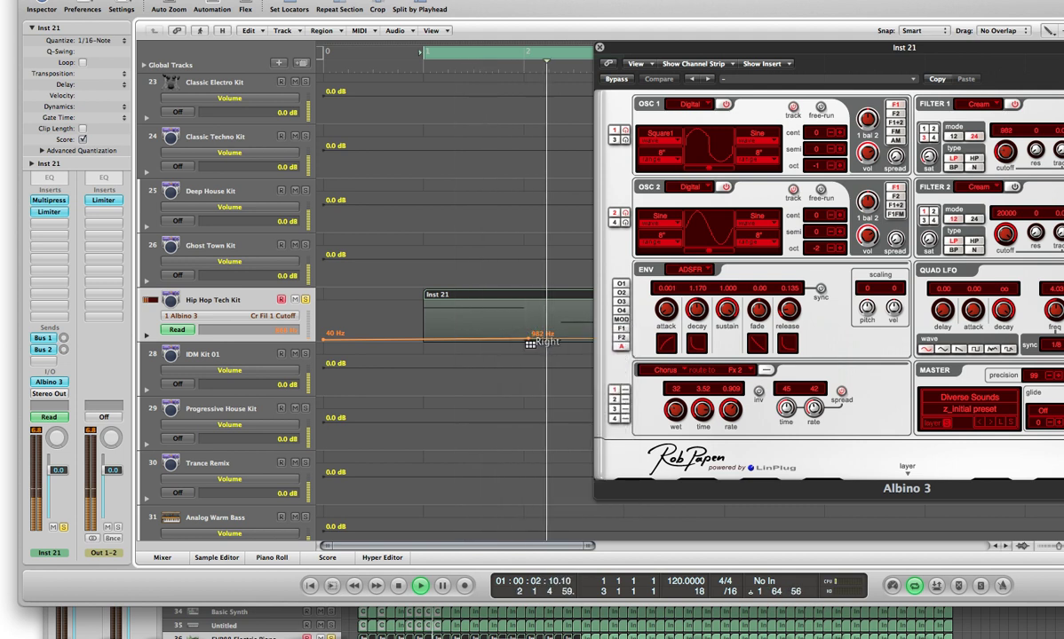
Step: Move the 982 Hz cutoff point back to just after bar 1 and lower it to 40 Hz
click(478, 344)
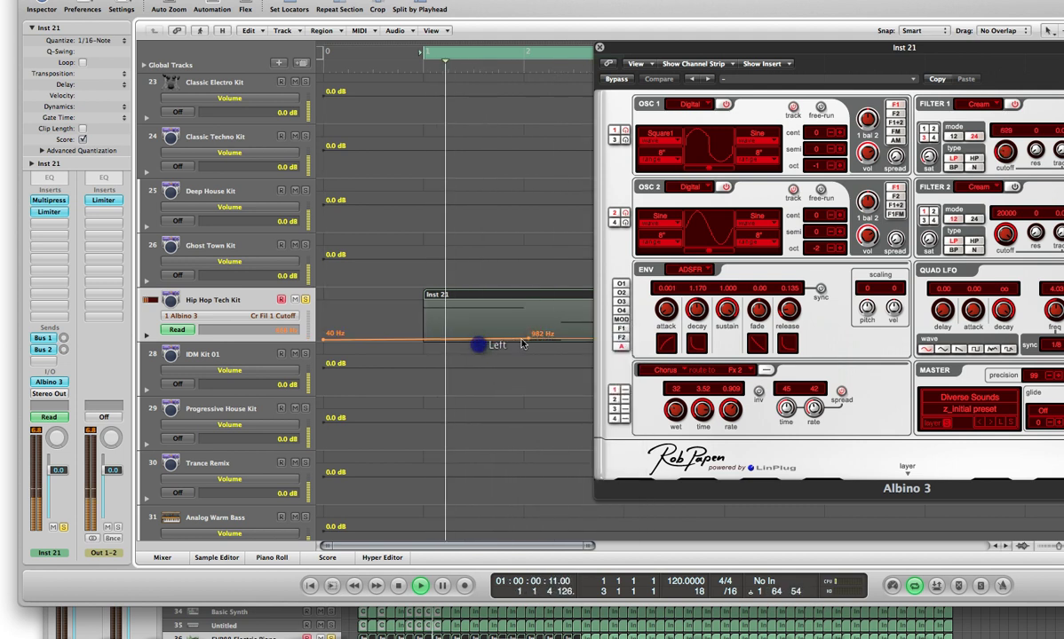
drag(527, 339, 395, 343)
drag(460, 342, 440, 339)
right_click(440, 339)
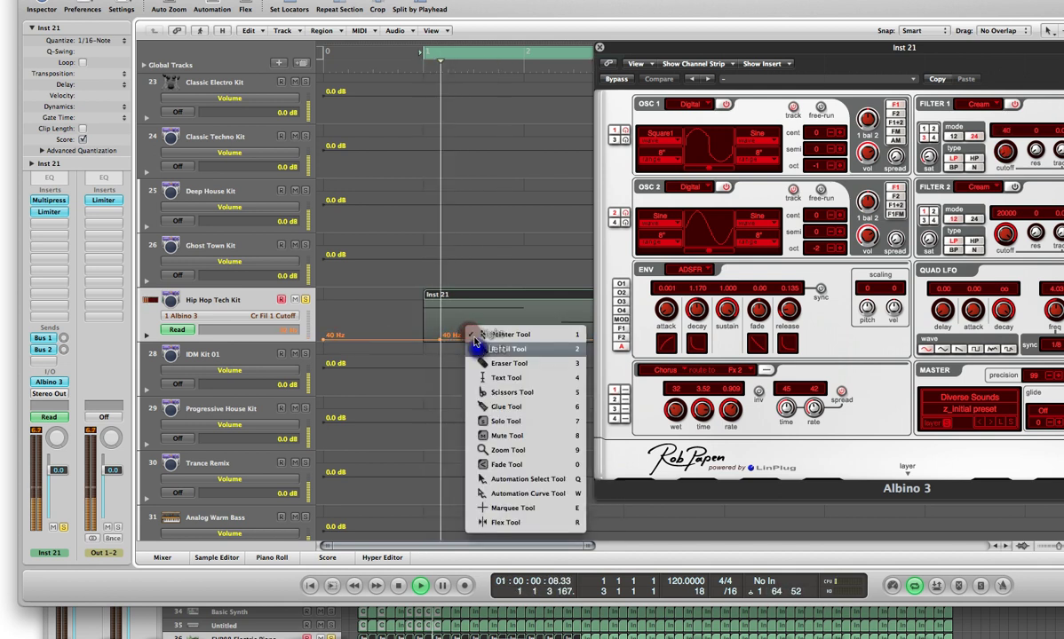
Step: Add a cutoff point at about 12456 Hz after the 40 Hz point and move it to just before bar 2
click(478, 349)
click(476, 317)
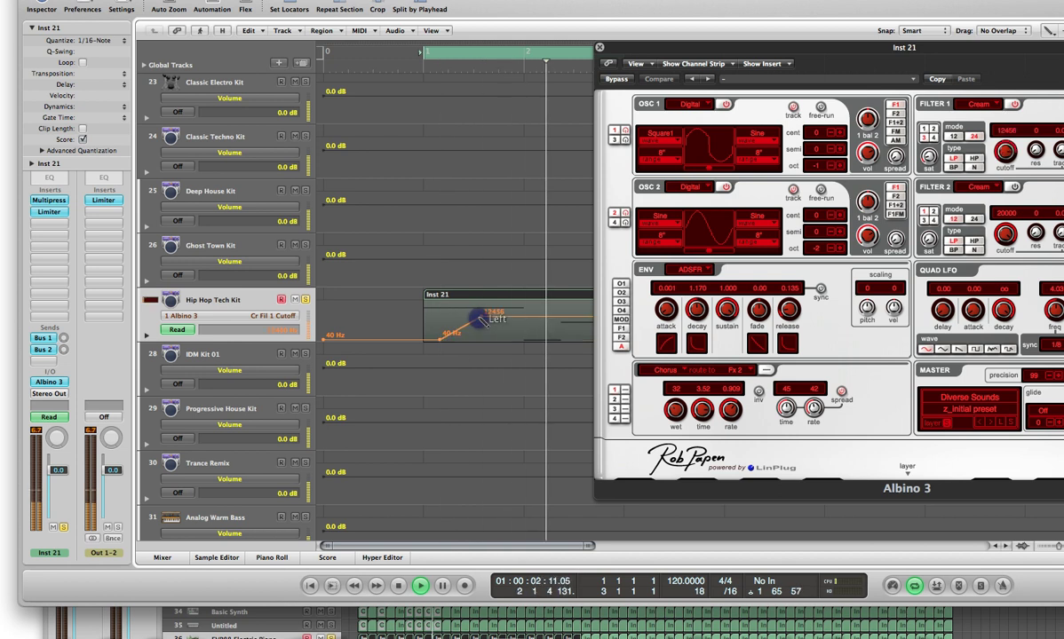
right_click(479, 317)
click(479, 316)
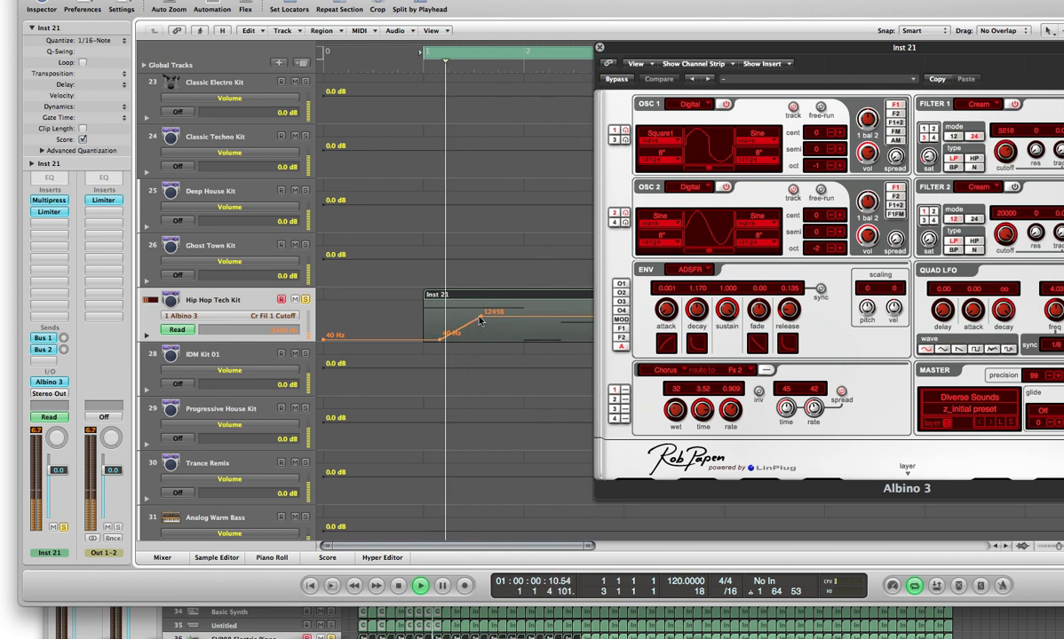
click(518, 317)
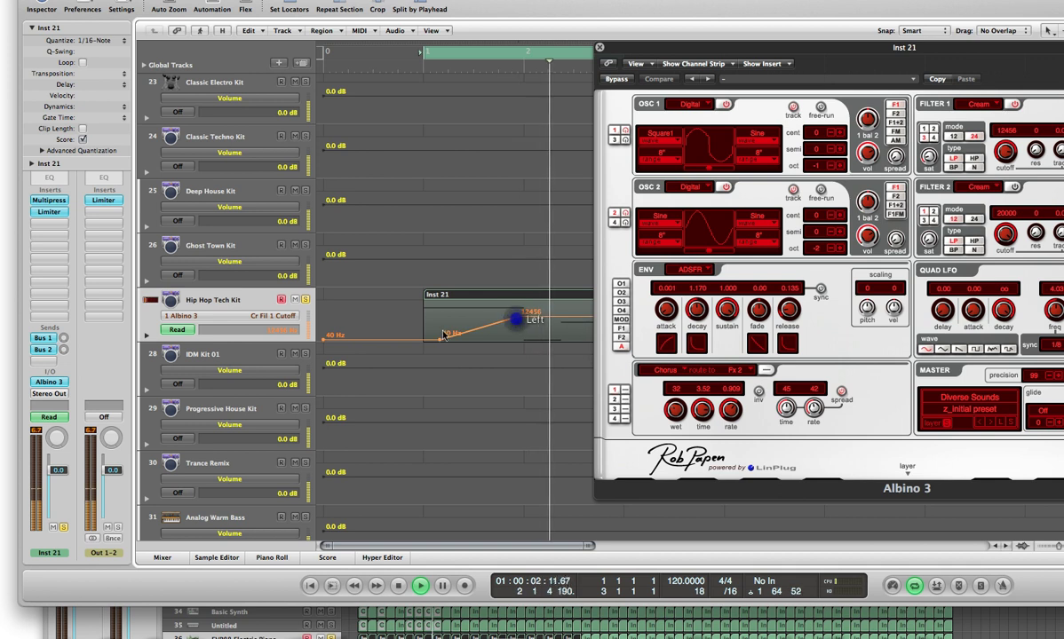
Step: Reshape the cutoff ramp to rise from 40 Hz at bar 1 to about 1984 Hz just before bar 2
click(438, 341)
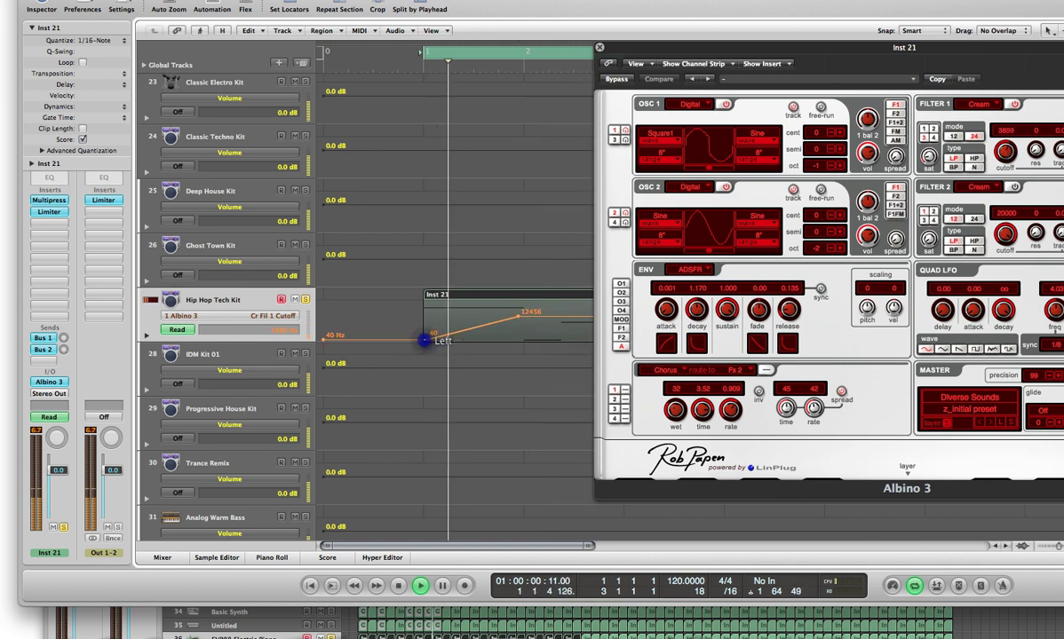
drag(425, 341, 454, 335)
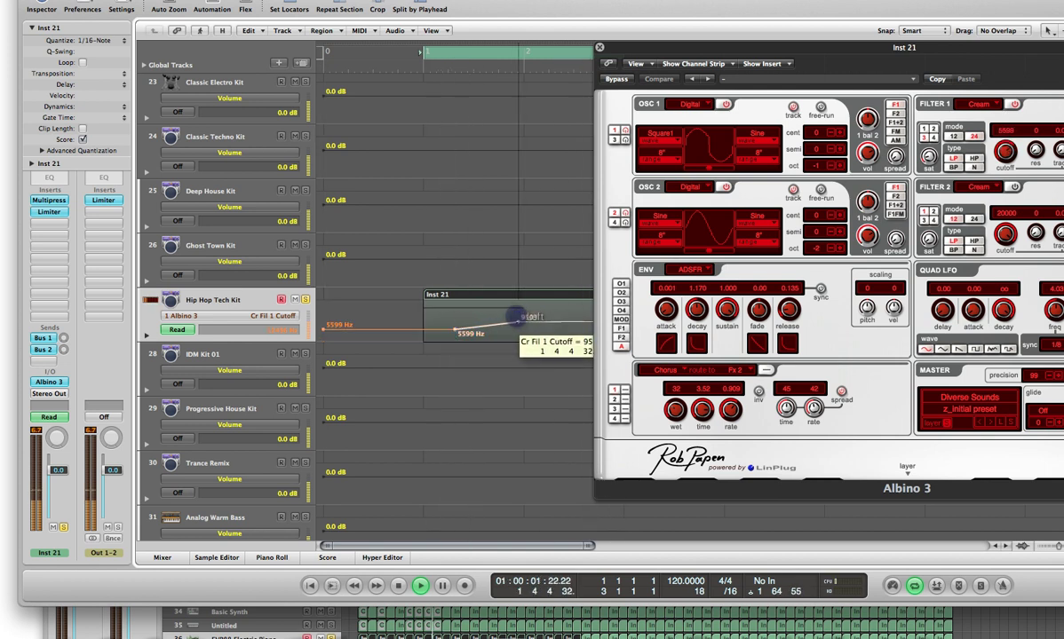
drag(515, 317, 517, 323)
drag(453, 330, 452, 346)
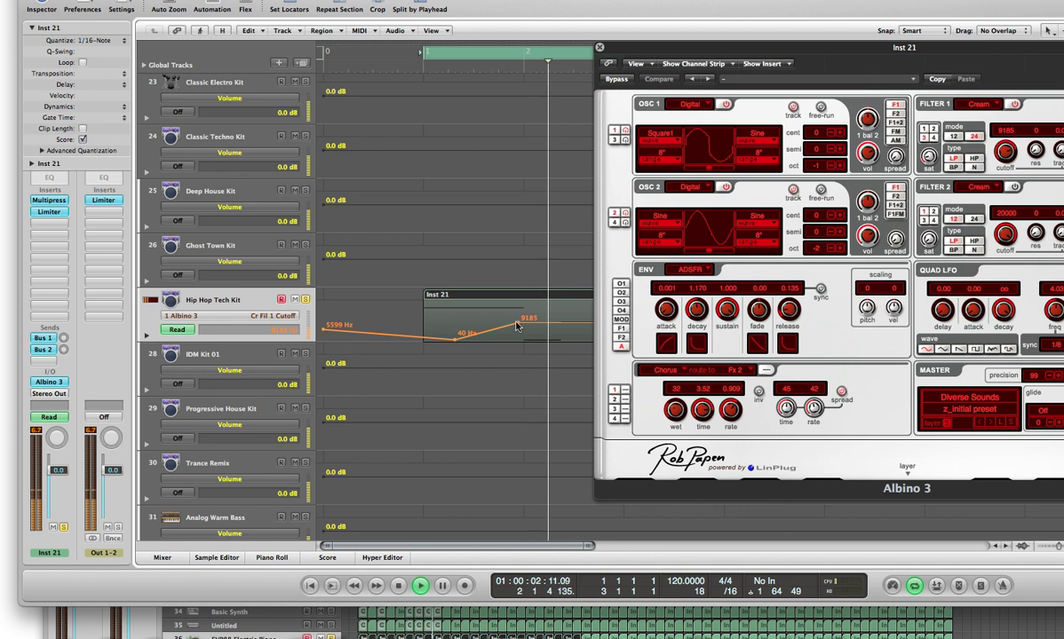
drag(519, 334, 519, 335)
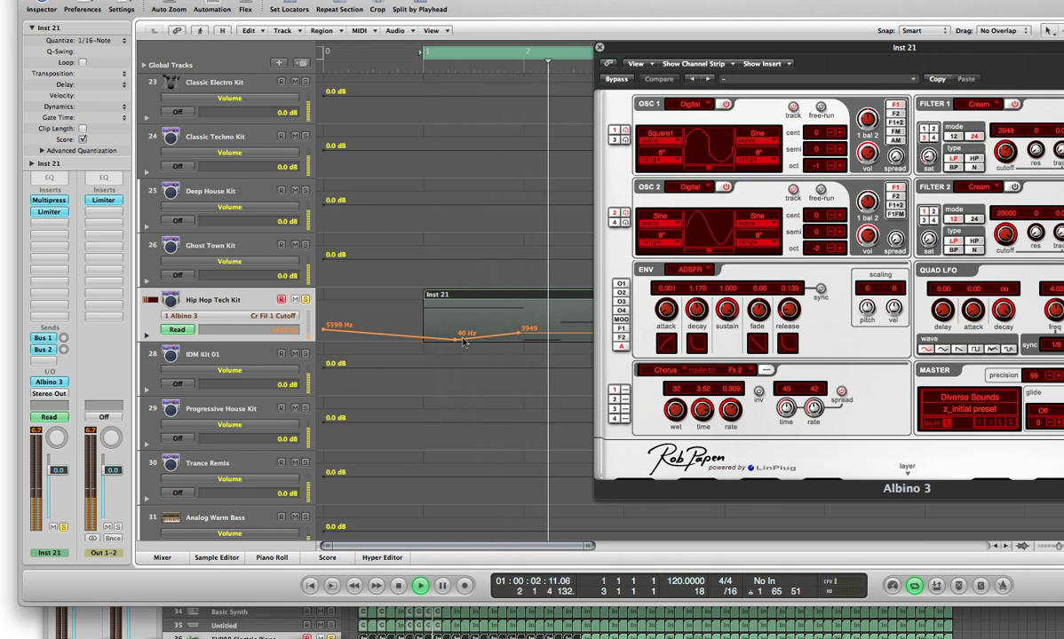
drag(451, 344, 420, 340)
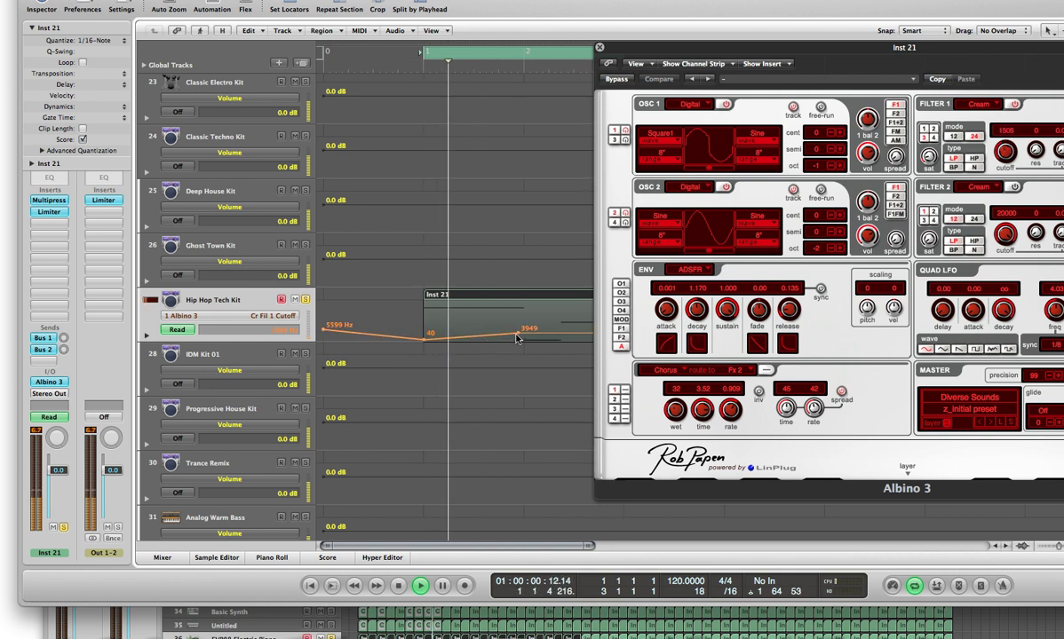
drag(518, 332, 518, 335)
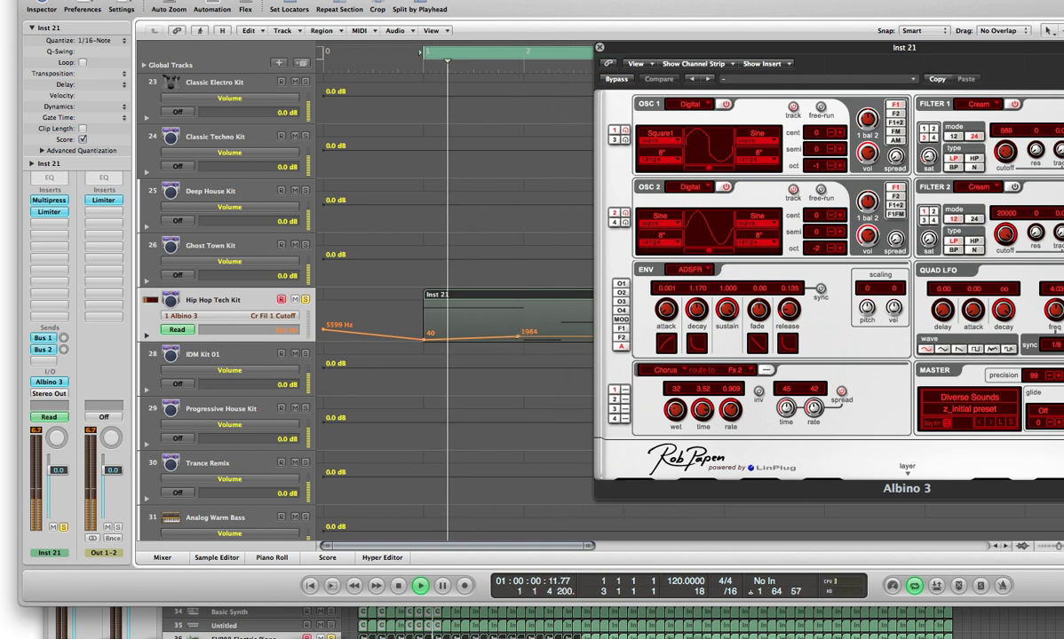
Step: Add a cutoff peak of about 12456 Hz between the bar 1 point and the one before bar 2
right_click(463, 330)
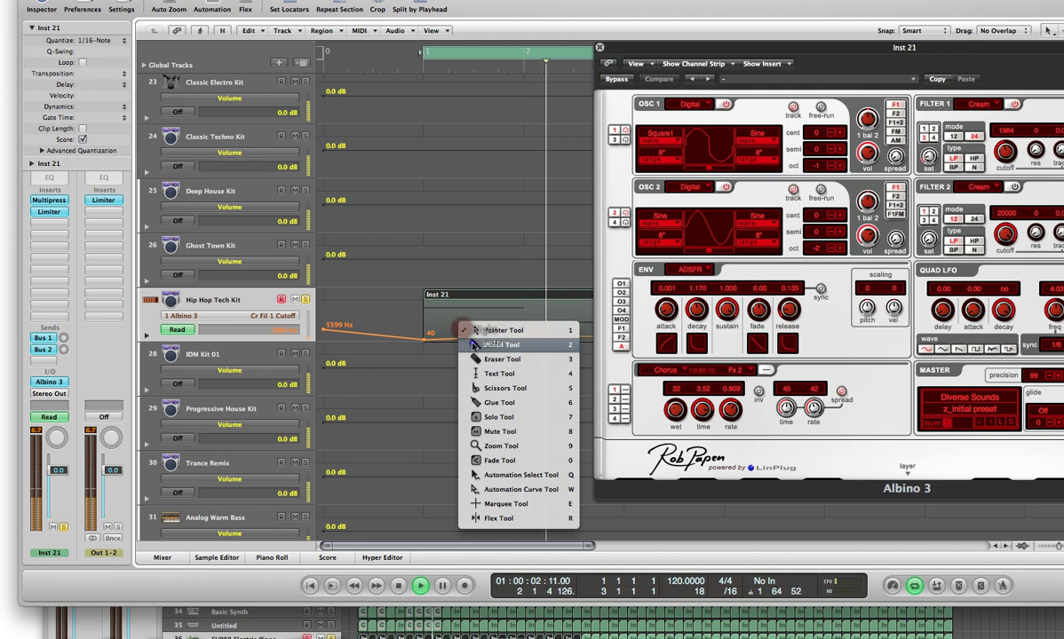
click(500, 345)
click(453, 306)
right_click(461, 319)
click(463, 319)
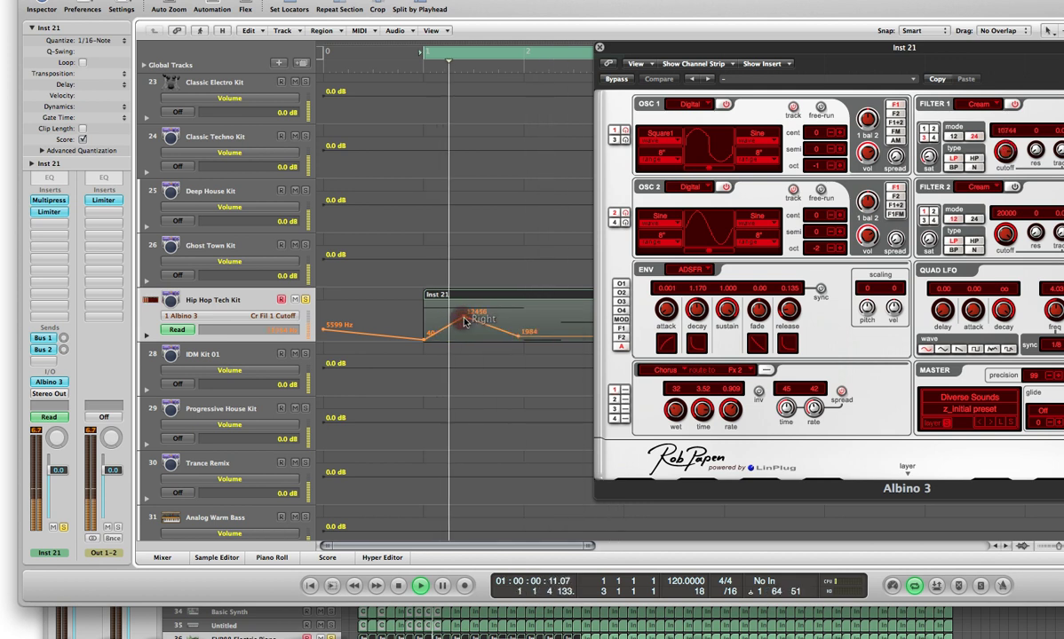
Step: Add a cutoff point after the peak at 40 Hz and lower the point before bar 2 to about 688 Hz
right_click(484, 335)
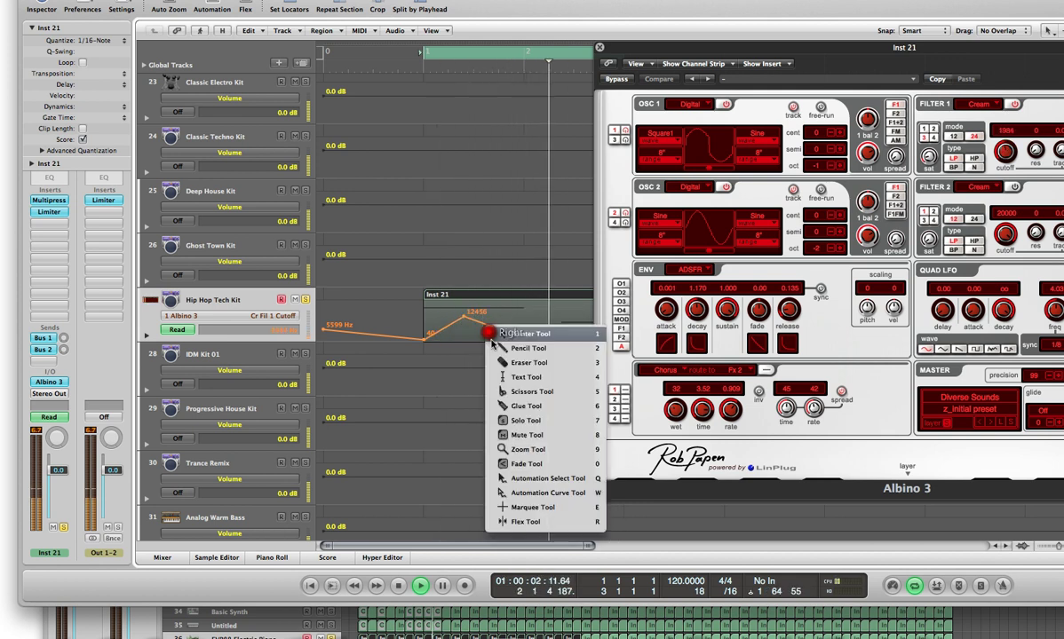
click(480, 338)
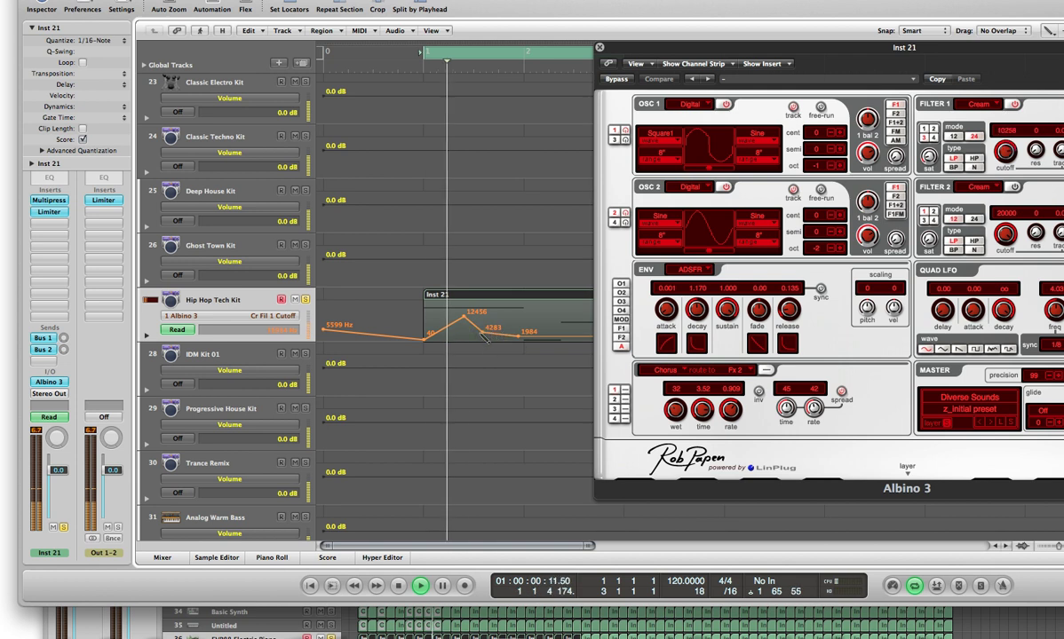
right_click(479, 338)
click(482, 338)
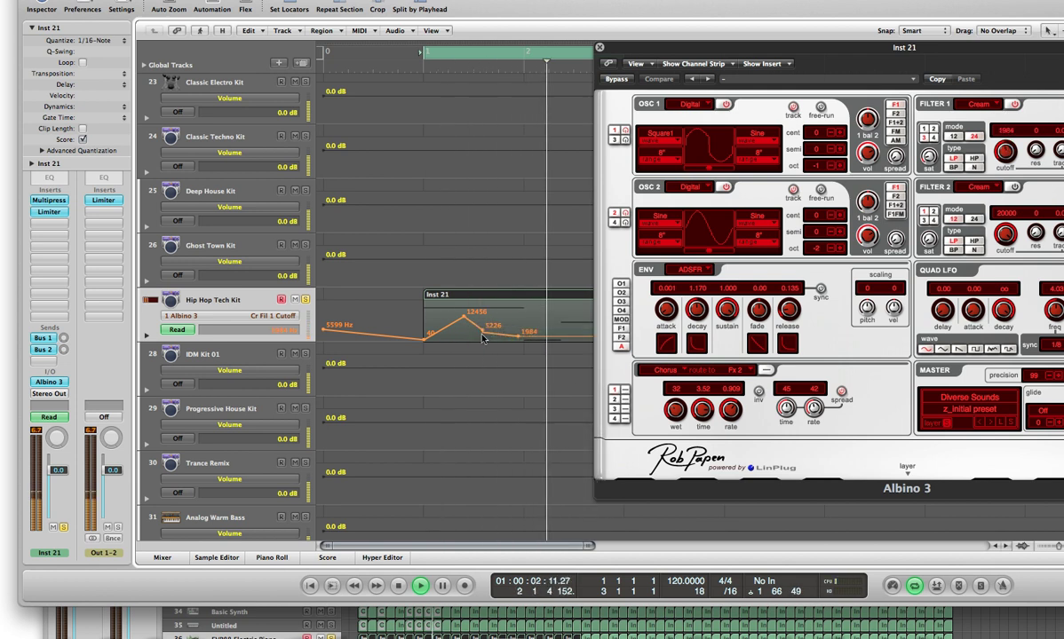
mouse_move(480, 339)
mouse_down()
mouse_move(475, 404)
mouse_move(479, 332)
mouse_move(503, 342)
mouse_move(477, 340)
mouse_up()
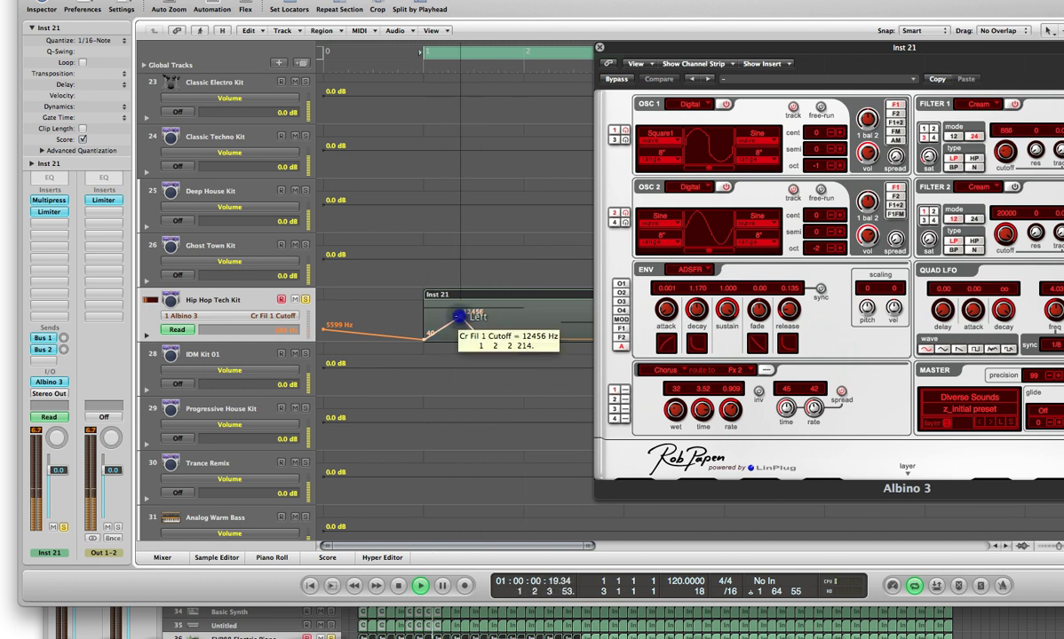
Step: Replace the cutoff peak with a slightly earlier one of about 17230 Hz, with a 40 Hz point right after it
right_click(441, 318)
click(454, 334)
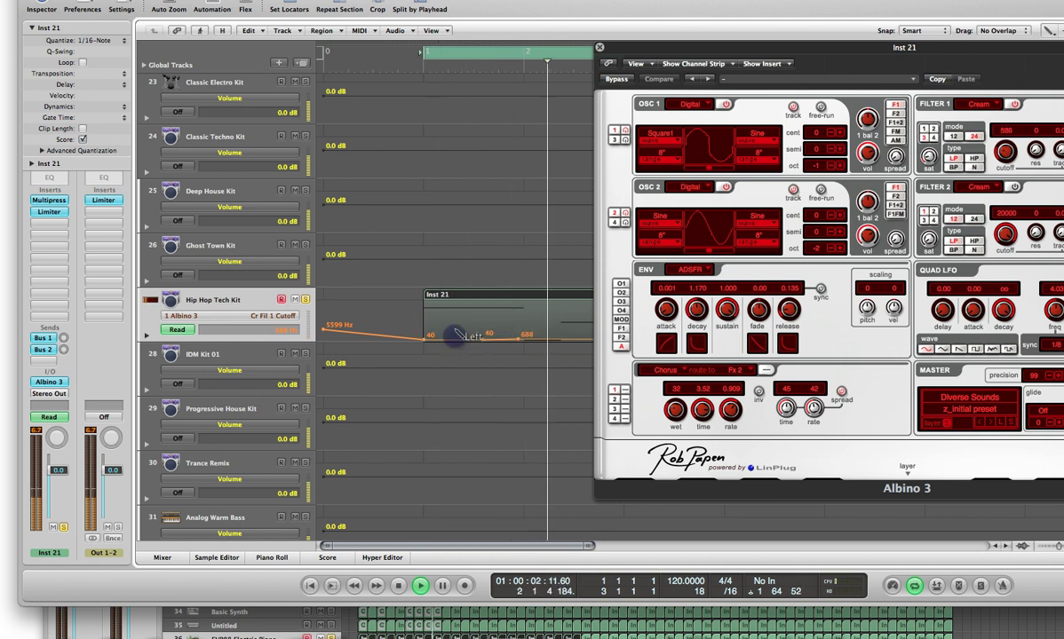
click(451, 321)
right_click(450, 323)
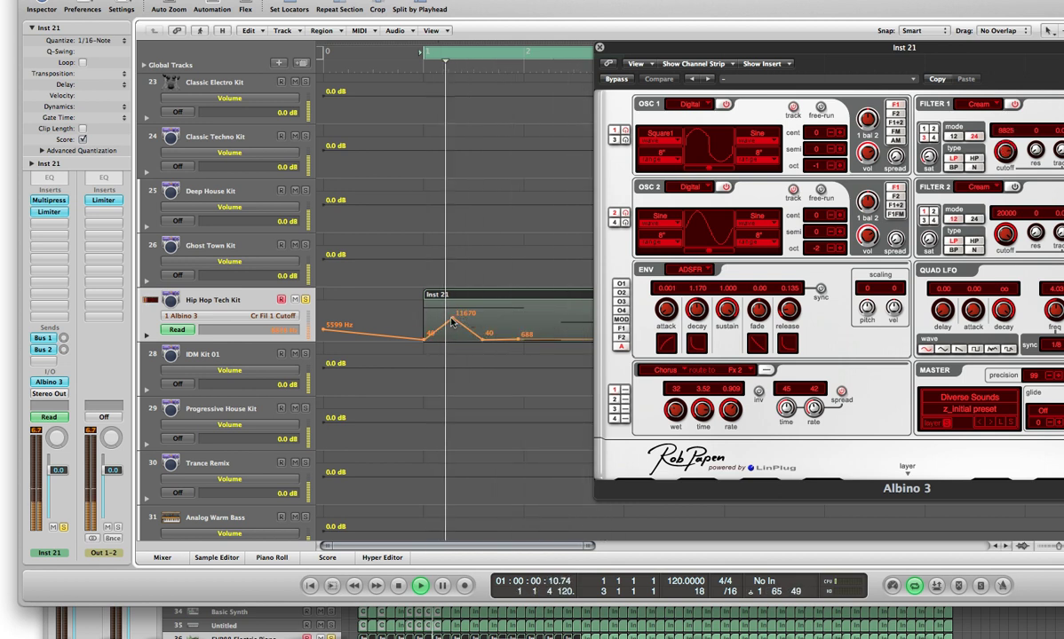
click(452, 317)
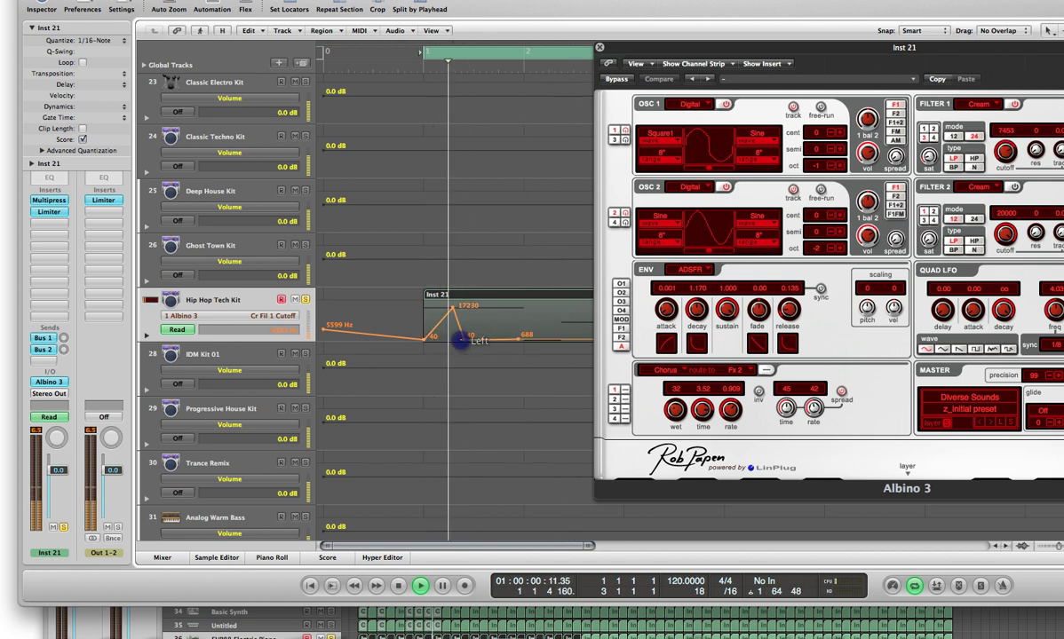
Step: Narrow the 17230 Hz peak by moving the 40 Hz points on both sides closer to it
click(423, 342)
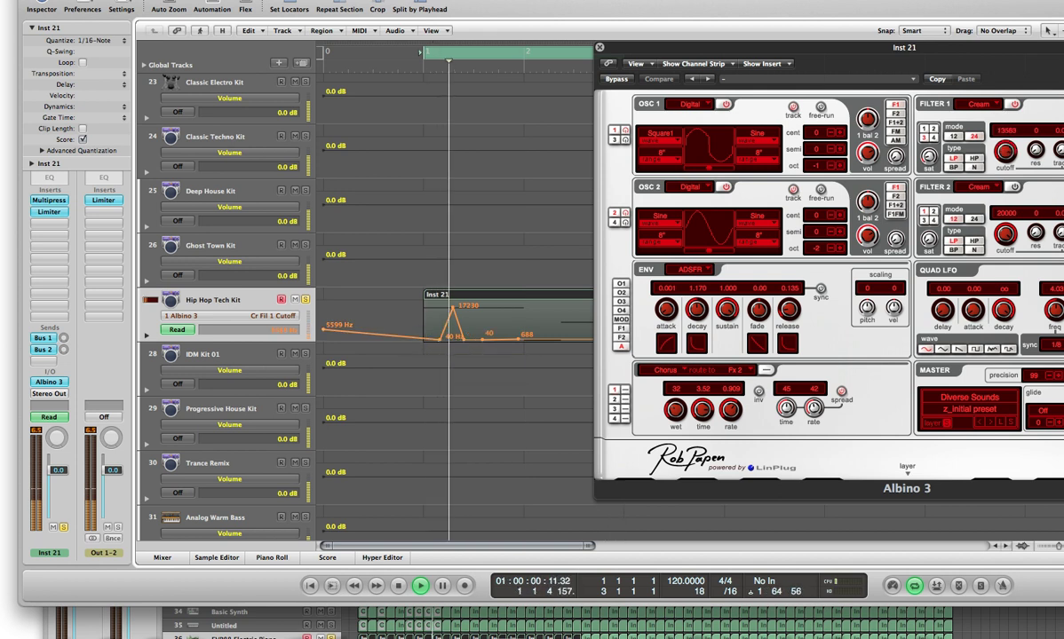
click(461, 340)
click(455, 339)
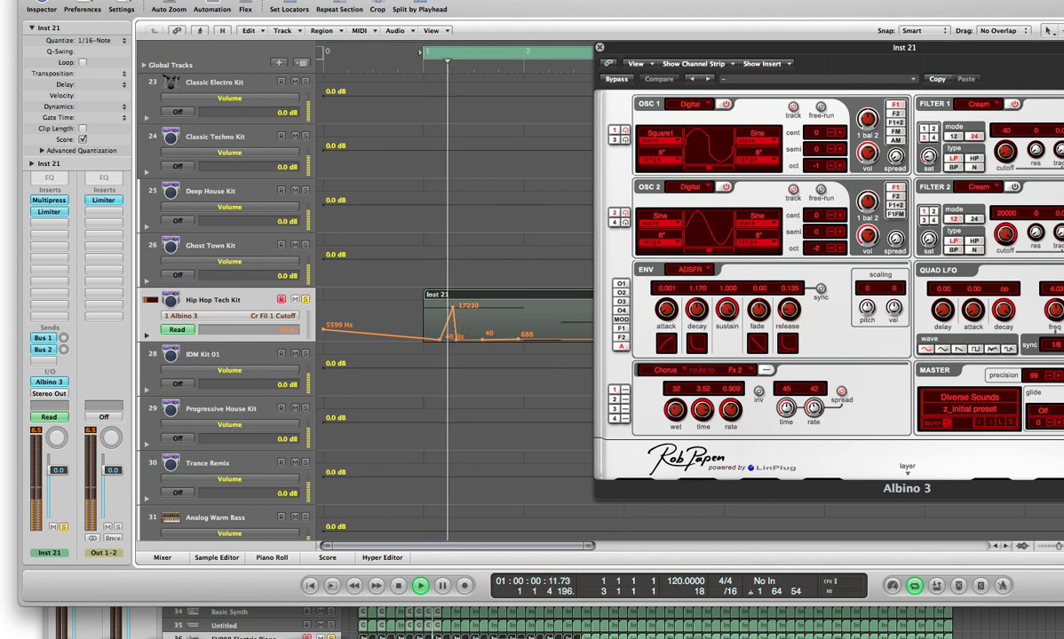
Step: Add a second cutoff peak of about 3625 Hz before bar 2 and lower the point following it to 40 Hz
key(Escape)
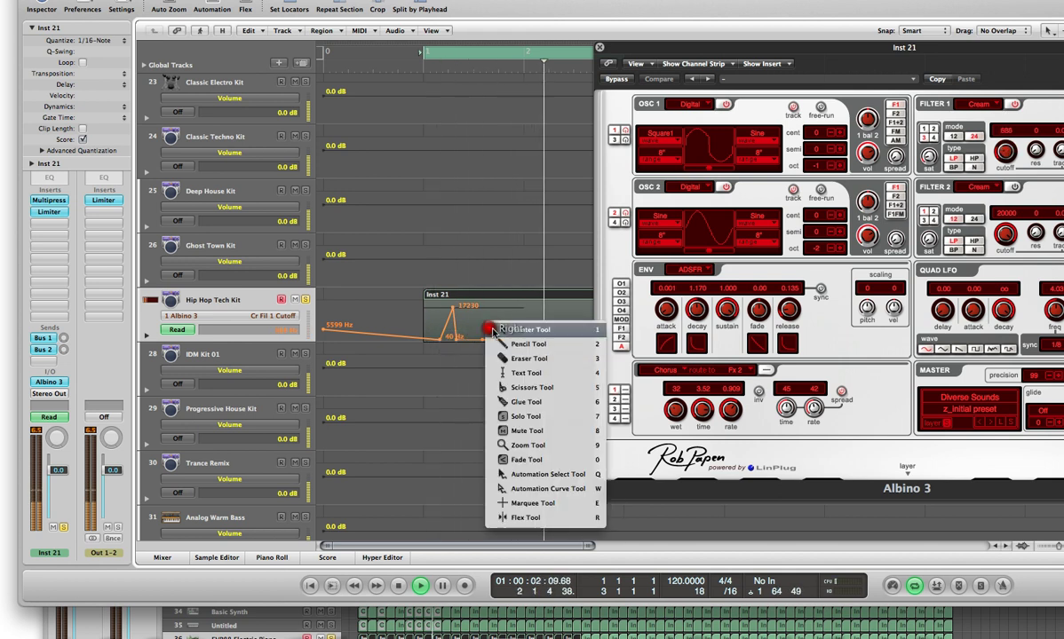
click(491, 334)
key(Escape)
click(488, 339)
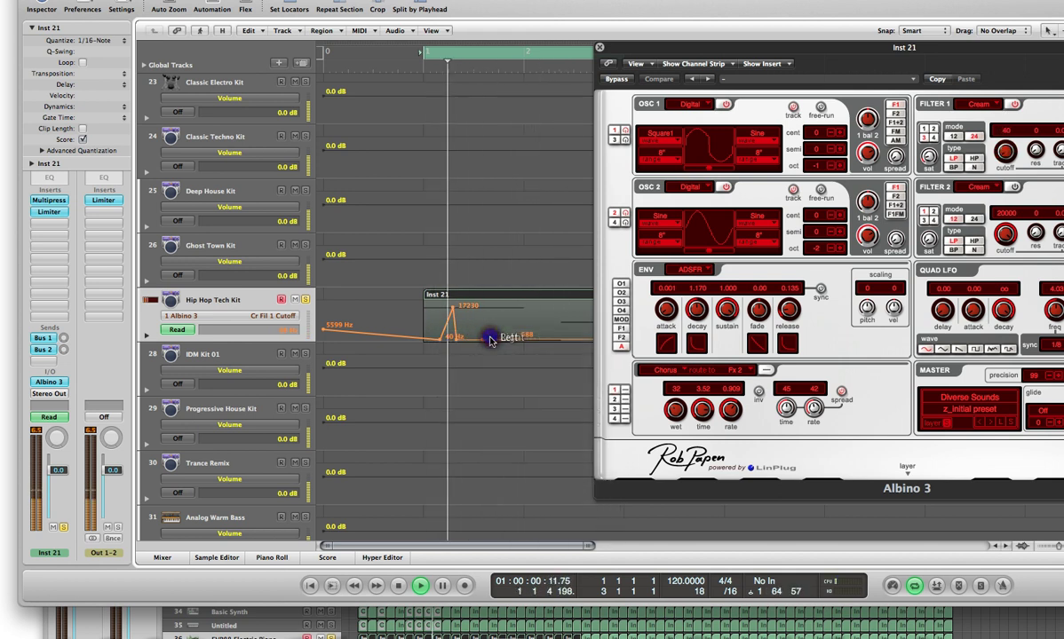
click(492, 317)
mouse_move(493, 322)
mouse_down()
mouse_move(492, 312)
mouse_move(493, 332)
mouse_move(519, 338)
mouse_move(516, 348)
mouse_move(500, 335)
mouse_up()
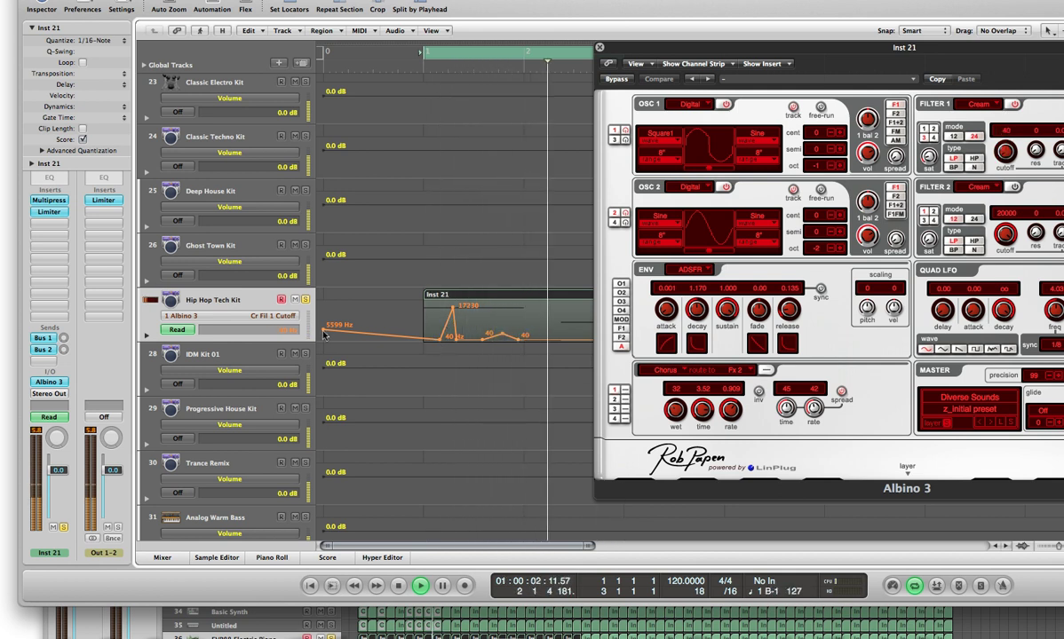
Step: Lower the starting cutoff to 40 Hz and shift the first peak to begin at bar 1, reaching about 6768 Hz
drag(324, 336, 322, 357)
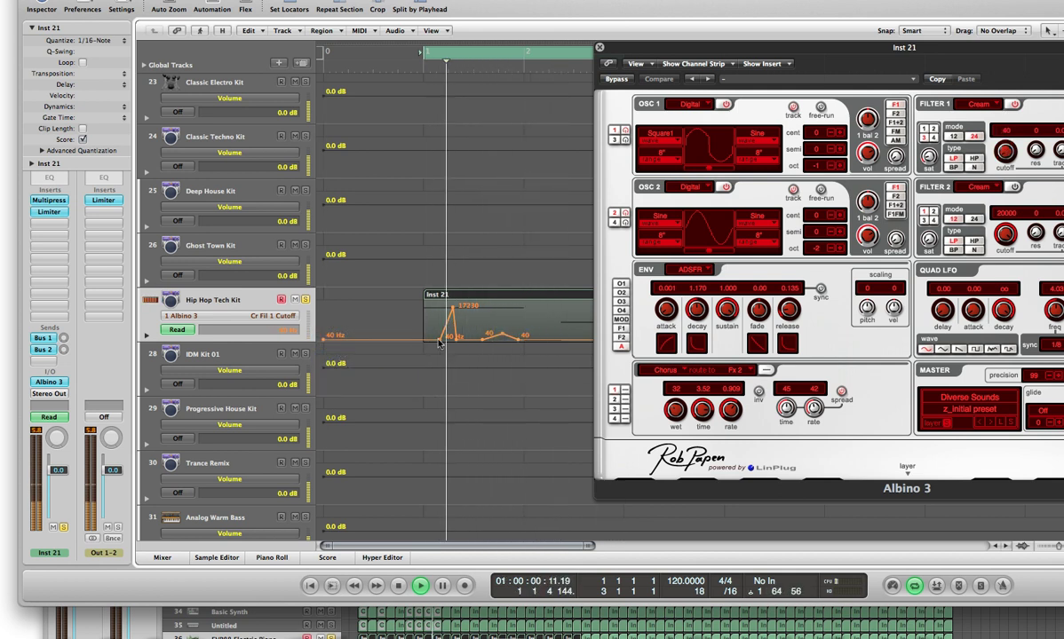
drag(438, 341, 423, 340)
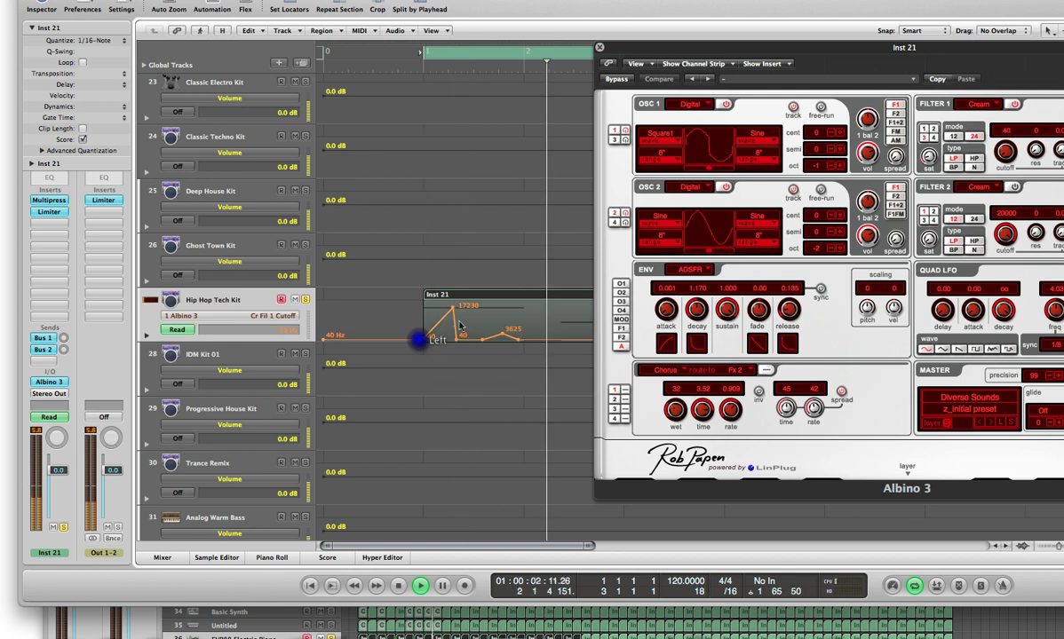
mouse_move(458, 306)
mouse_down()
mouse_move(434, 316)
mouse_move(434, 303)
mouse_move(434, 325)
mouse_up()
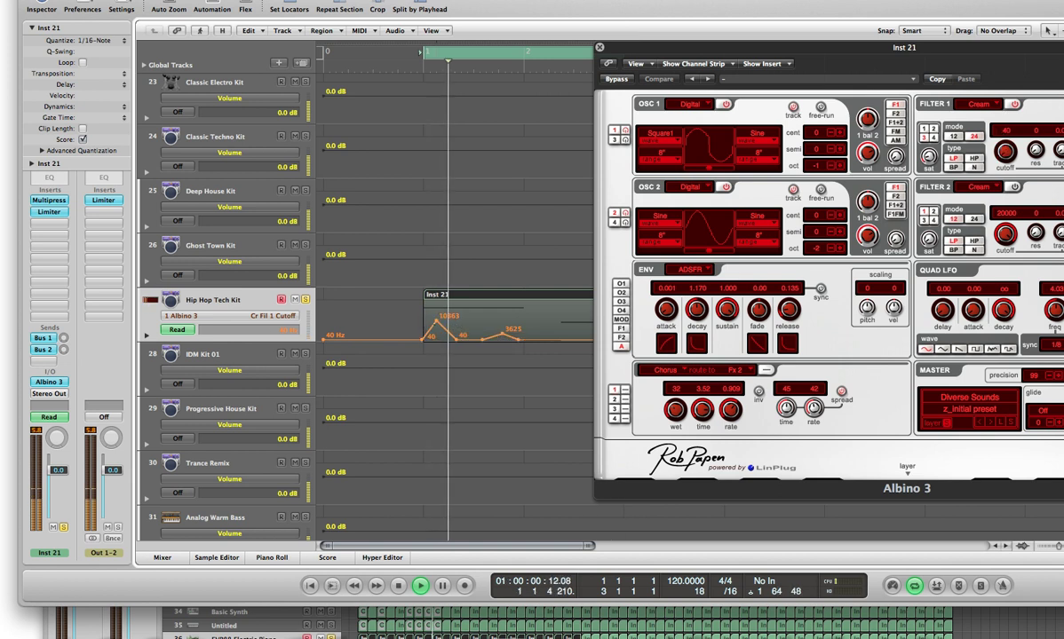
drag(434, 325, 437, 328)
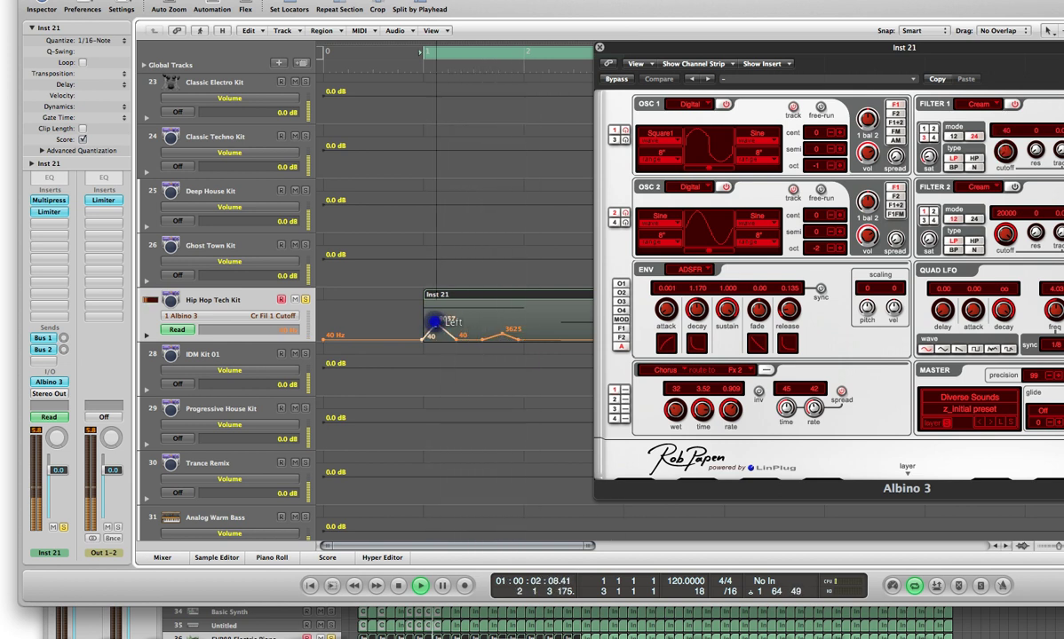
Step: Raise the second cutoff peak to about 18025 Hz and stretch its fall to 40 Hz at the end of the Inst 21 region
click(501, 332)
drag(501, 332, 503, 305)
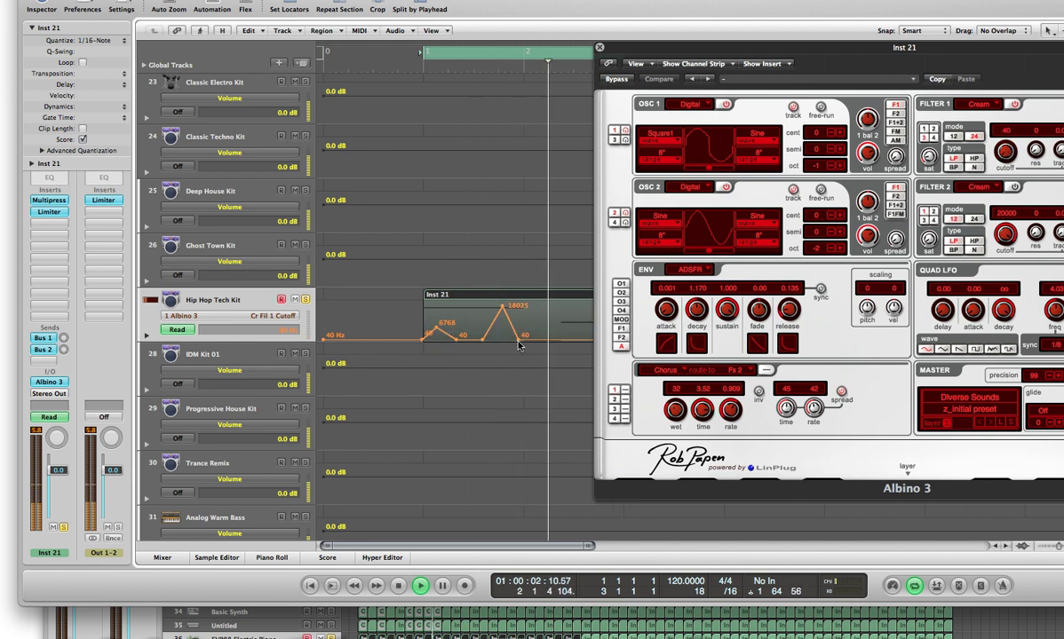
click(517, 338)
drag(522, 338, 582, 339)
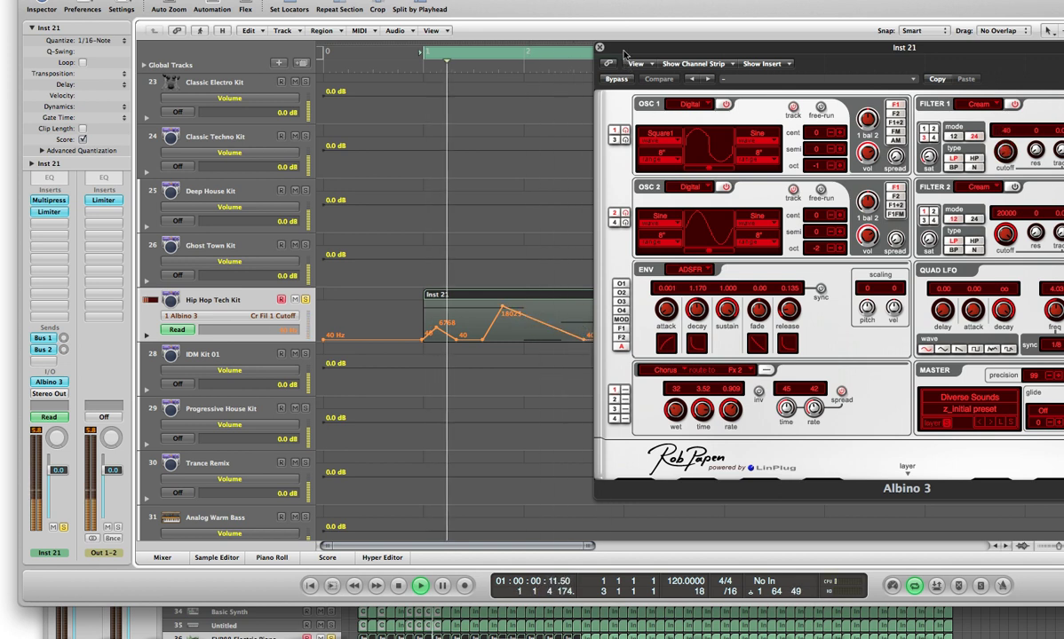
drag(632, 81, 746, 97)
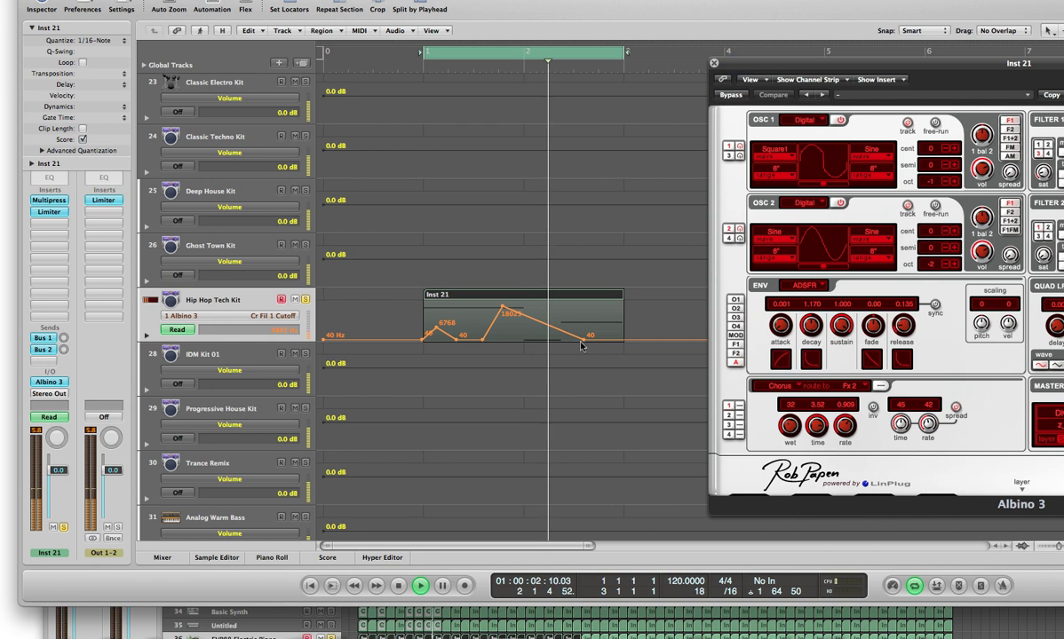
drag(583, 339, 619, 342)
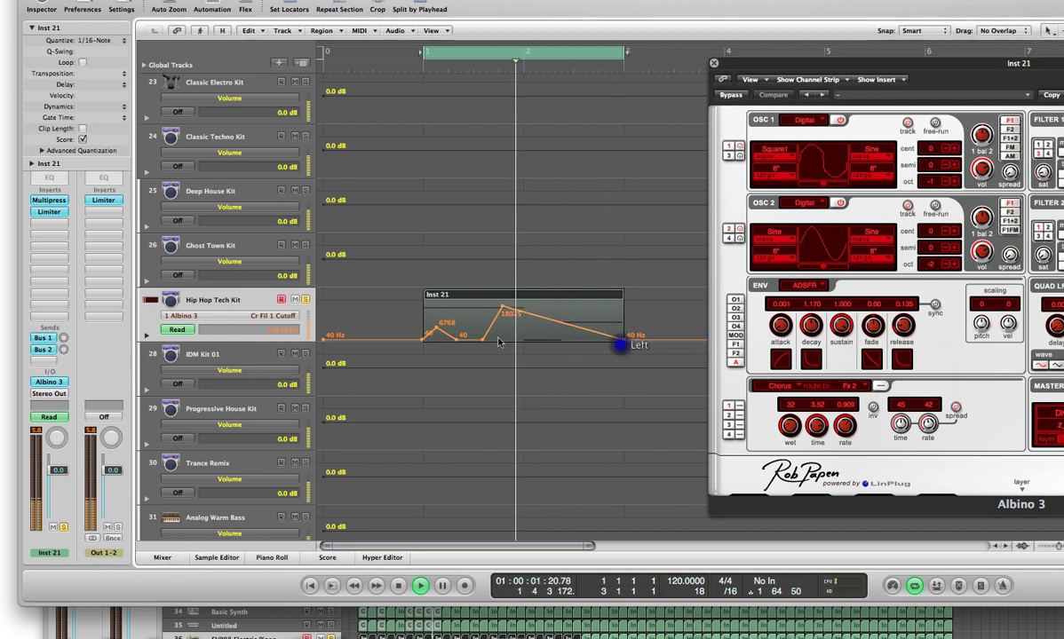
Step: Flatten the first cutoff peak to 40 Hz and pull its remaining points back to before bar 1
click(436, 328)
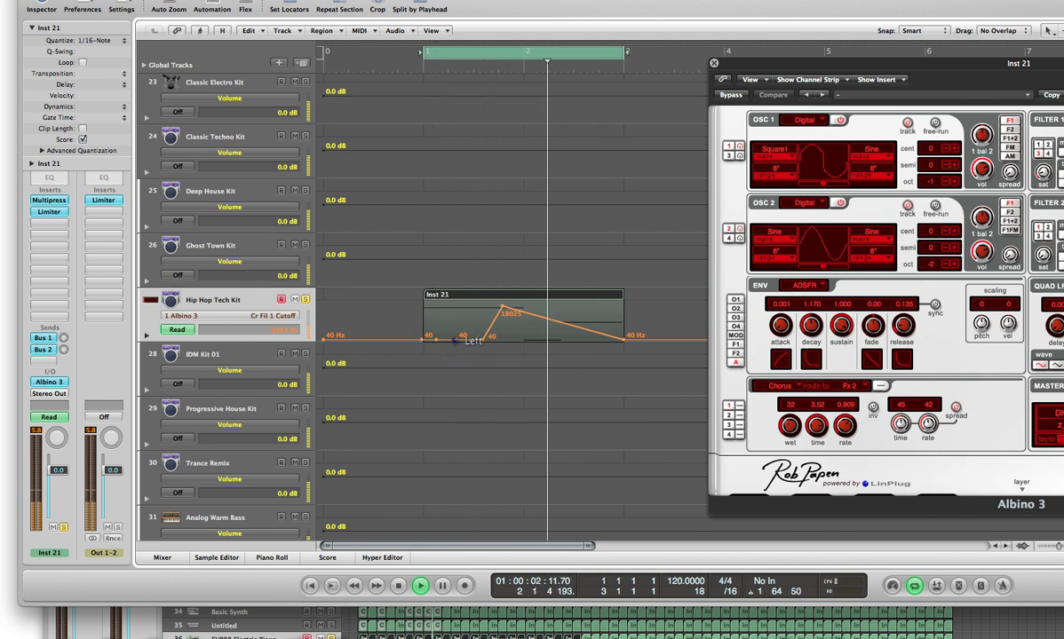
drag(455, 340, 403, 353)
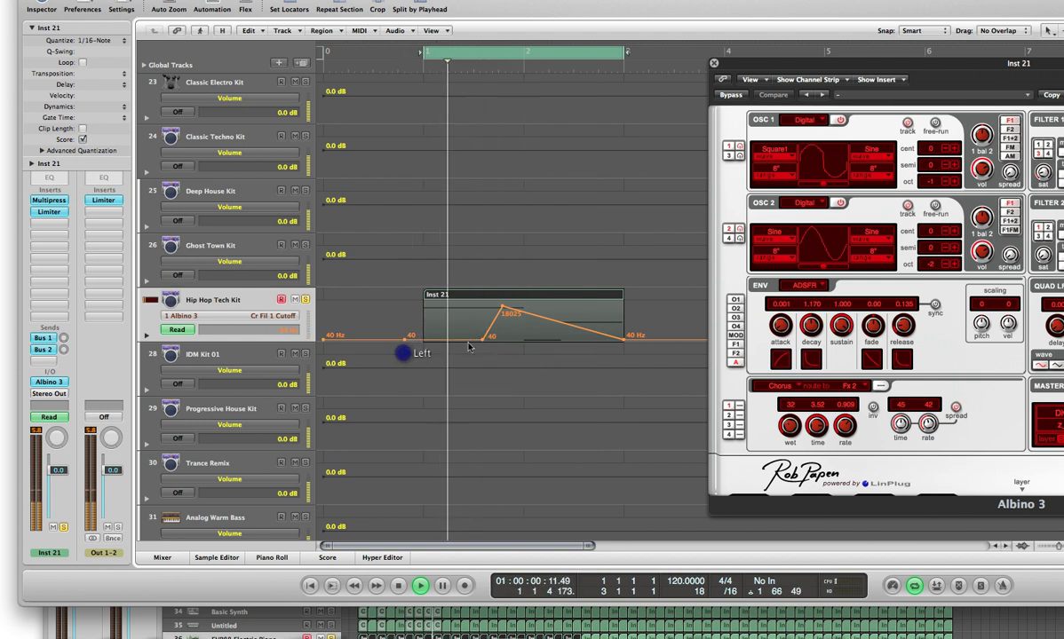
Step: Start the cutoff rise to the 18025 Hz peak at bar 1 by moving its 40 Hz point there, and erase the leftover points before bar 1
drag(480, 340, 413, 345)
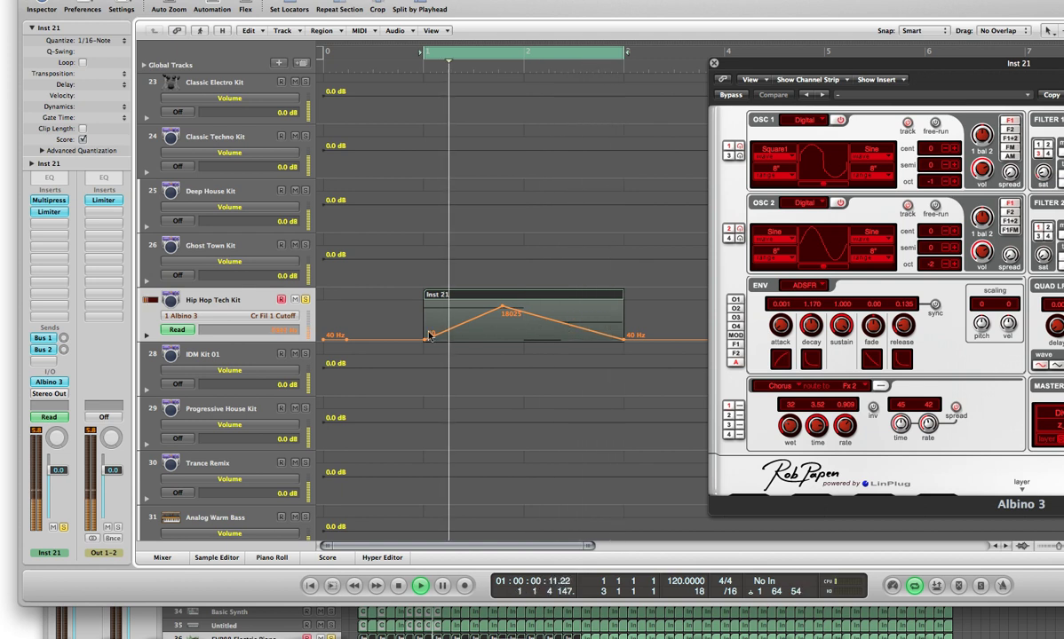
right_click(352, 335)
click(366, 351)
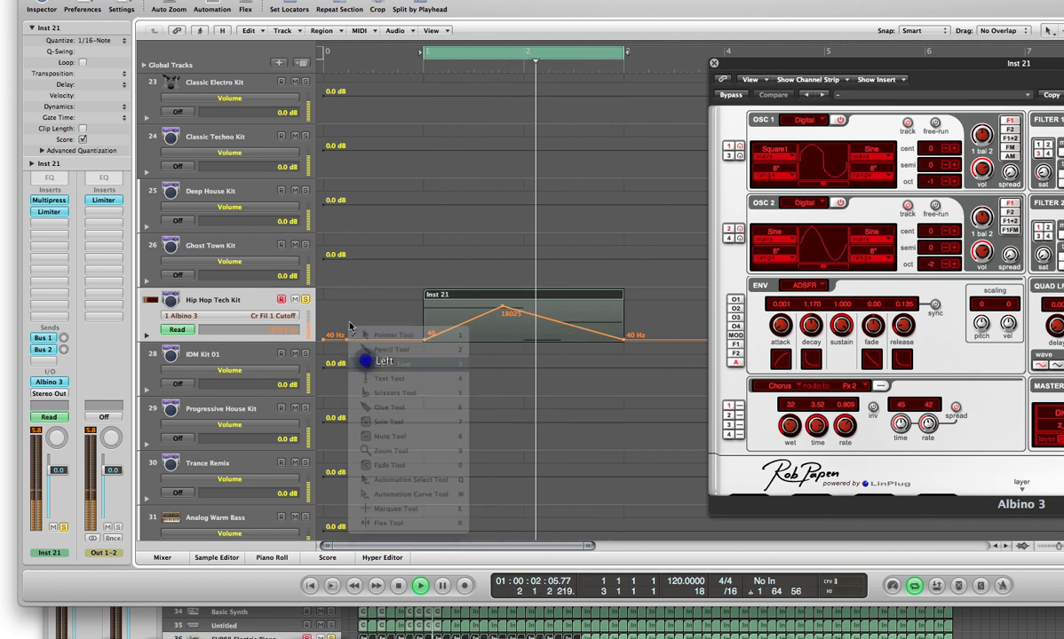
click(343, 340)
mouse_move(343, 340)
mouse_down()
mouse_move(327, 338)
mouse_move(351, 339)
mouse_up()
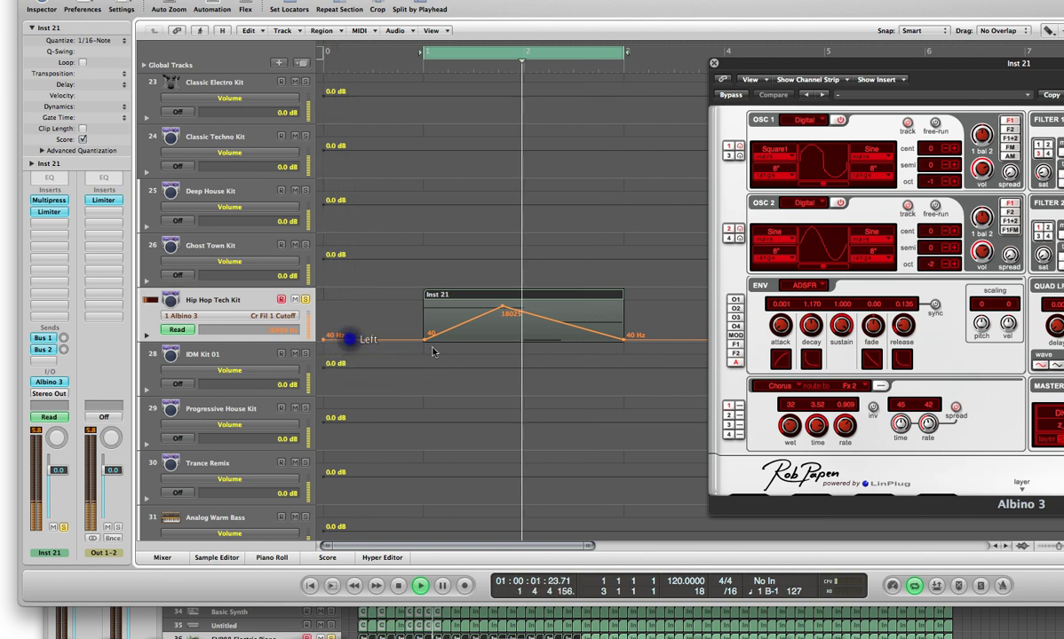
right_click(560, 311)
click(563, 315)
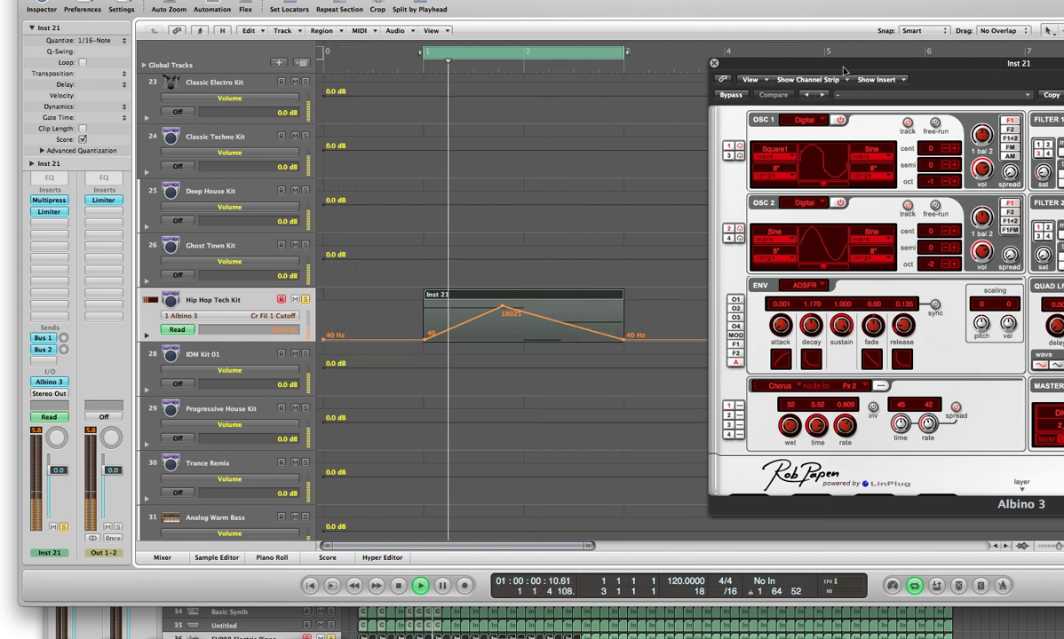
Step: Bring the whole Albino 3 window into view and play the loop to watch the Filter 1 cutoff follow the automation
drag(840, 66, 563, 90)
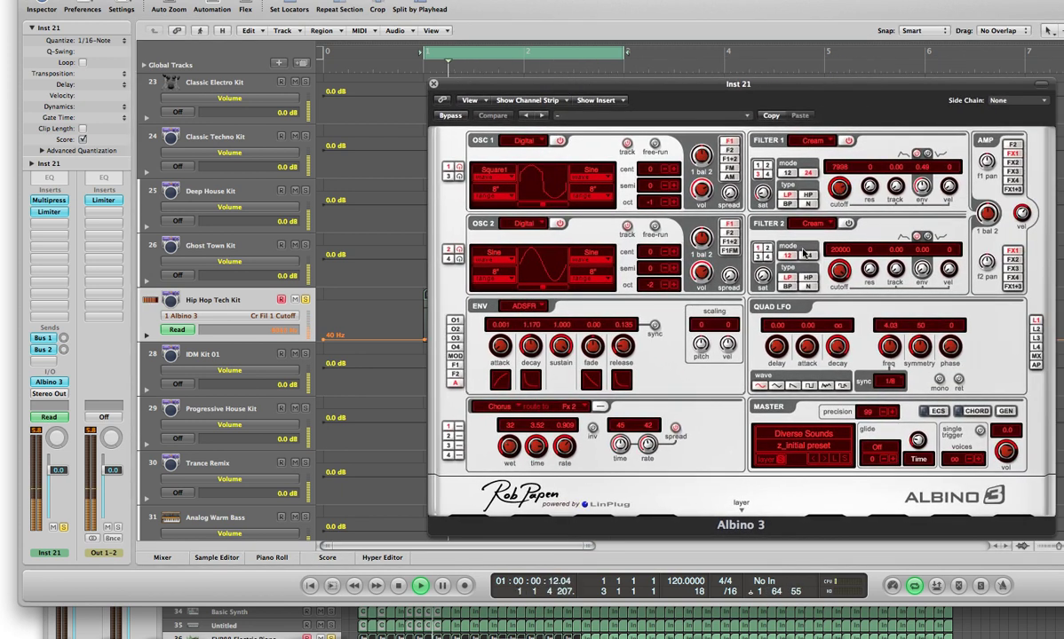
double_click(396, 586)
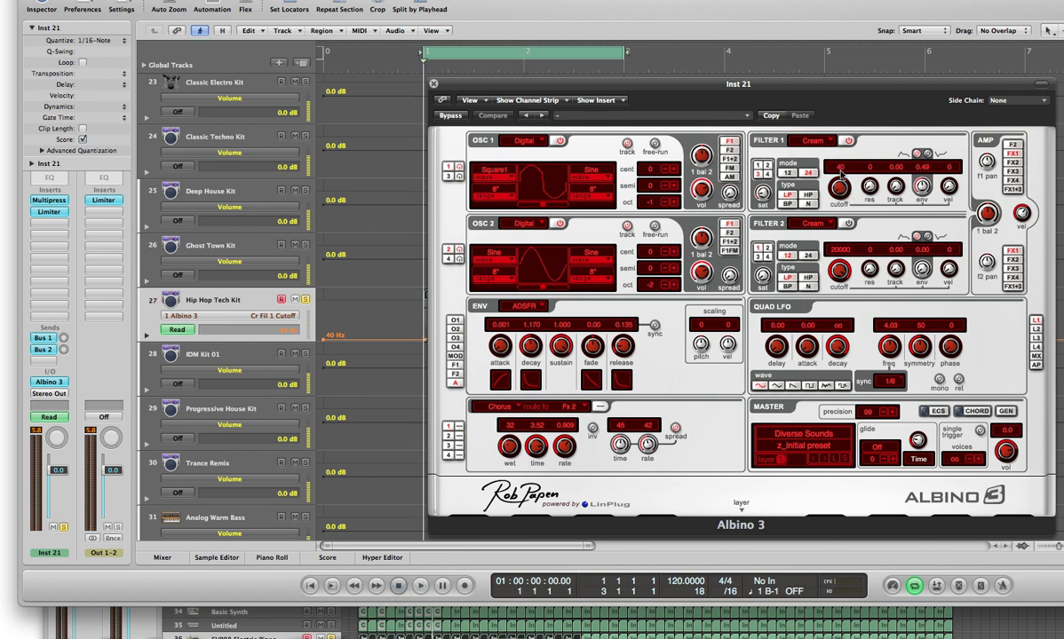
key(space)
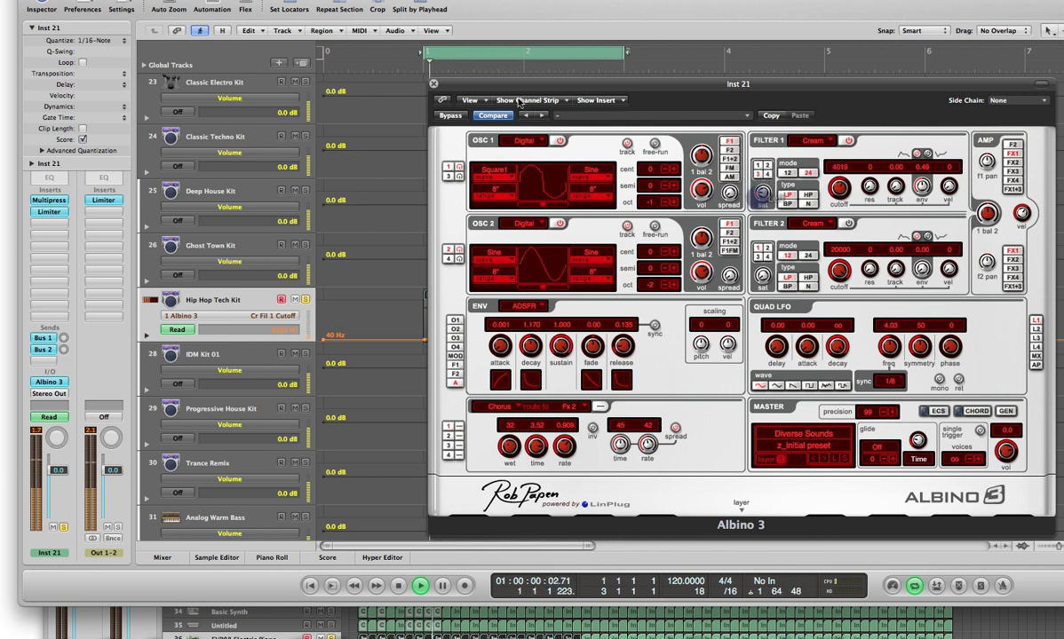
mouse_move(459, 93)
mouse_down()
mouse_move(421, 91)
mouse_move(503, 87)
mouse_move(444, 79)
mouse_up()
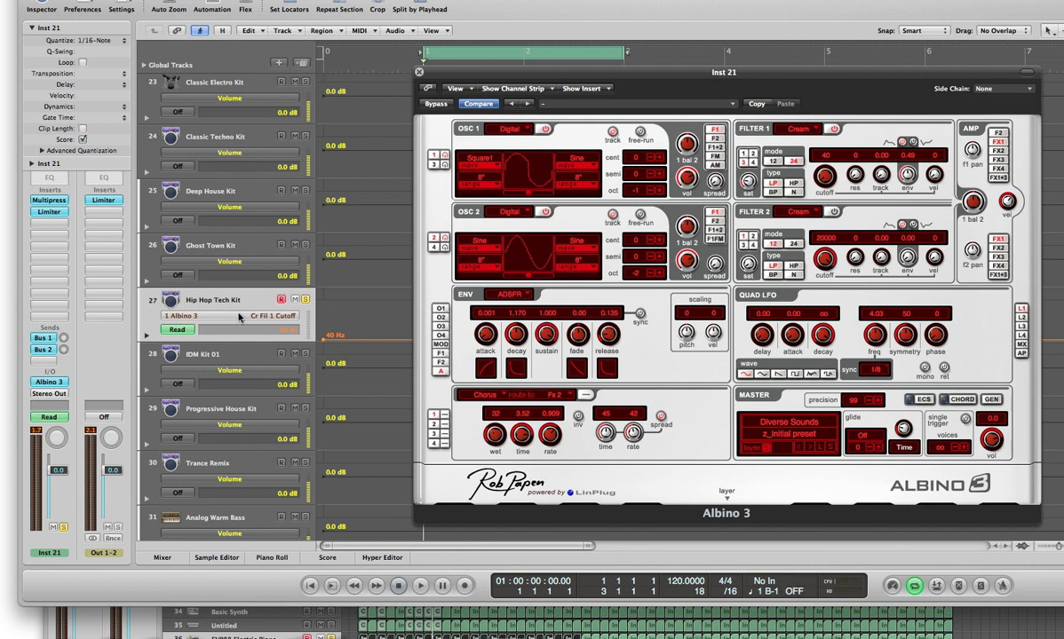
Step: Switch the Hip Hop Tech Kit track's automation lane to Albino 3 Layer 1 Saturation 1 and close the synth window
click(237, 317)
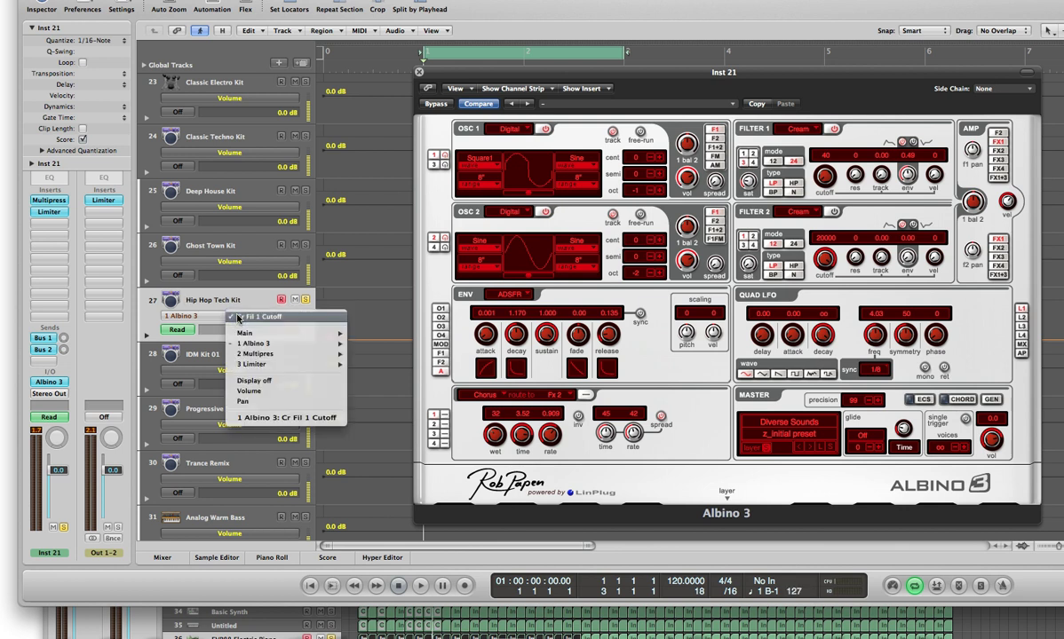
mouse_move(261, 346)
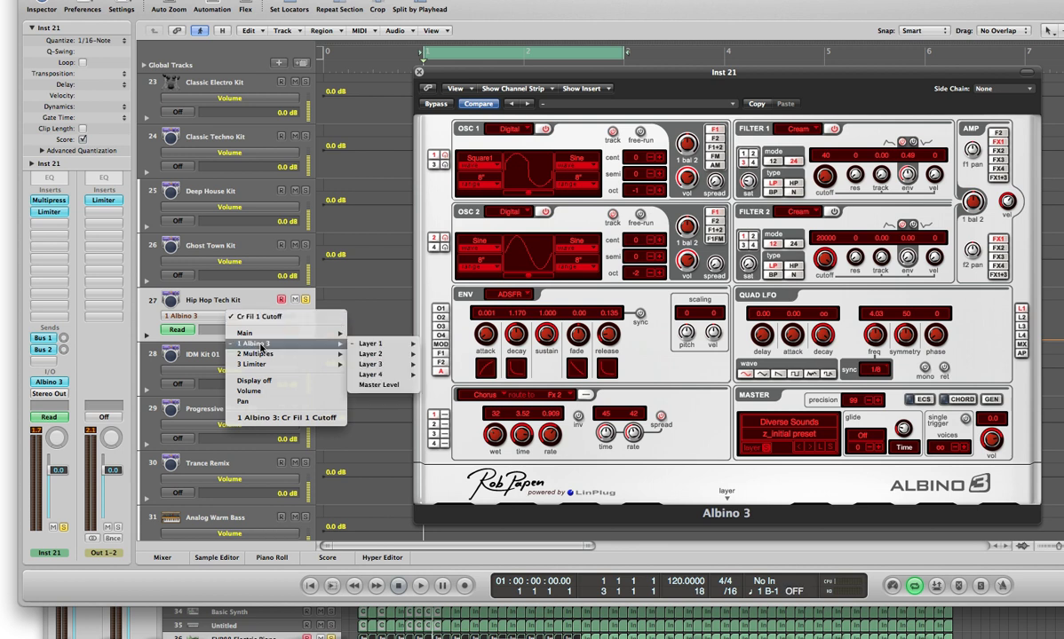
mouse_move(388, 346)
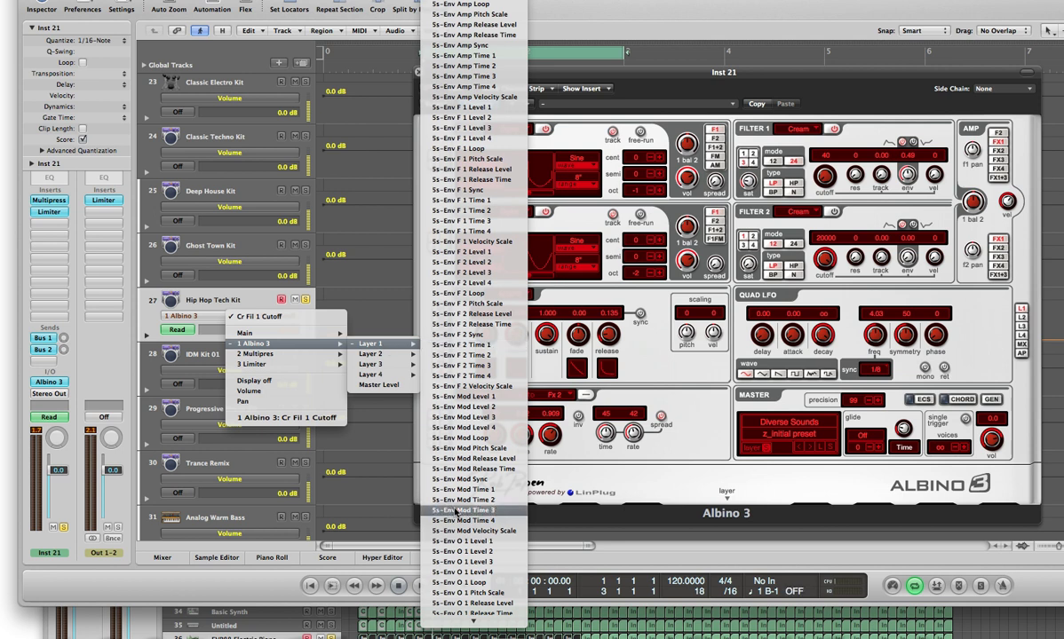
mouse_move(457, 619)
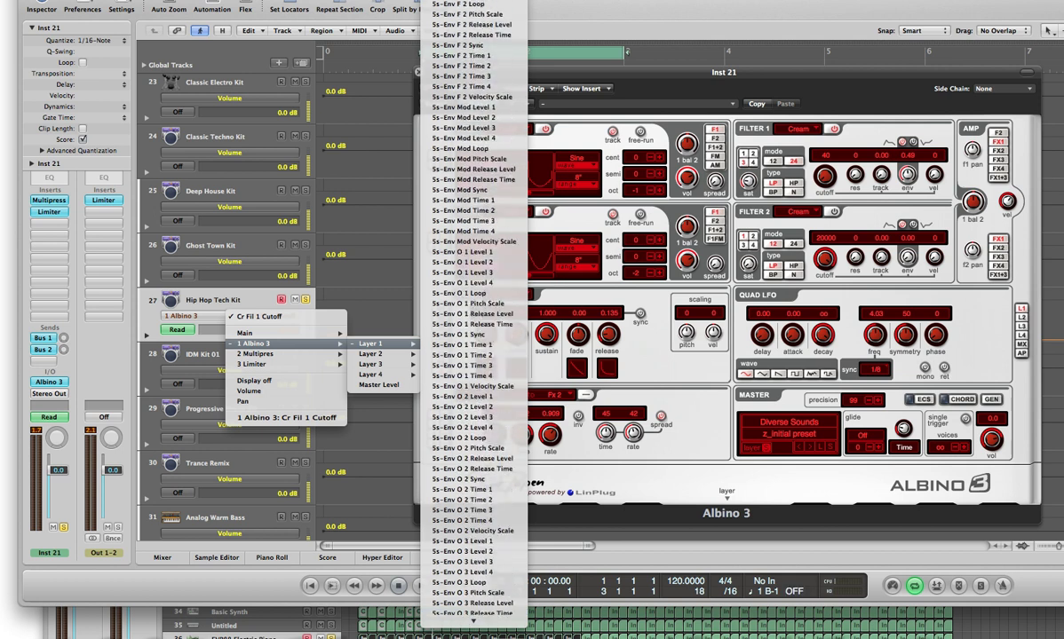
scroll(473, 355, down, 20)
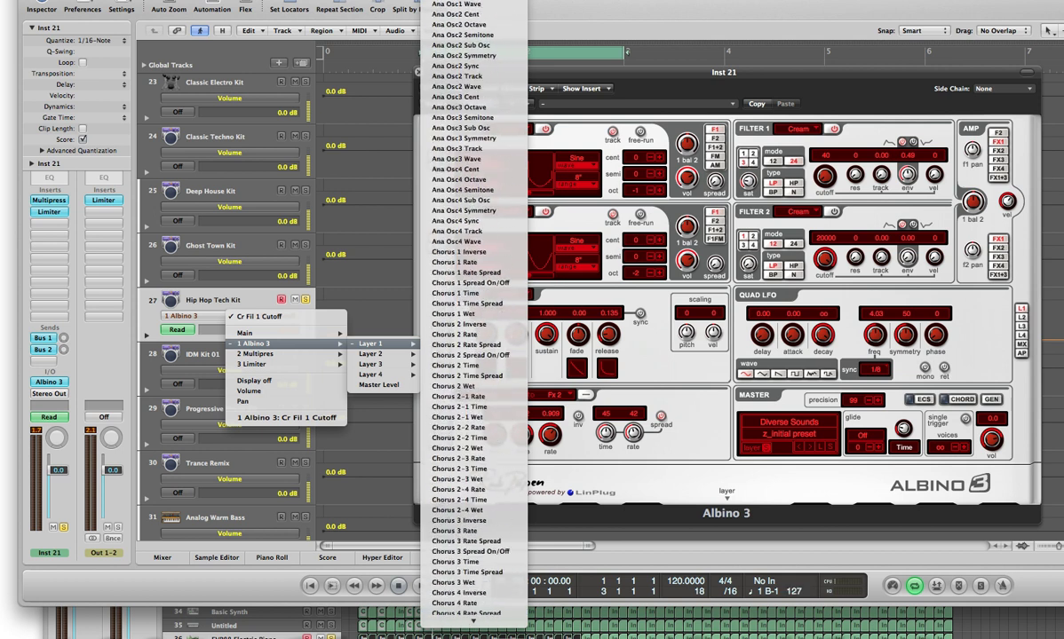
scroll(474, 355, down, 20)
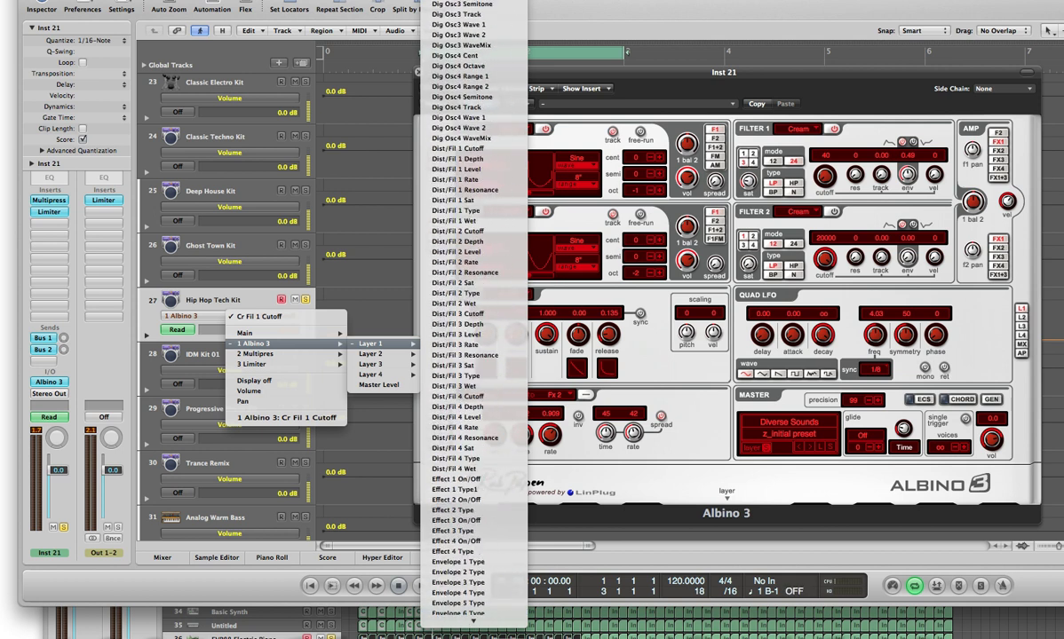
scroll(474, 355, down, 20)
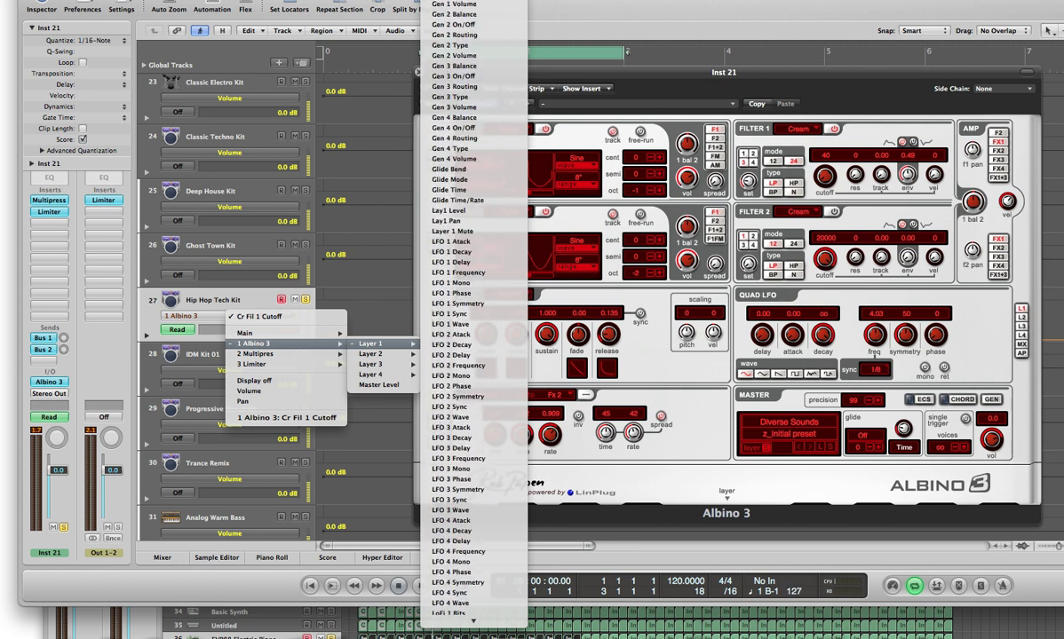
scroll(455, 340, down, 20)
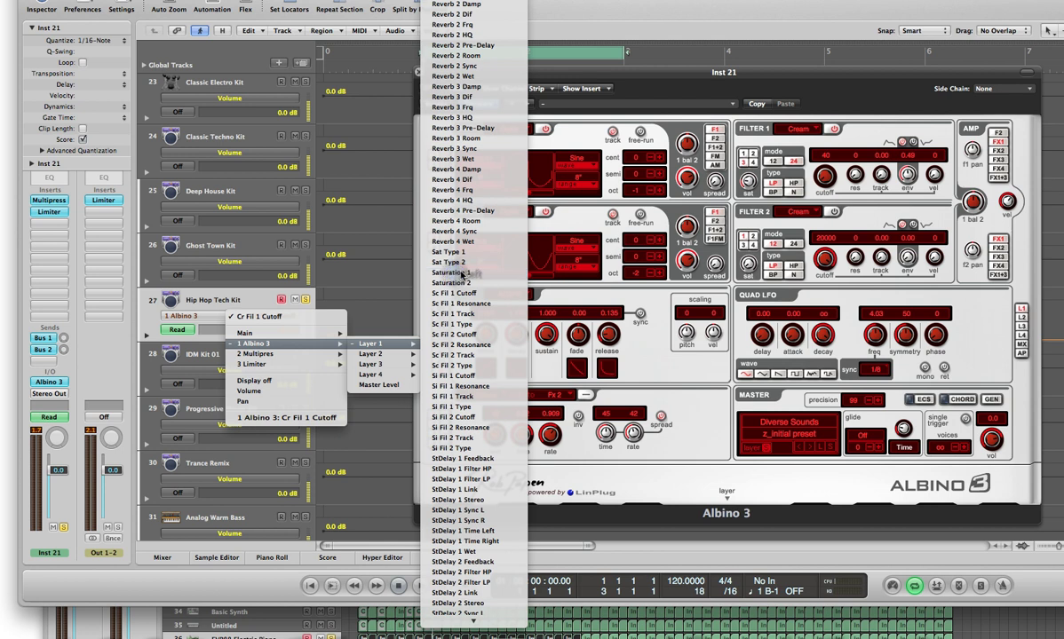
click(461, 274)
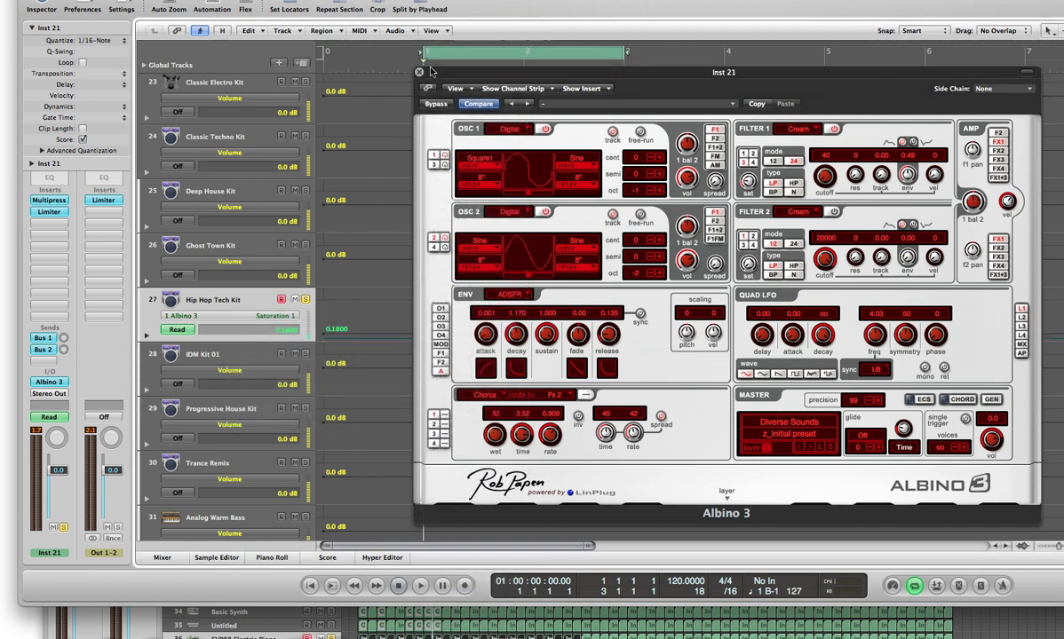
click(419, 74)
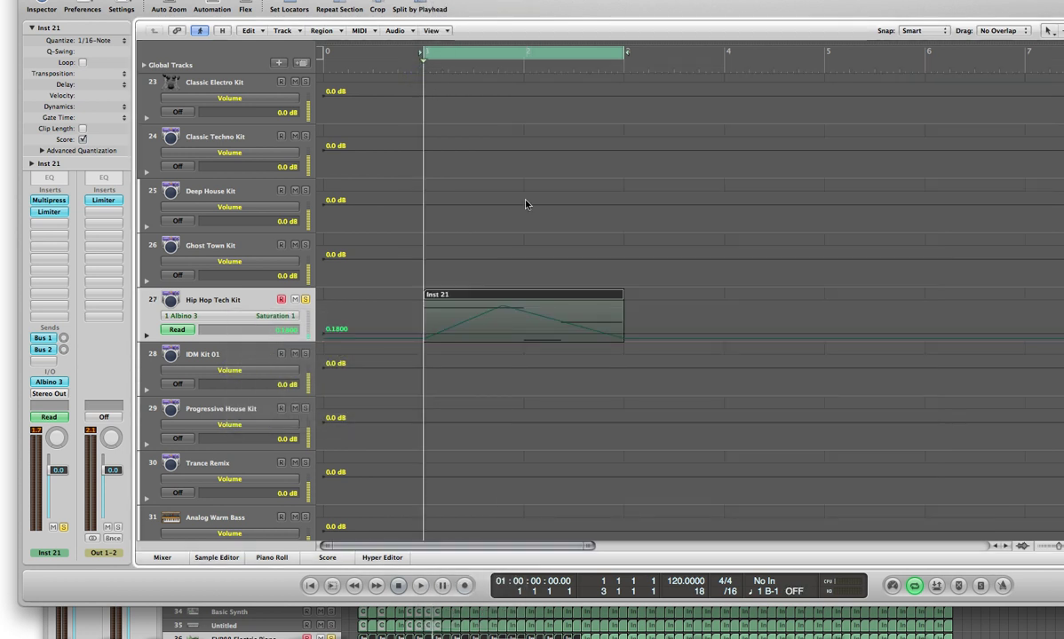
Step: During playback, pencil in Saturation 1 automation rising from about 0.1599 before bar 2 to about 0.3110 near the end of the Inst 21 region
key(space)
key(Escape)
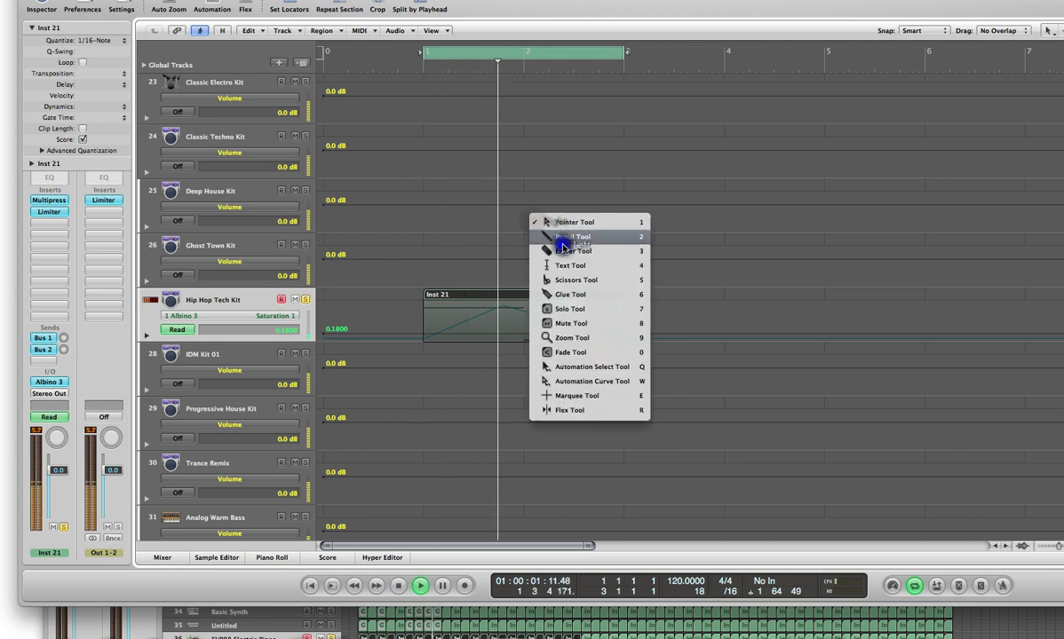
click(551, 238)
click(498, 323)
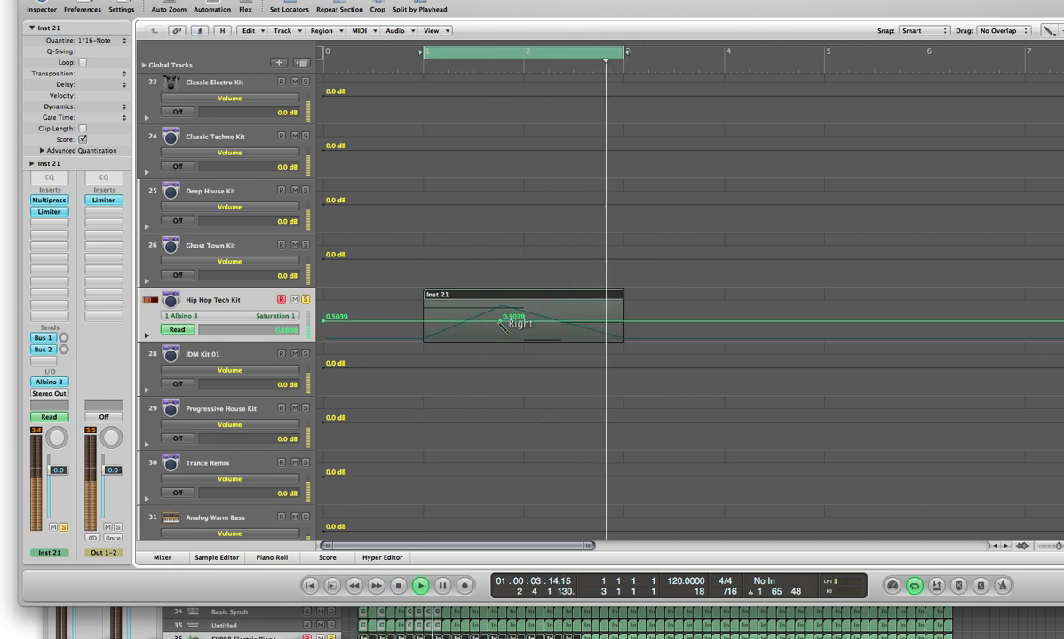
click(498, 323)
mouse_move(483, 326)
mouse_down()
mouse_move(489, 347)
mouse_move(484, 337)
mouse_move(513, 318)
mouse_move(621, 321)
mouse_move(617, 330)
mouse_up()
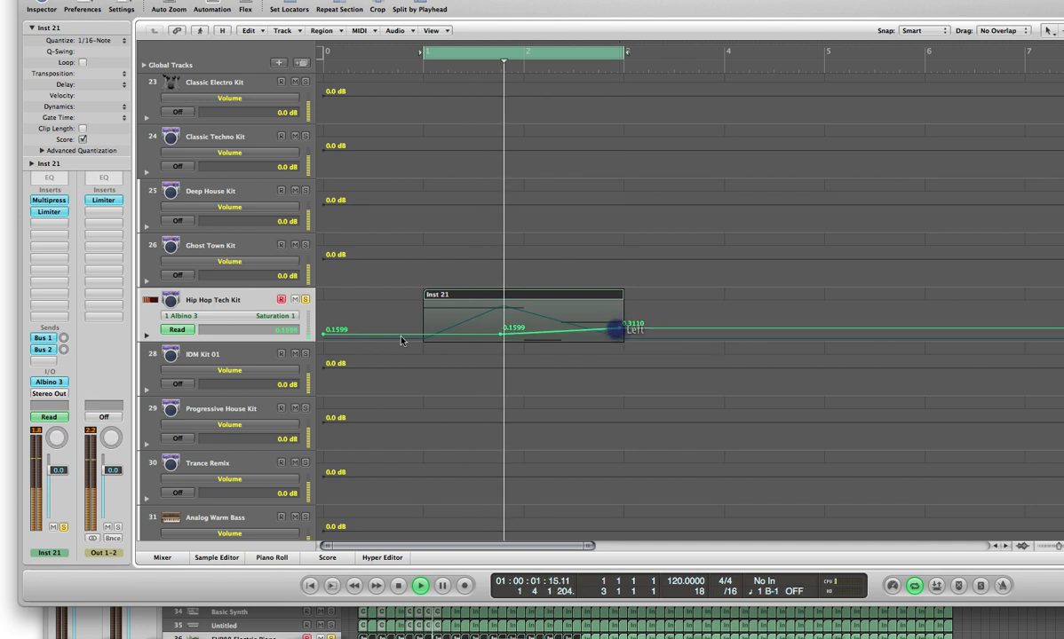
Step: Lower the starting saturation to 0.0123, begin its rise around the middle of bar 1, and end it at 0.2455 at bar 3
drag(400, 336, 399, 339)
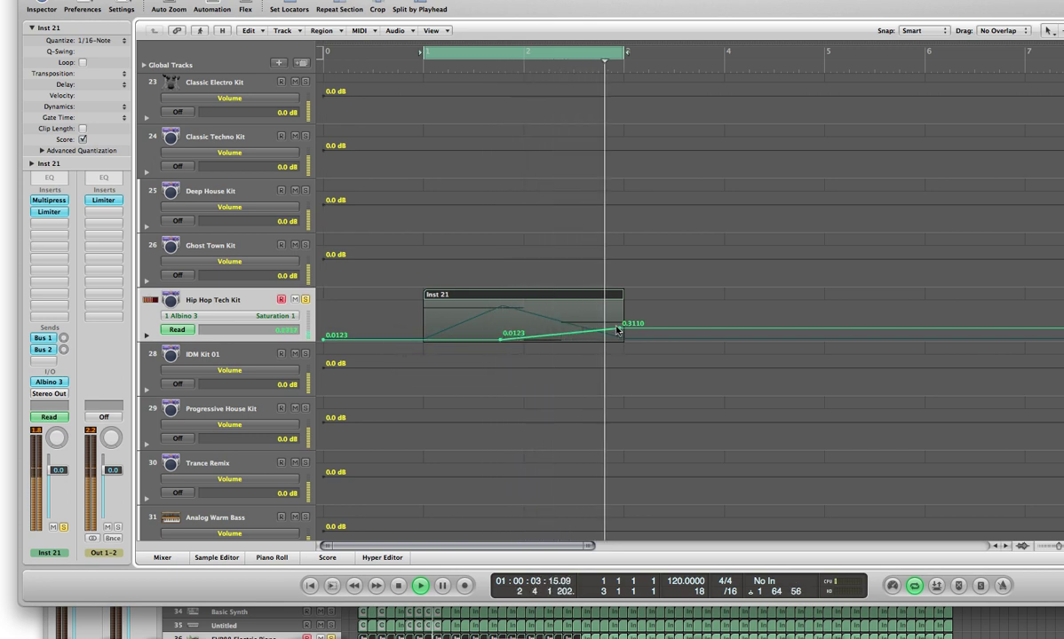
drag(620, 328, 619, 333)
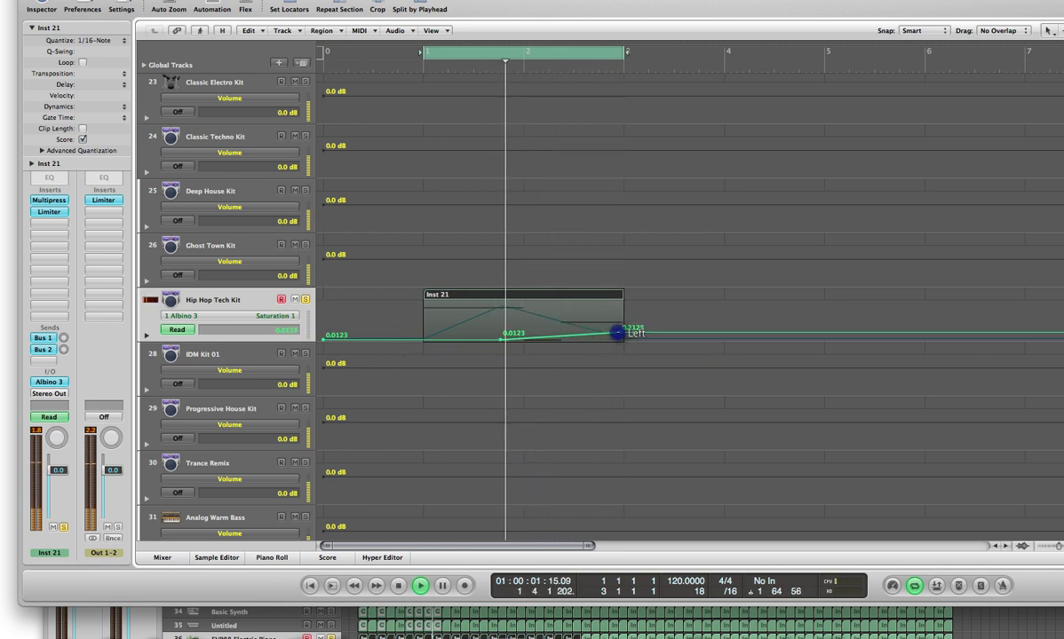
click(620, 332)
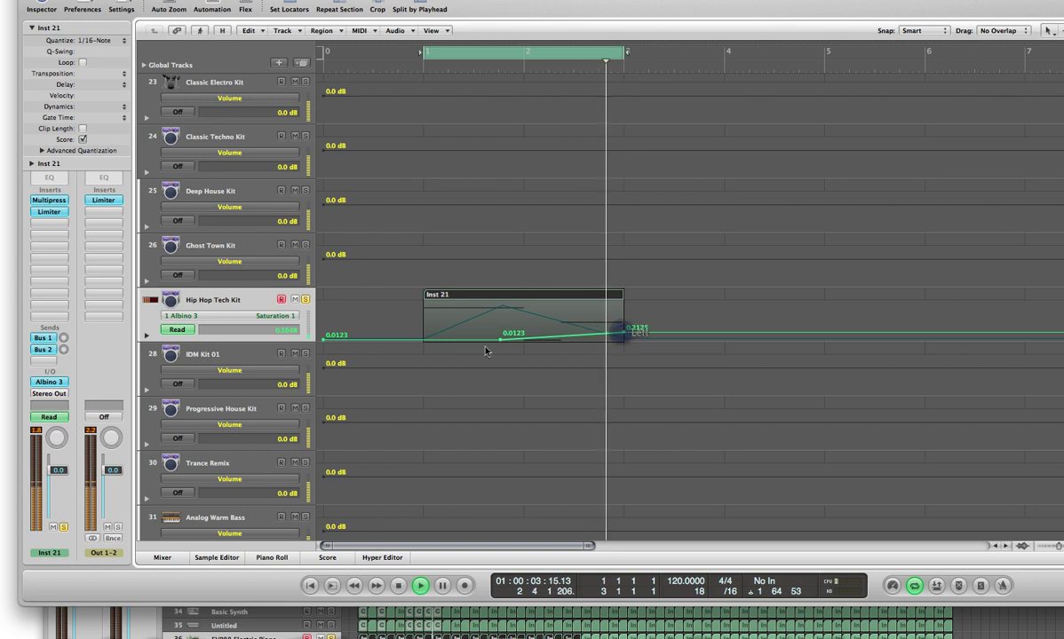
drag(499, 340, 480, 340)
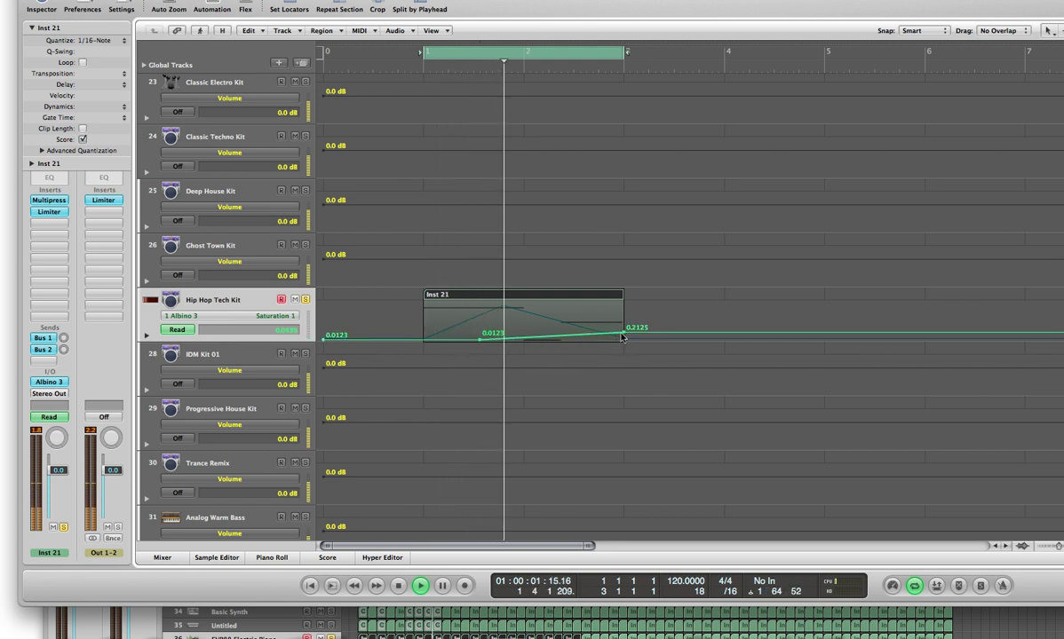
drag(624, 332, 622, 334)
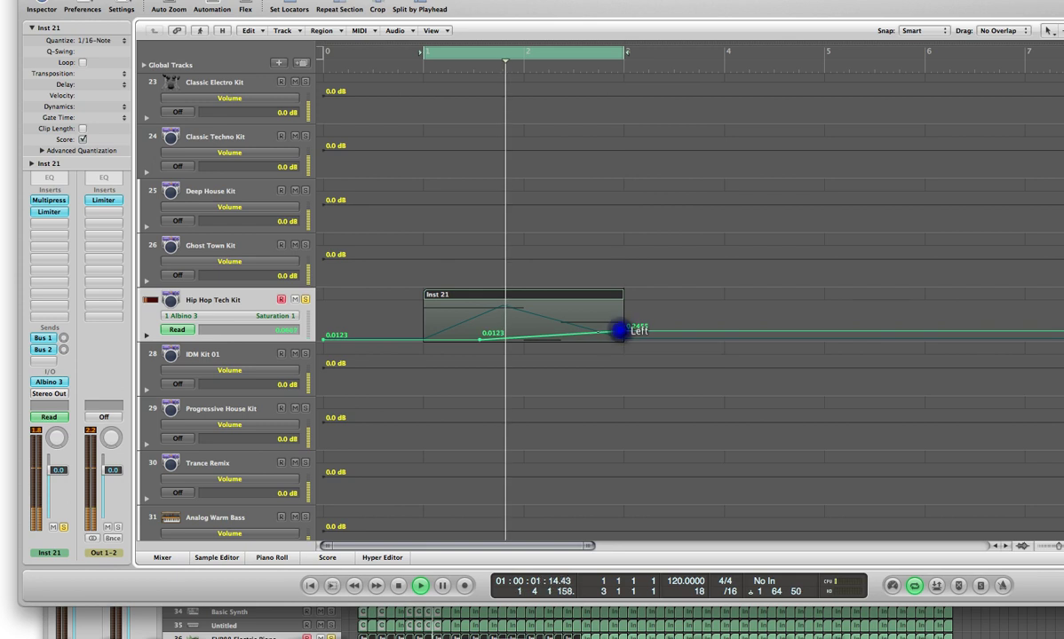
Step: Add a saturation peak of about 0.2544 shortly after bar 2 and lower the point at the region's end to 0.0000
key(Escape)
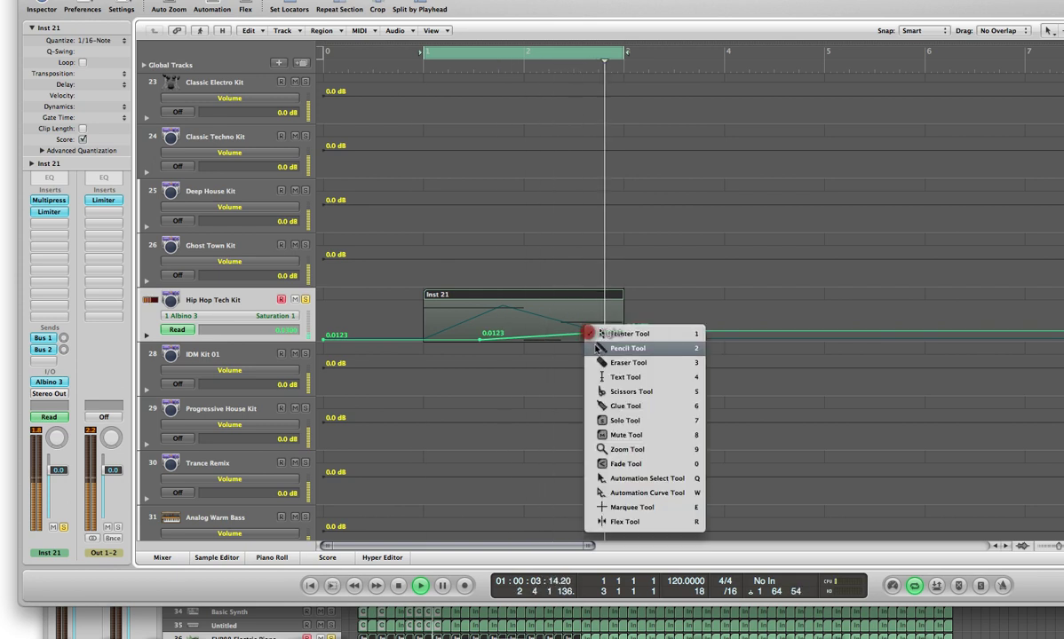
click(595, 347)
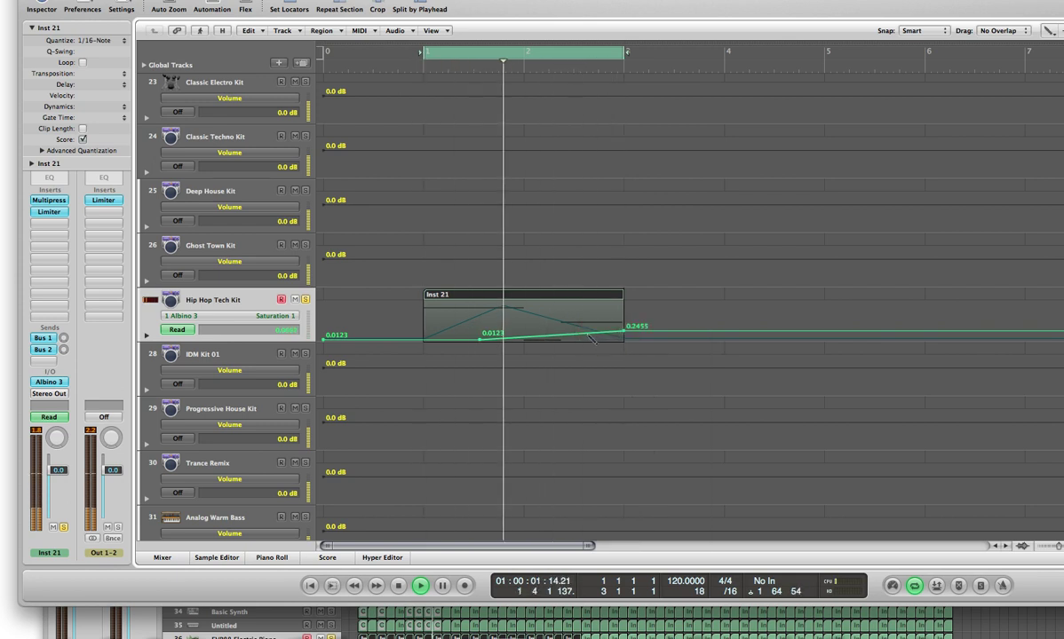
right_click(591, 338)
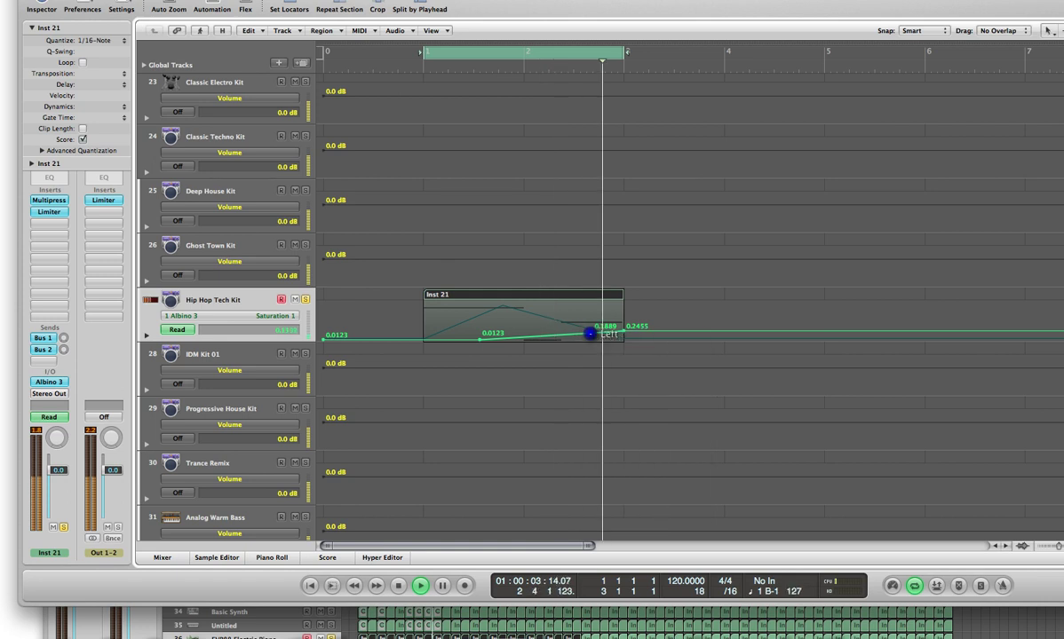
mouse_move(591, 334)
mouse_down()
mouse_move(622, 334)
mouse_move(619, 343)
mouse_move(580, 331)
mouse_up()
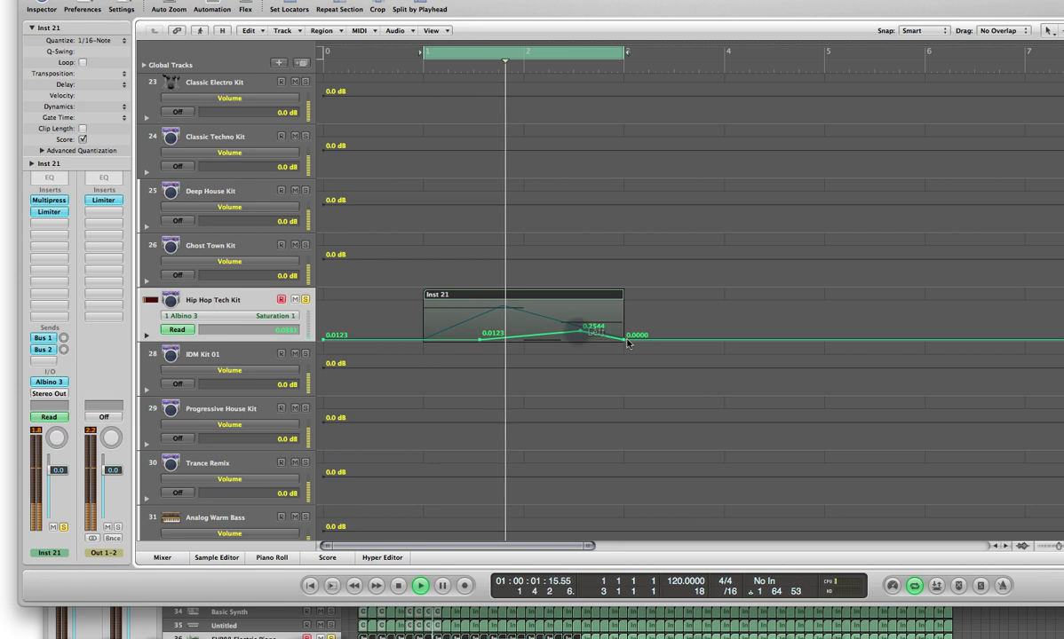
click(576, 332)
drag(576, 331, 549, 333)
click(550, 332)
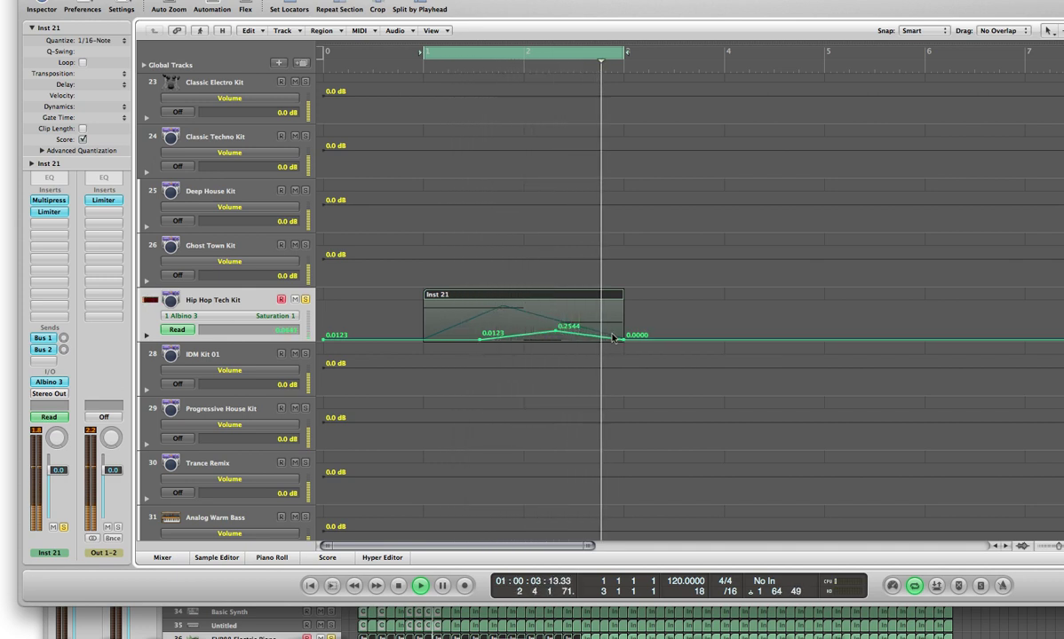
Step: Add another saturation point of about 0.2726 between the 0.2544 peak and the end of the Inst 21 region
right_click(581, 334)
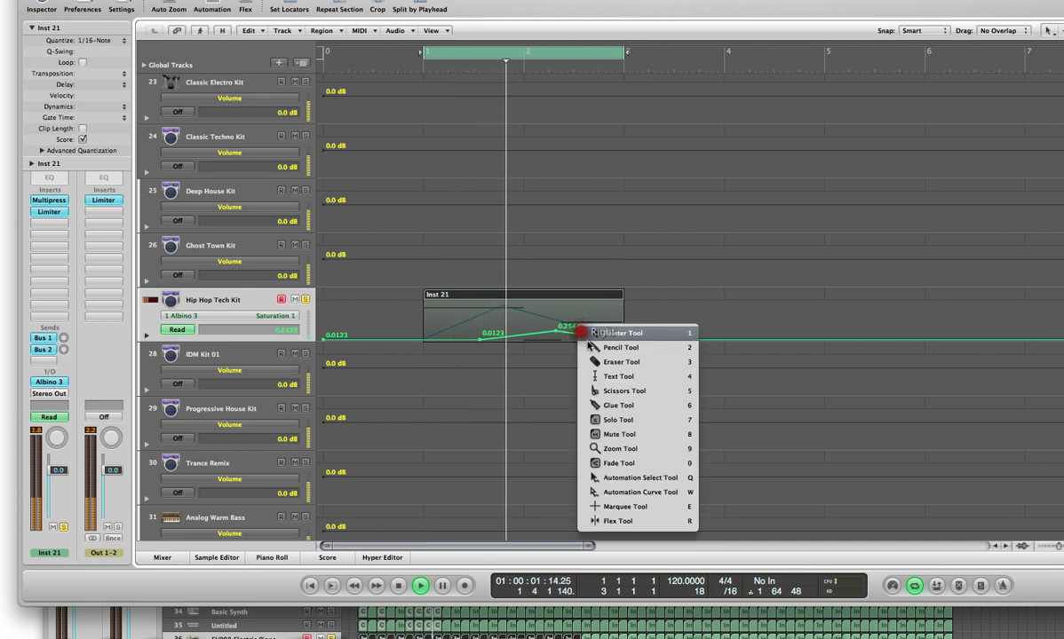
click(582, 346)
click(579, 329)
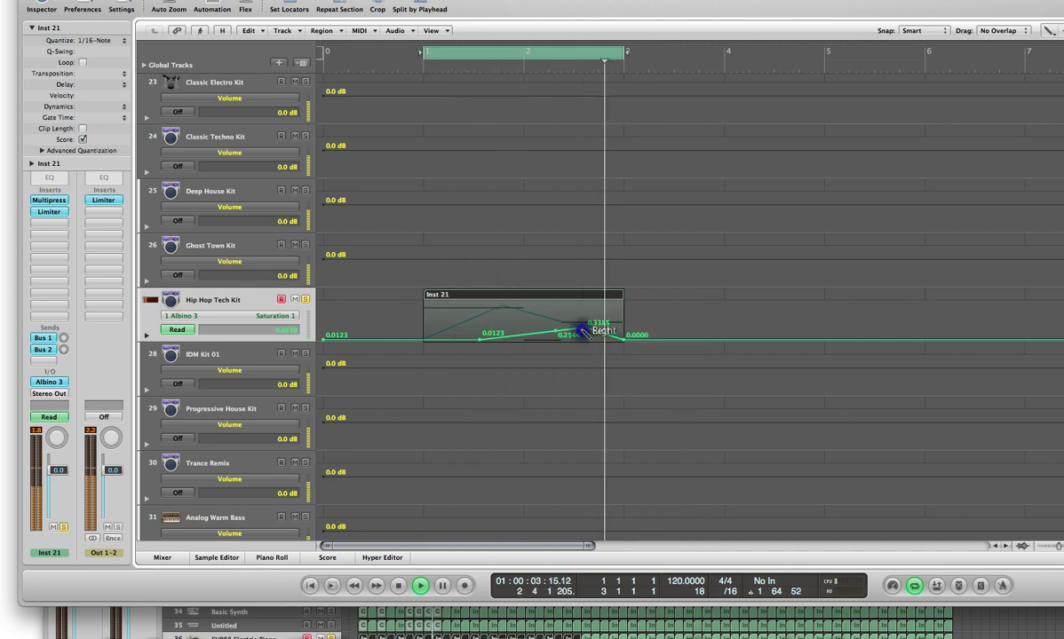
right_click(573, 330)
click(583, 330)
drag(583, 329, 577, 328)
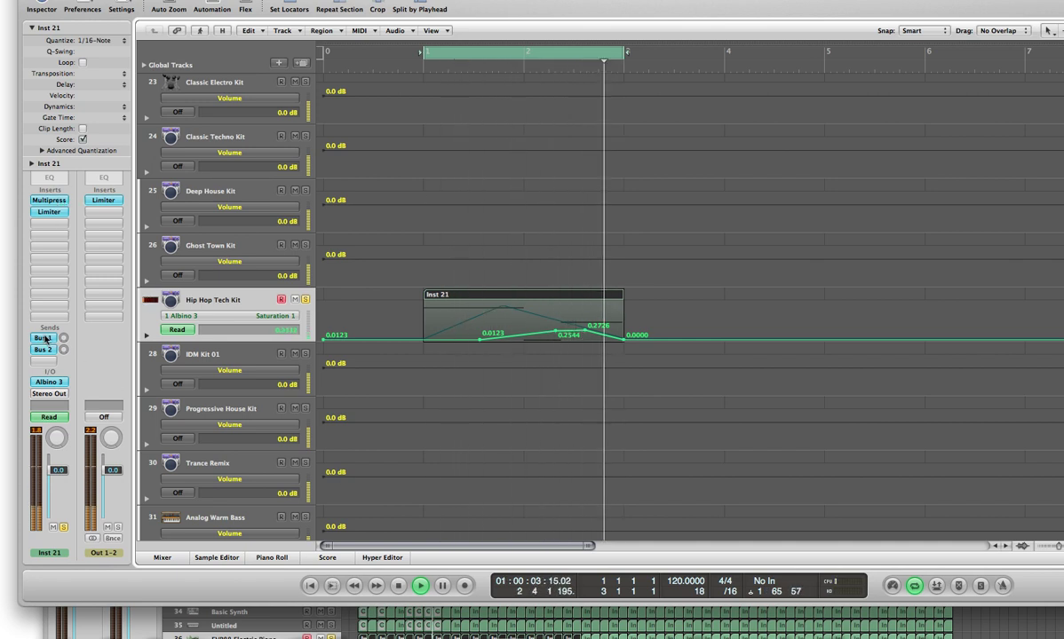
Step: Open Albino 3 to check its controls during playback, close it and stop the playback
click(49, 381)
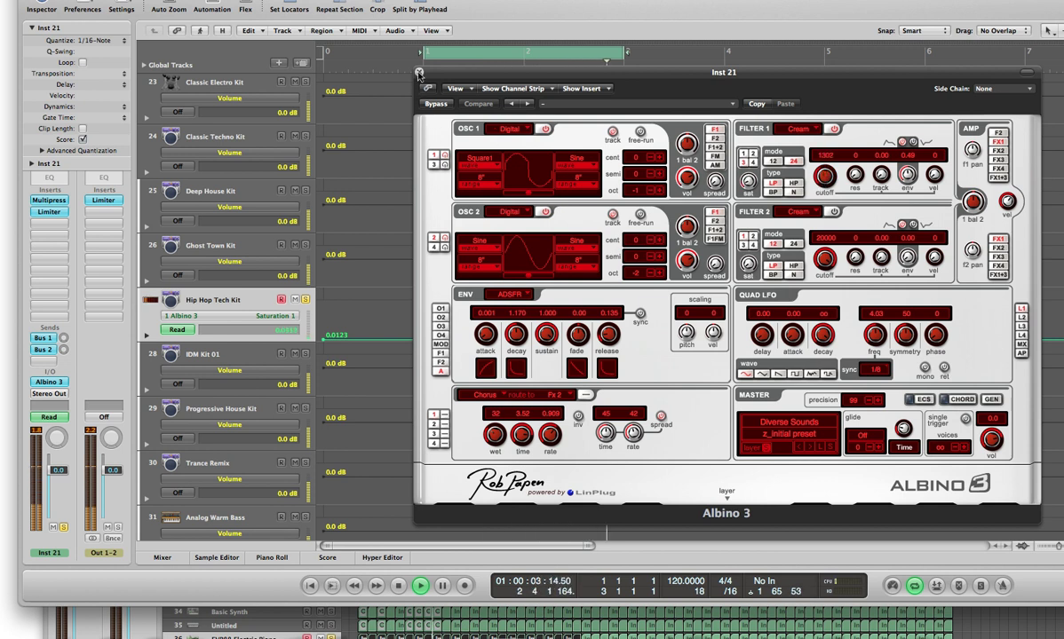
click(419, 73)
key(space)
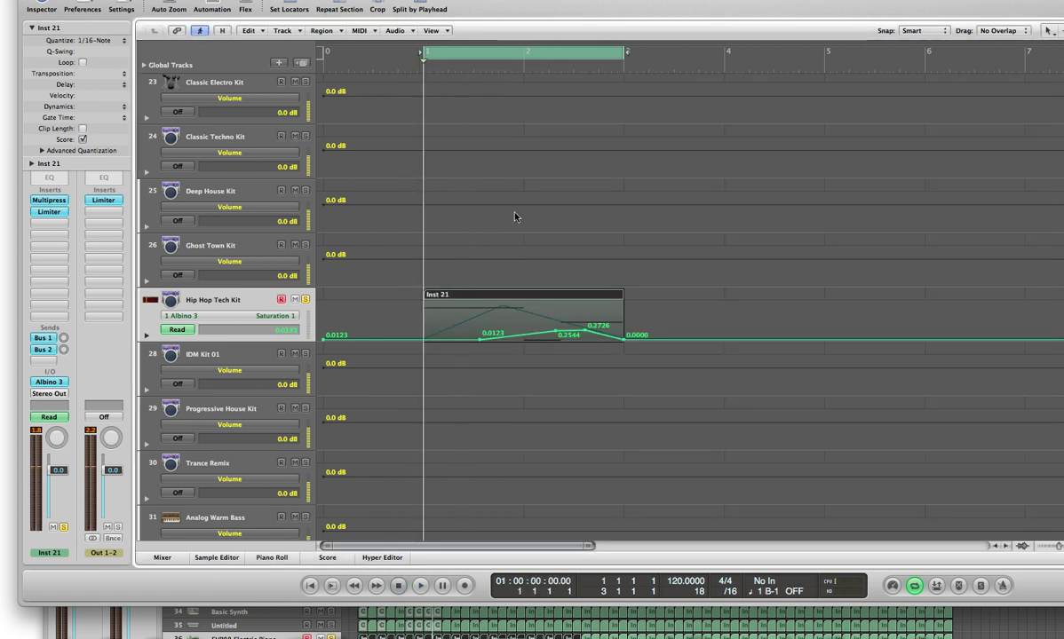